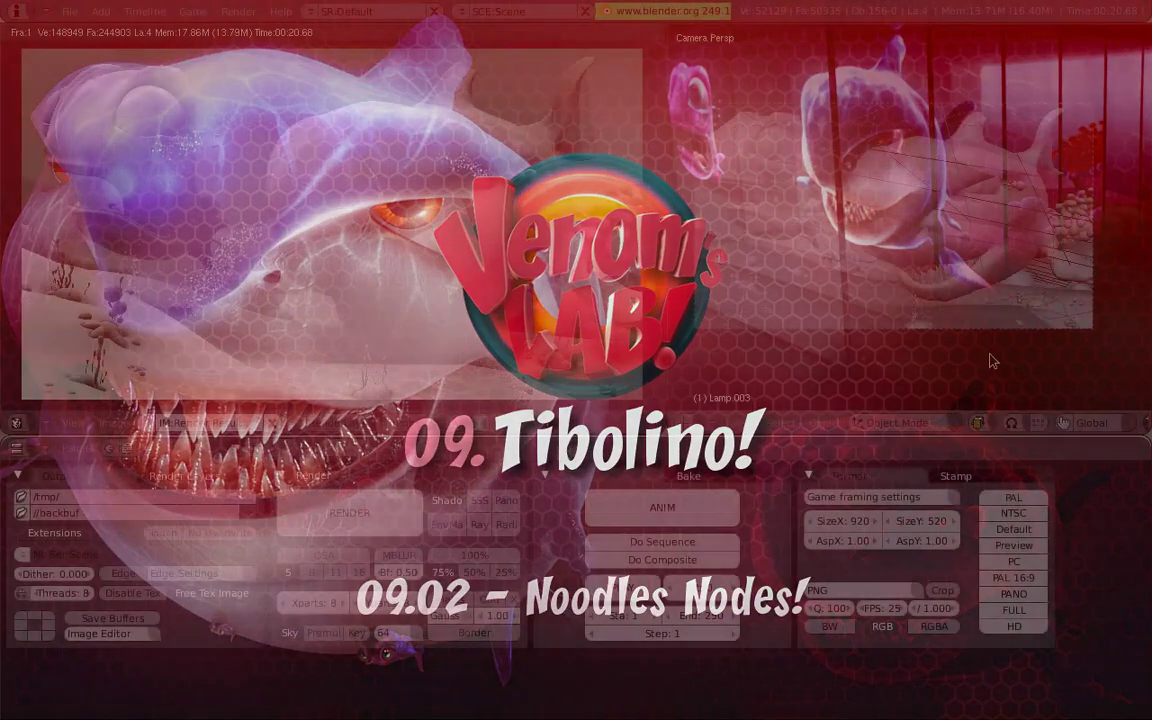
- Turn the left area into a Compositing node editor and spread the Render Layers and Composite nodes apart
{"action": "left_click", "coordinate": [16, 422]}
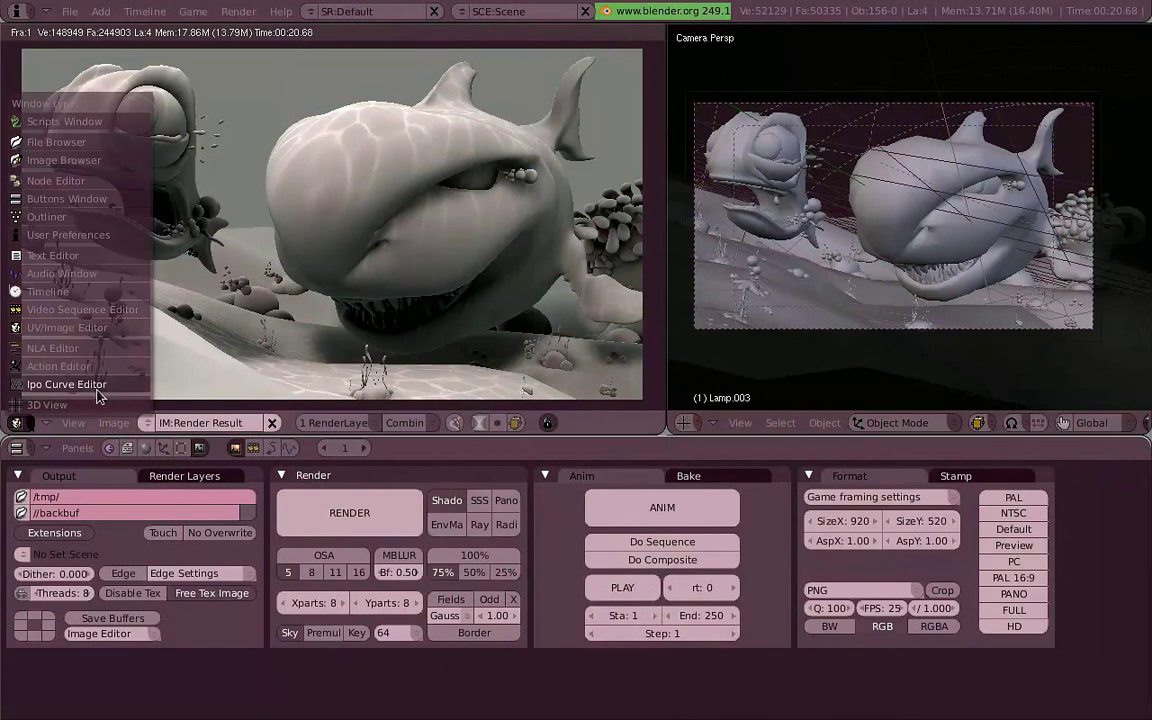
{"action": "left_click", "coordinate": [123, 186]}
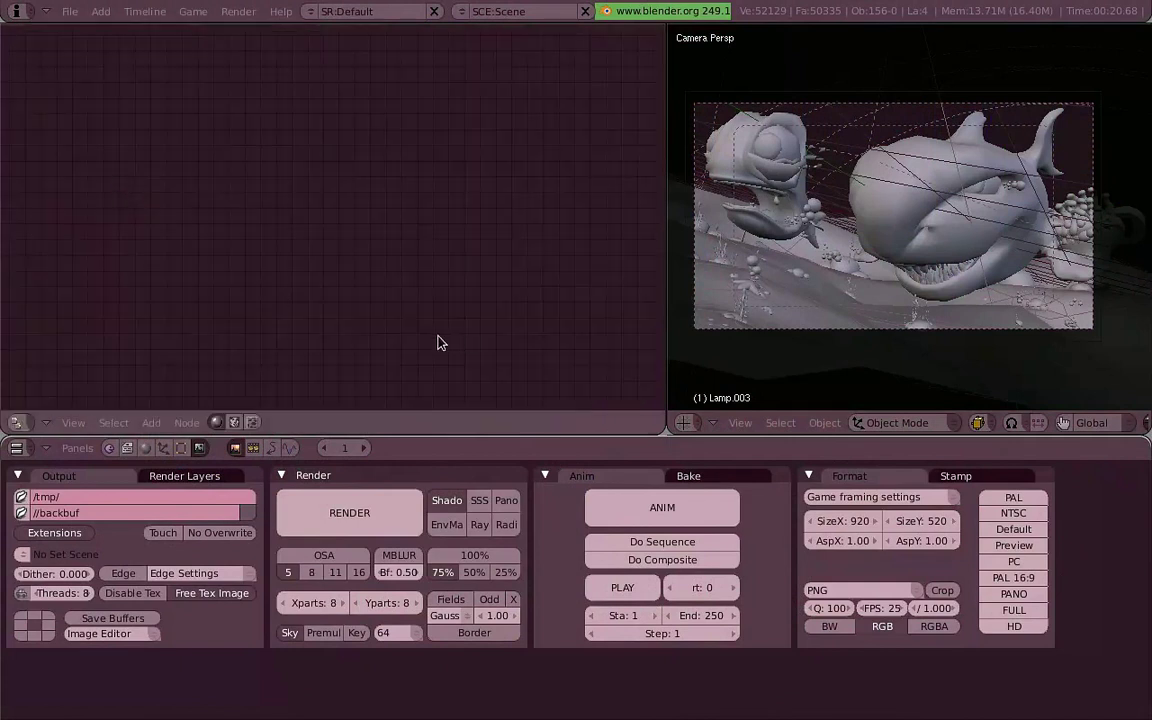
{"action": "left_click", "coordinate": [234, 422]}
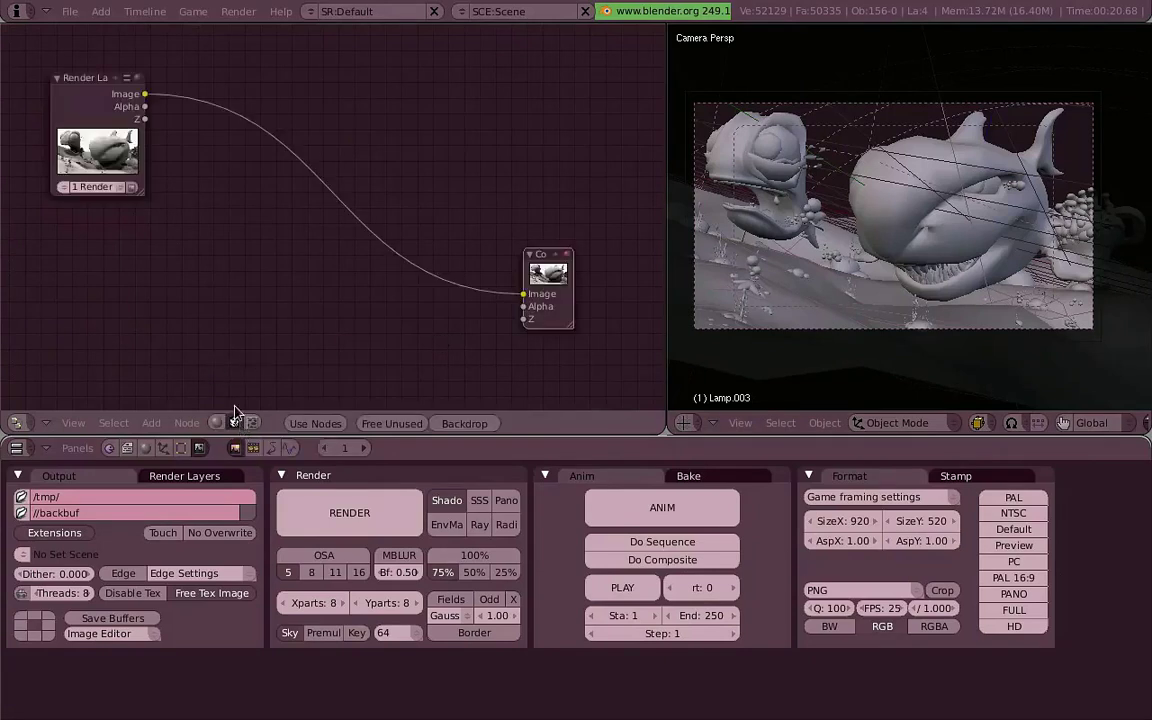
{"action": "left_click_drag", "start_coordinate": [140, 130], "coordinate": [146, 125]}
{"action": "left_click_drag", "start_coordinate": [573, 274], "coordinate": [606, 291]}
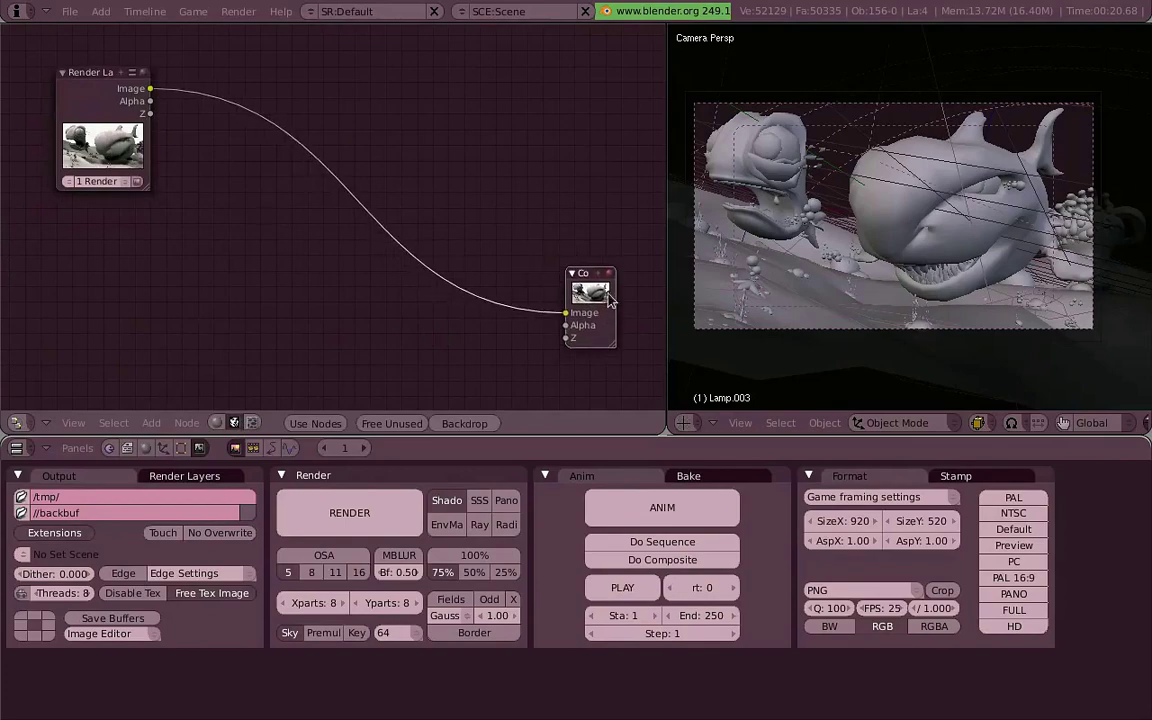
- Enlarge the Render Layers preview and relink its Image output to the Composite Image input
{"action": "key", "text": "ctrl+Up"}
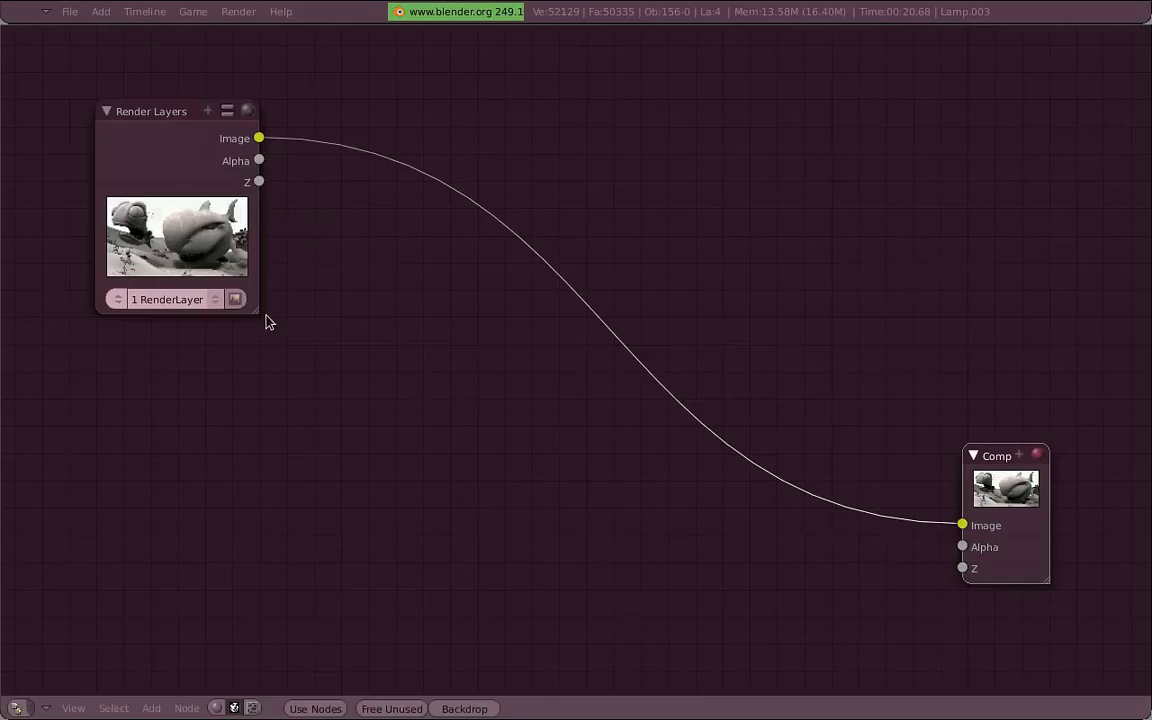
{"action": "left_click_drag", "start_coordinate": [268, 321], "coordinate": [329, 375]}
{"action": "left_click_drag", "start_coordinate": [265, 283], "coordinate": [231, 252]}
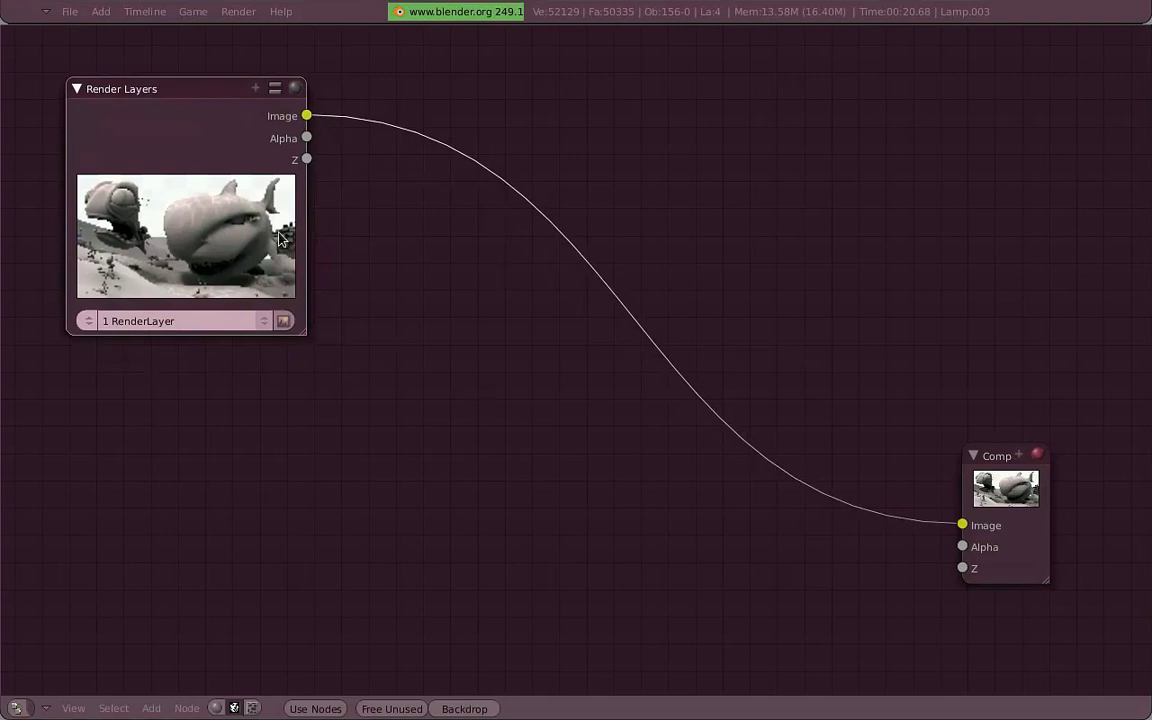
{"action": "key", "text": "ctrl+Up"}
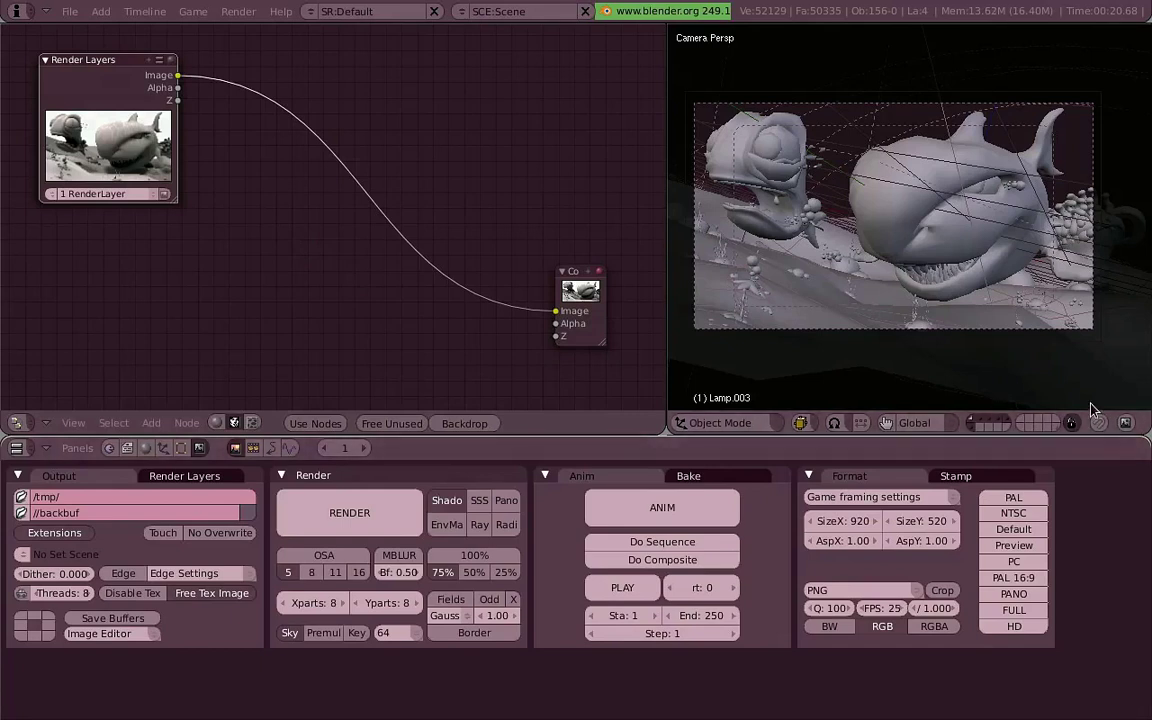
{"action": "middle_click_drag", "start_coordinate": [1092, 405], "coordinate": [1108, 398], "text": "shift"}
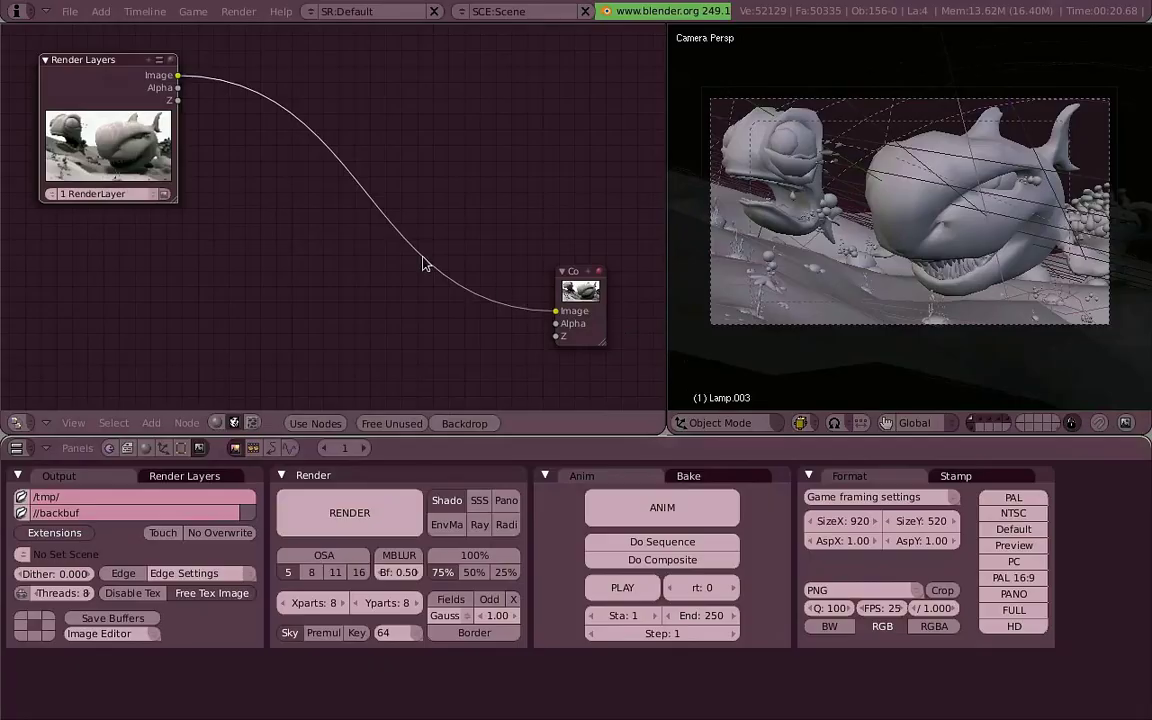
{"action": "key", "text": "ctrl+Up"}
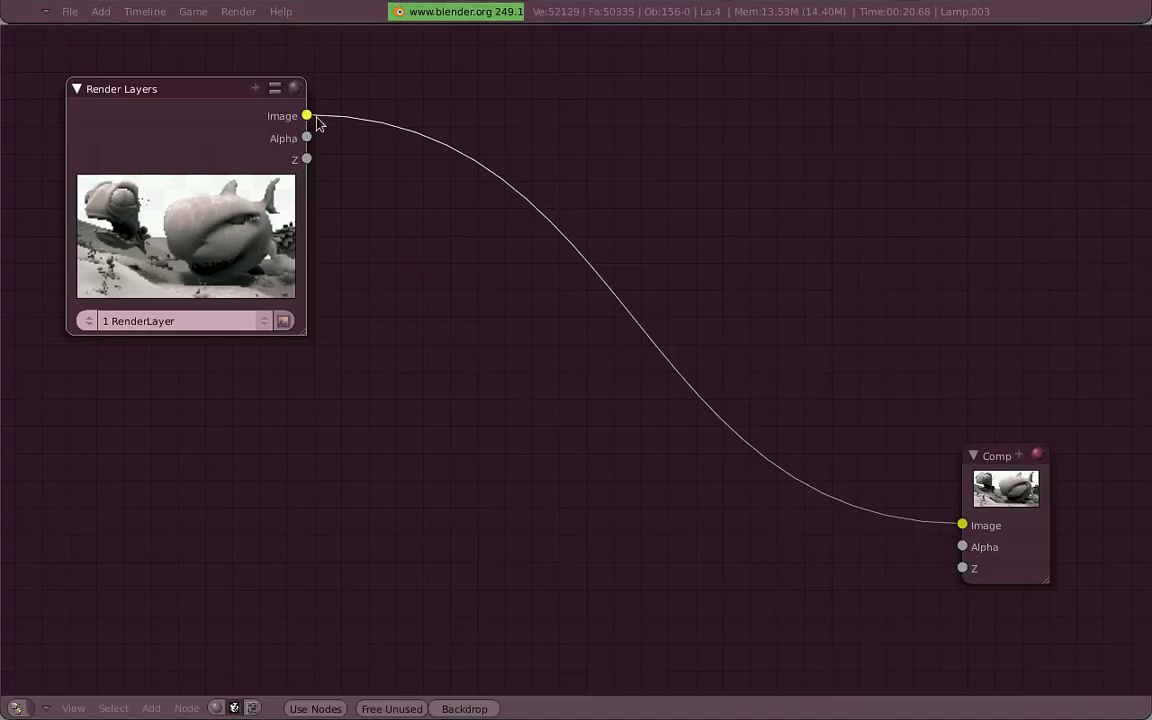
{"action": "mouse_move", "coordinate": [316, 122]}
{"action": "left_mouse_down"}
{"action": "mouse_move", "coordinate": [545, 496]}
{"action": "mouse_move", "coordinate": [918, 591]}
{"action": "mouse_move", "coordinate": [968, 533]}
{"action": "mouse_move", "coordinate": [506, 481]}
{"action": "left_mouse_up"}
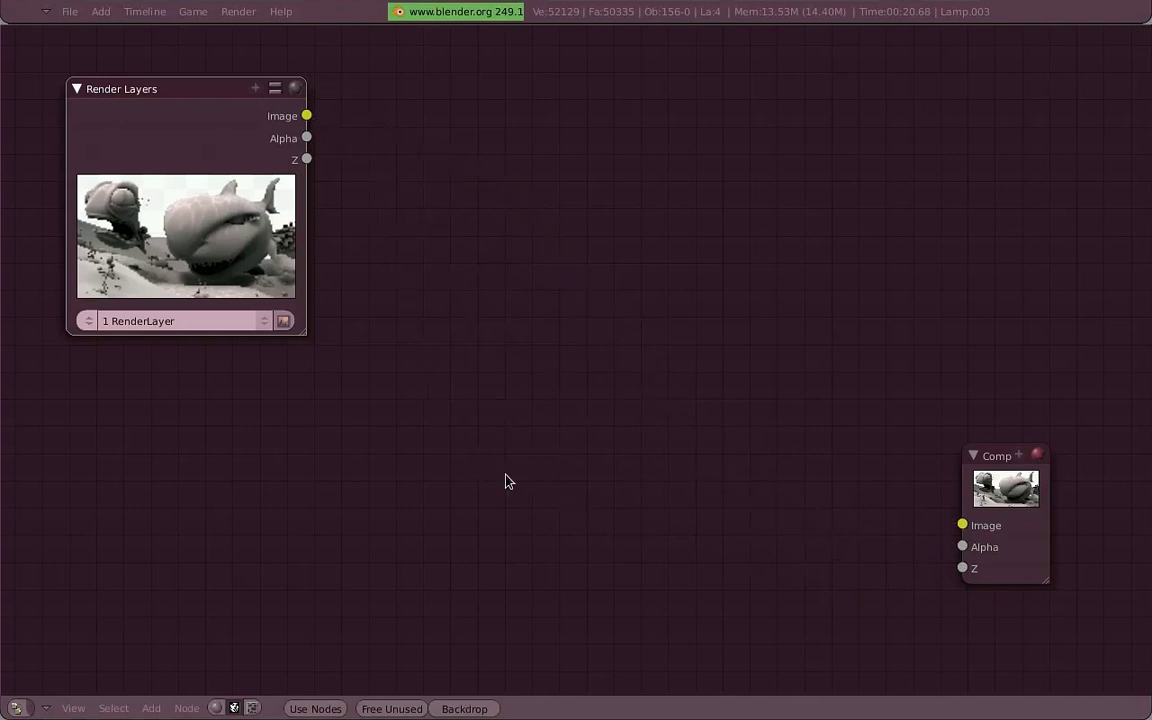
{"action": "mouse_move", "coordinate": [316, 122]}
{"action": "left_mouse_down"}
{"action": "mouse_move", "coordinate": [787, 442]}
{"action": "mouse_move", "coordinate": [962, 525]}
{"action": "left_mouse_up"}
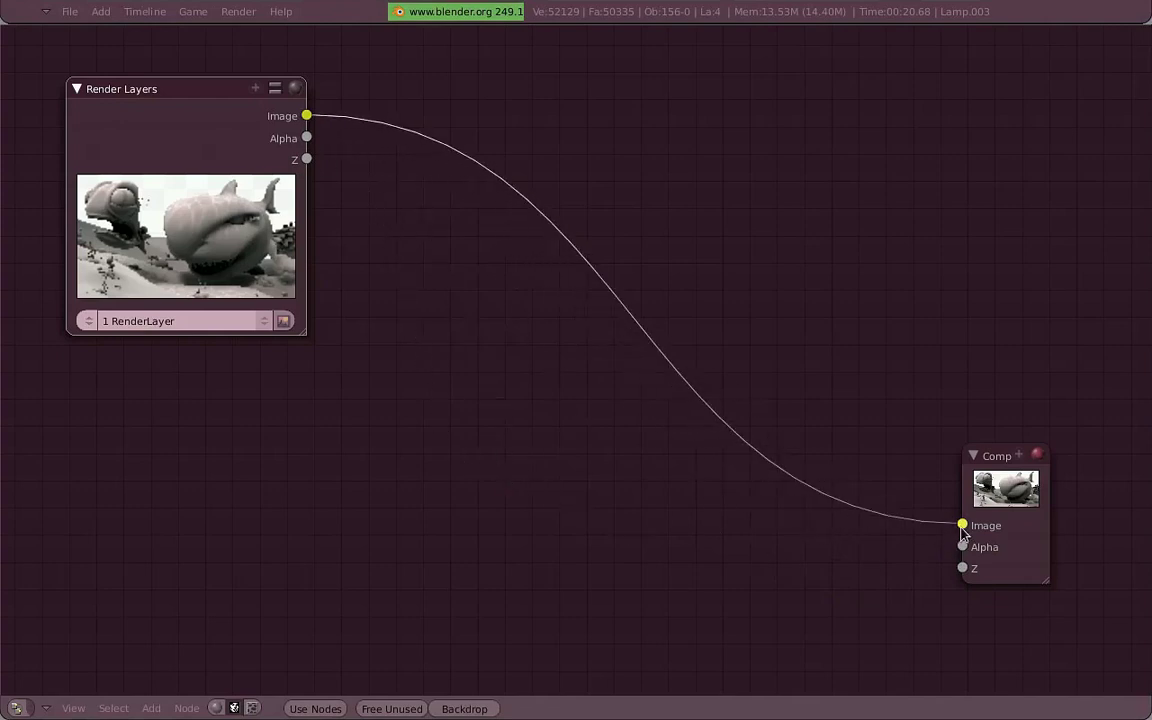
- Wire an RGB Curves node between Render Layers and Composite, and enlarge the Composite preview
{"action": "key", "text": "space"}
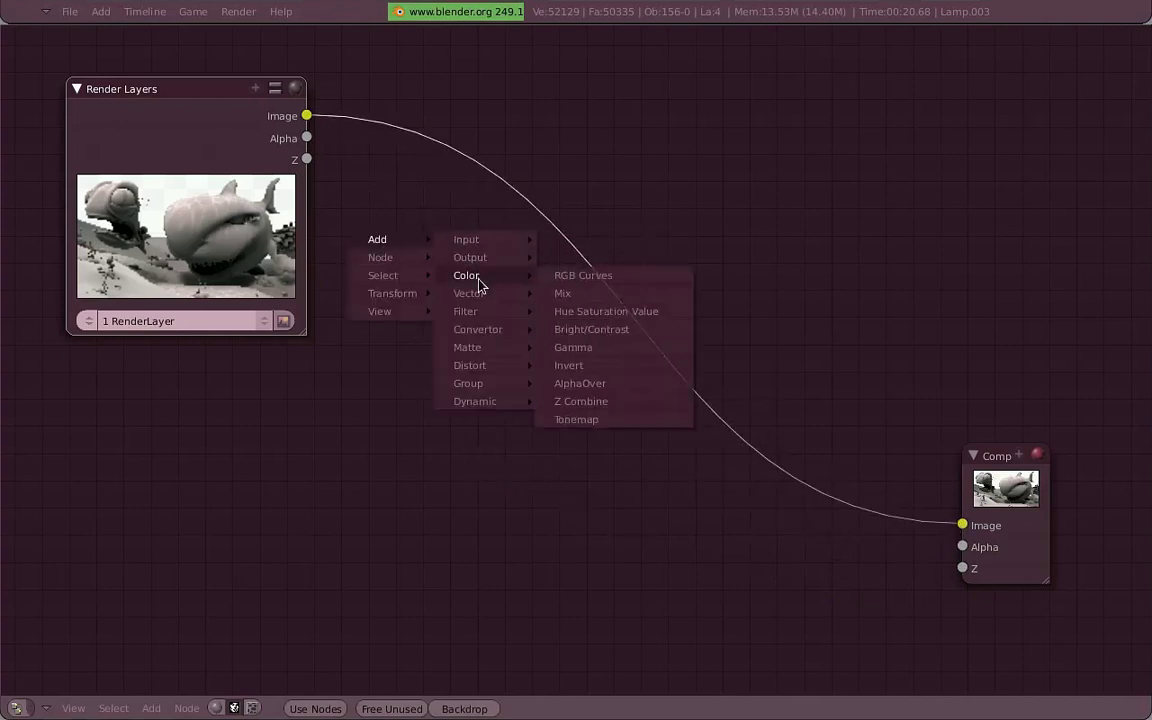
{"action": "left_click", "coordinate": [577, 288]}
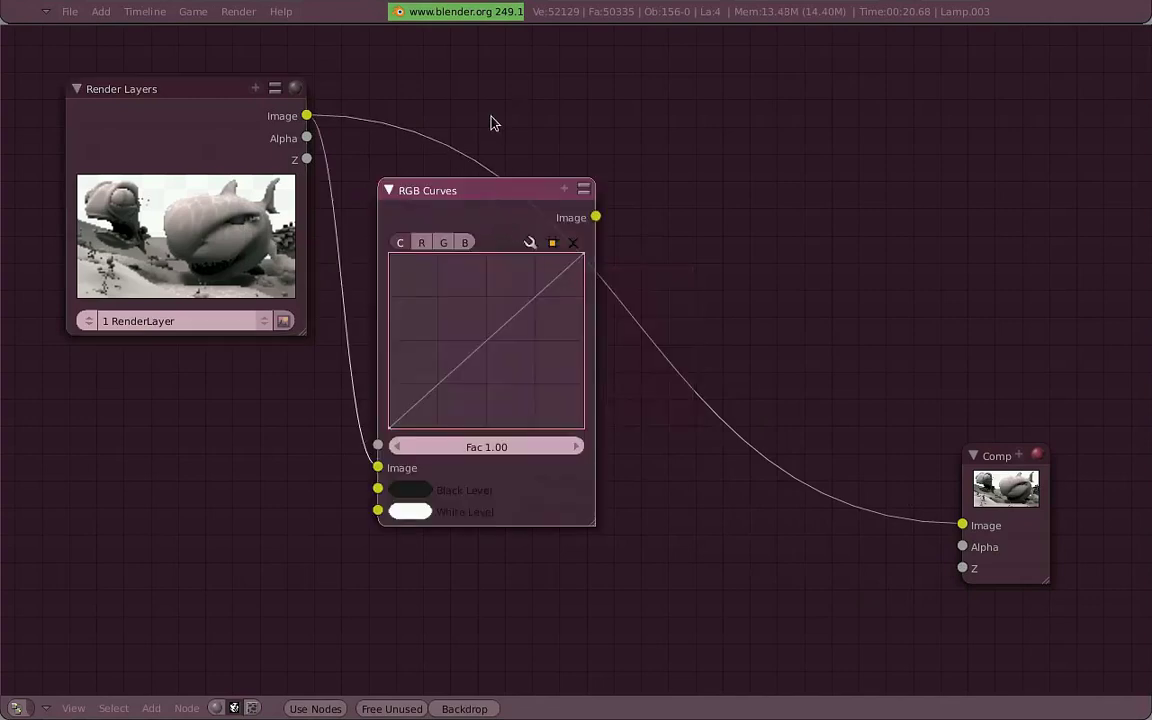
{"action": "key", "text": "space"}
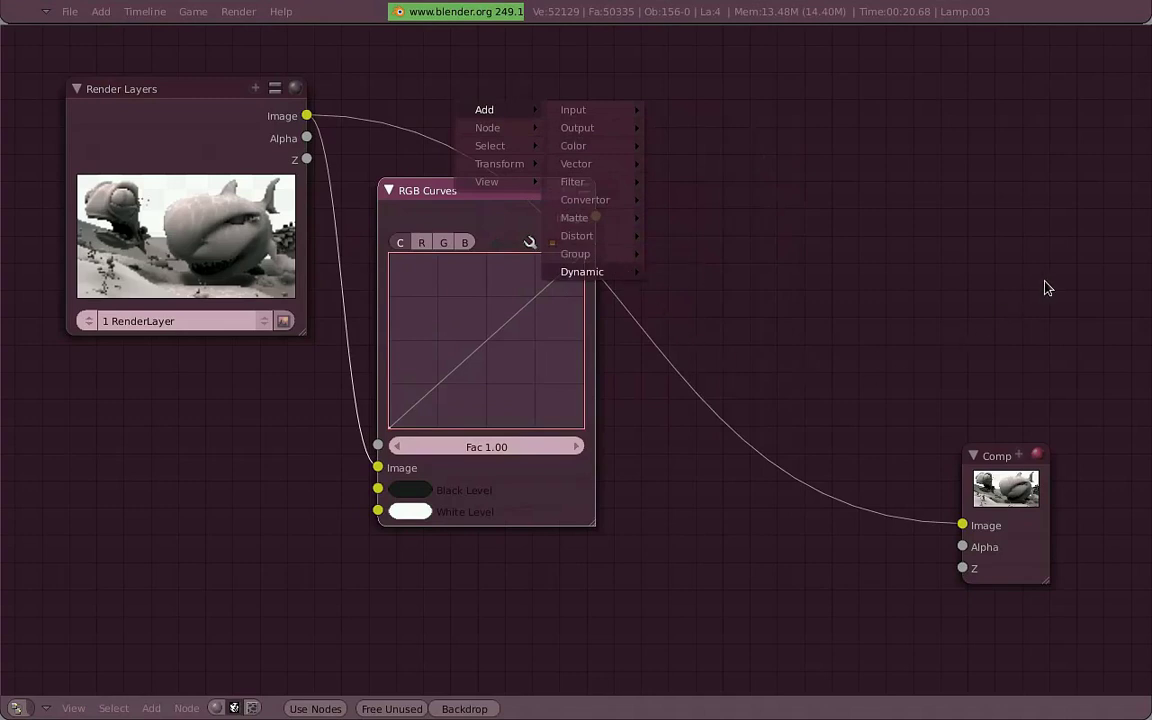
{"action": "mouse_move", "coordinate": [558, 224]}
{"action": "left_mouse_down"}
{"action": "mouse_move", "coordinate": [626, 226]}
{"action": "mouse_move", "coordinate": [962, 525]}
{"action": "left_mouse_up"}
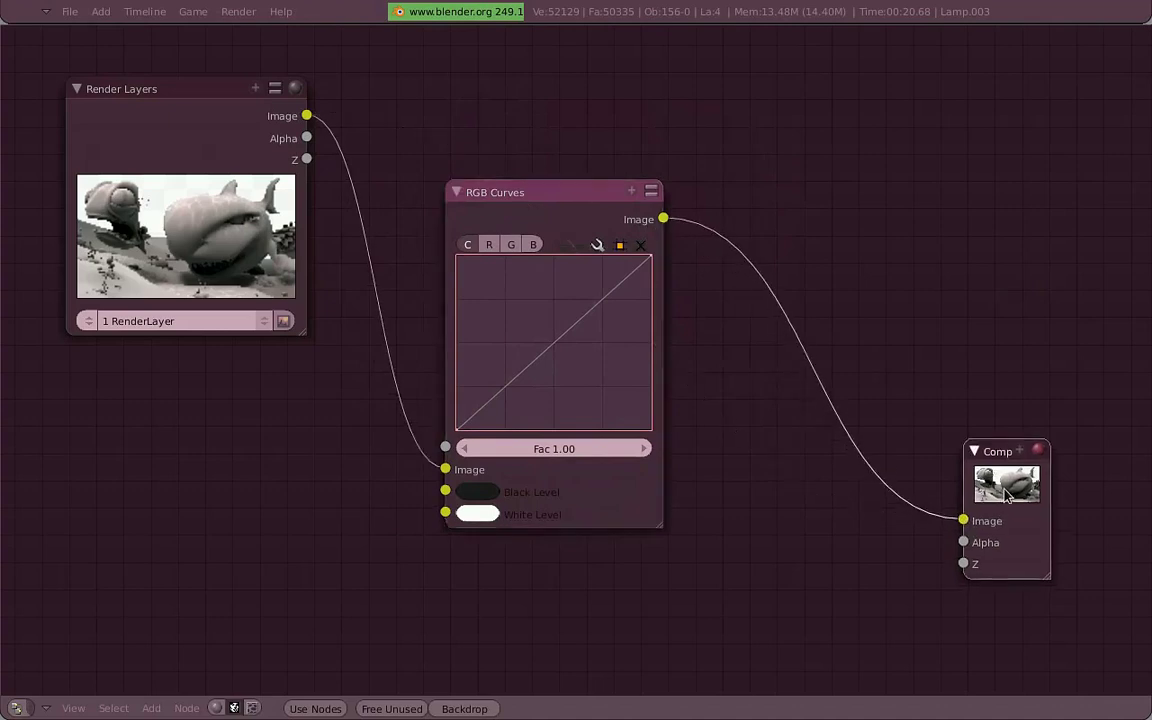
{"action": "mouse_move", "coordinate": [515, 192]}
{"action": "left_mouse_down"}
{"action": "mouse_move", "coordinate": [552, 208]}
{"action": "mouse_move", "coordinate": [493, 215]}
{"action": "left_mouse_up"}
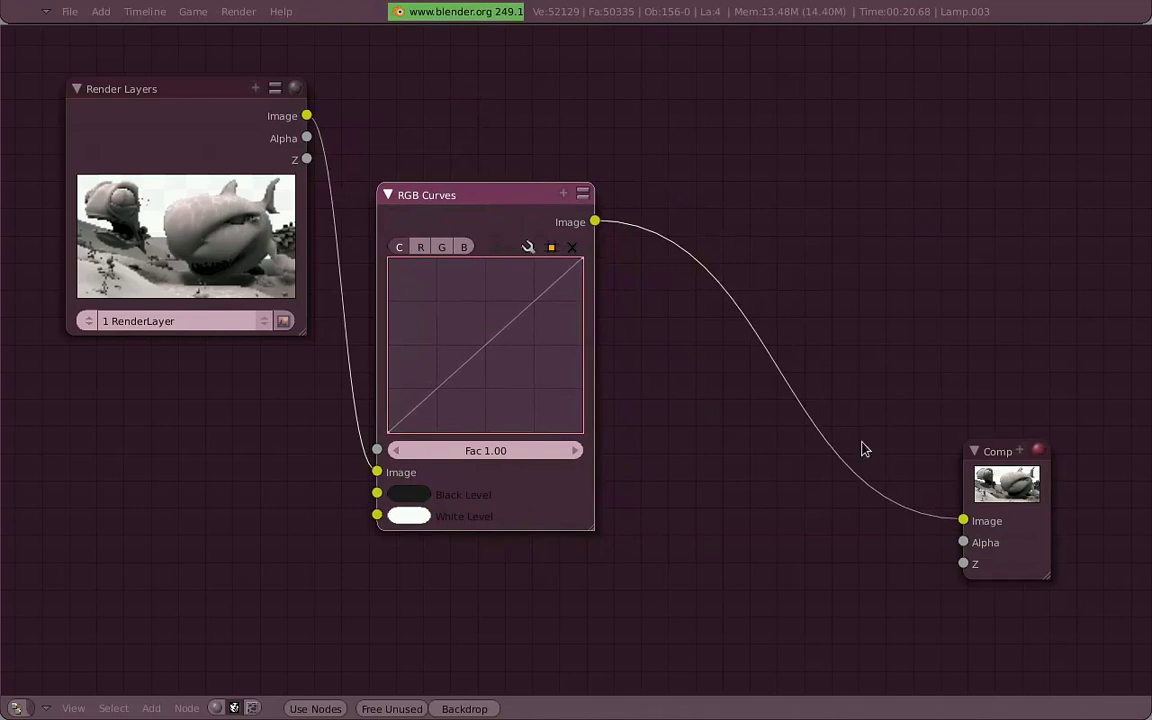
{"action": "left_click_drag", "start_coordinate": [1064, 590], "coordinate": [1131, 607]}
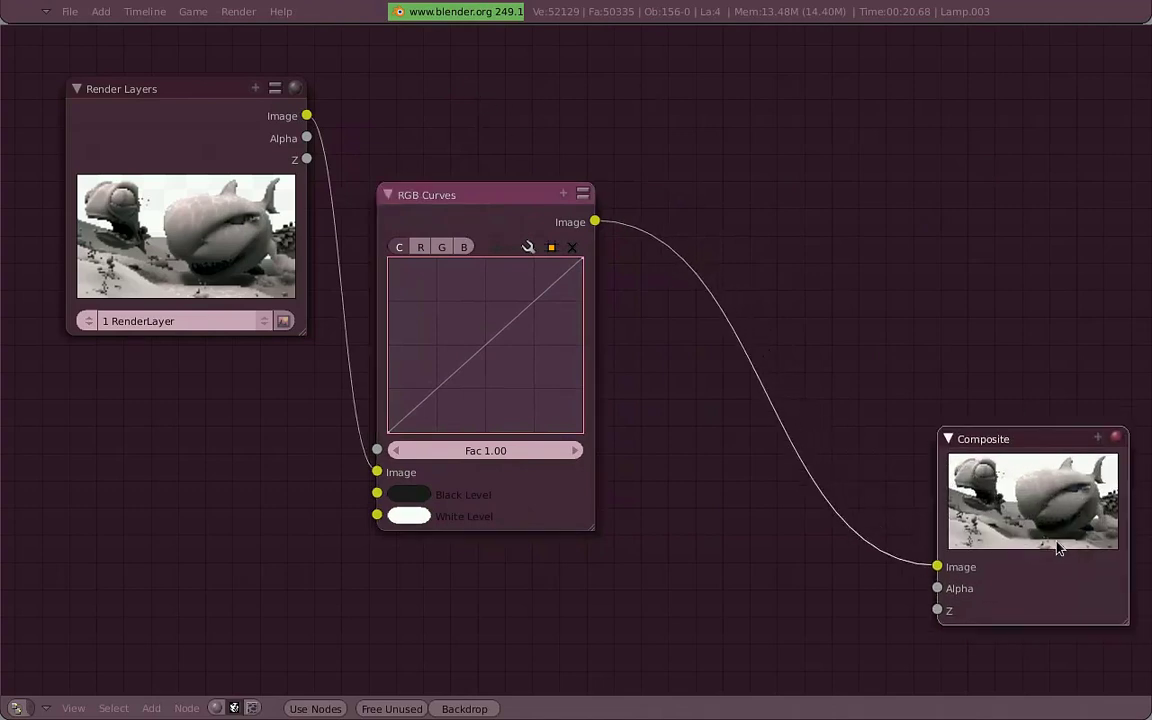
- Add a Viewer node at the upper right showing the RGB Curves output, with an enlarged preview
{"action": "scroll", "coordinate": [700, 423], "scroll_direction": "up", "scroll_amount": 4}
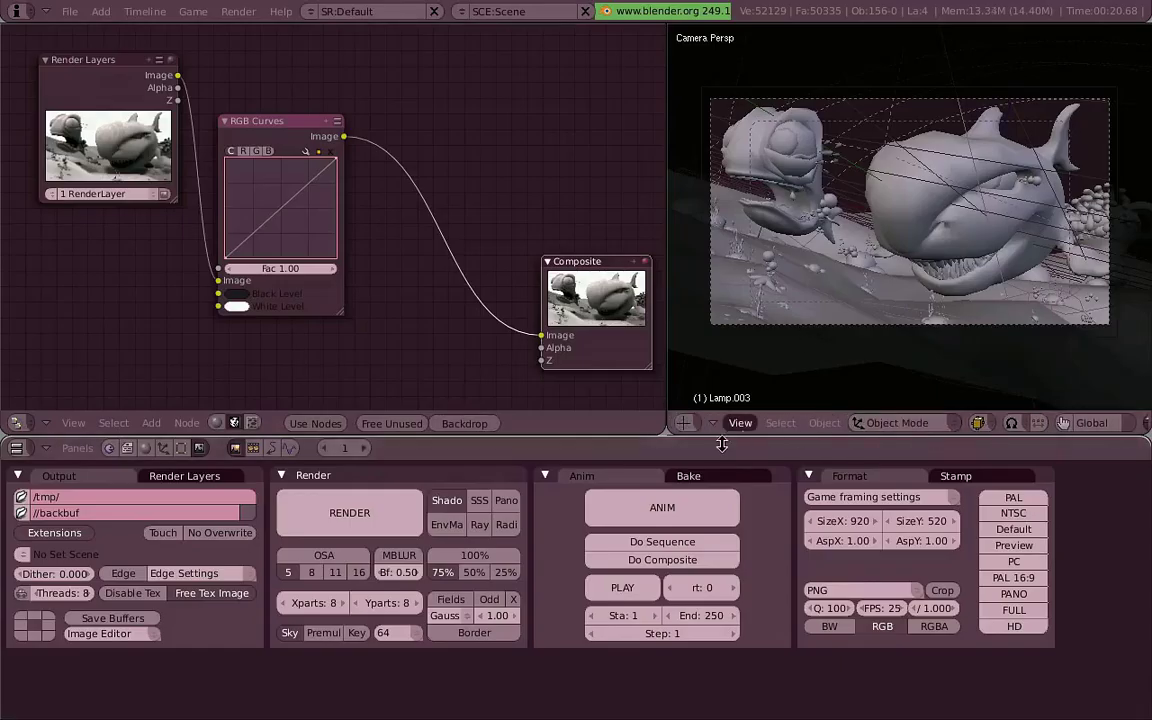
{"action": "key", "text": "ctrl+Up"}
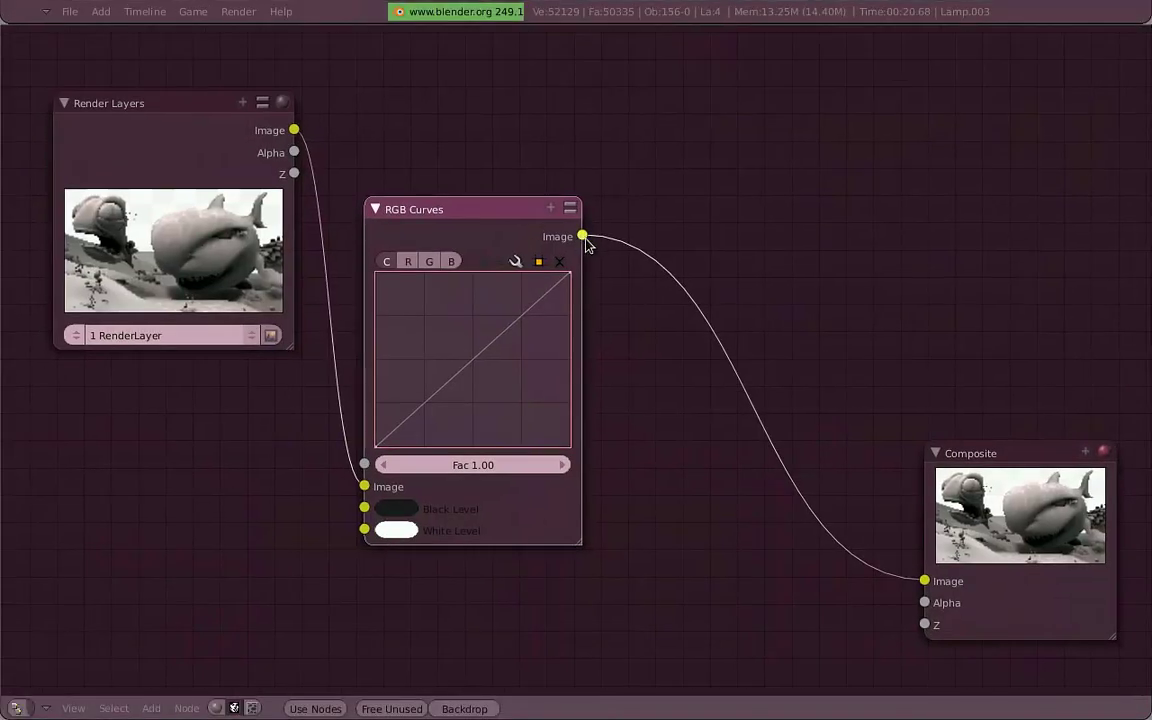
{"action": "key", "text": "space"}
{"action": "left_click", "coordinate": [761, 261]}
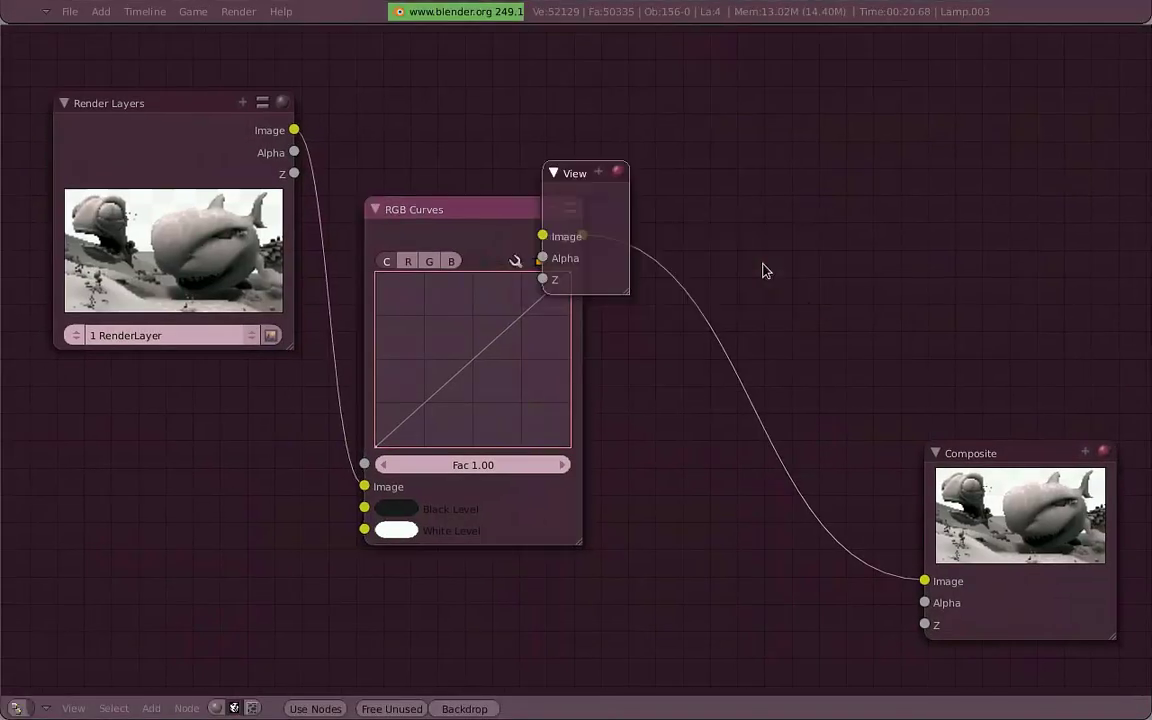
{"action": "left_click_drag", "start_coordinate": [597, 226], "coordinate": [1005, 210]}
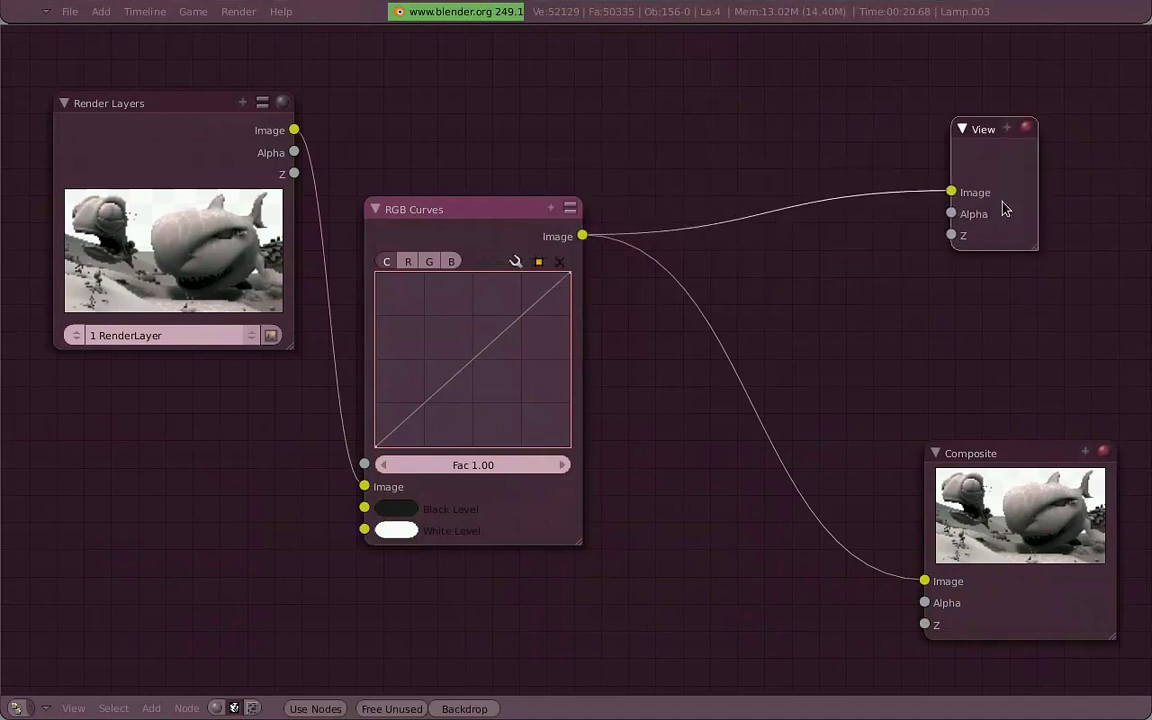
{"action": "left_click", "coordinate": [308, 709]}
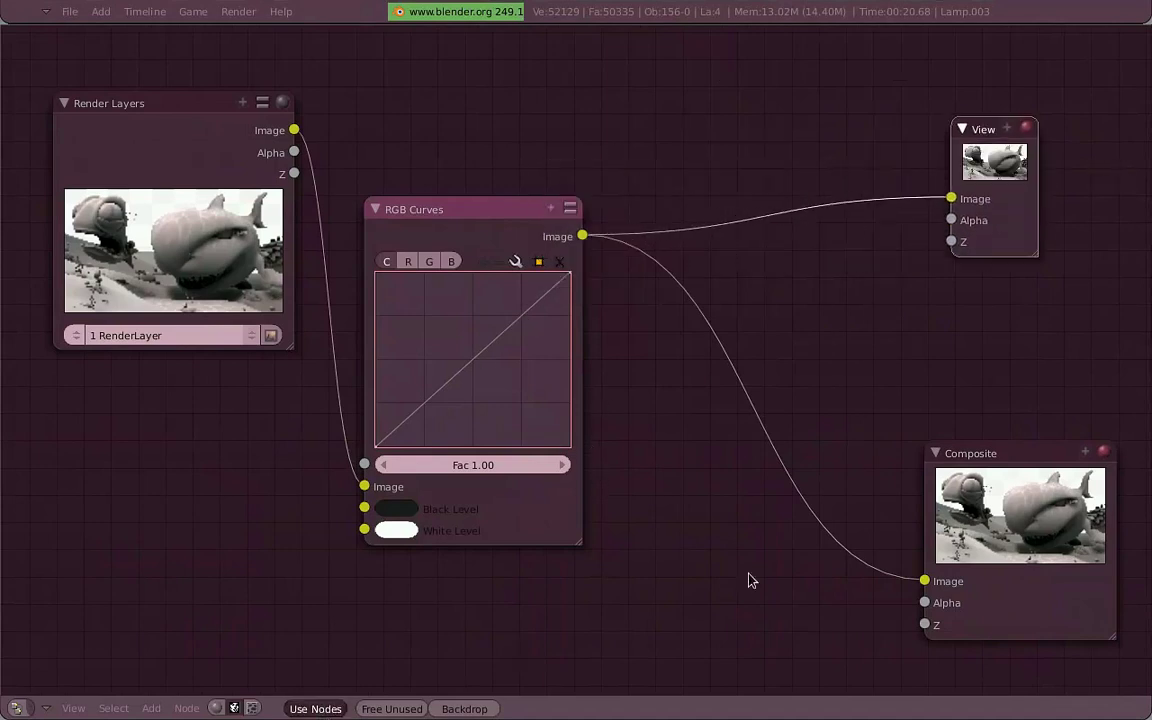
{"action": "mouse_move", "coordinate": [1038, 272]}
{"action": "left_mouse_down"}
{"action": "mouse_move", "coordinate": [1100, 303]}
{"action": "mouse_move", "coordinate": [1022, 258]}
{"action": "left_mouse_up"}
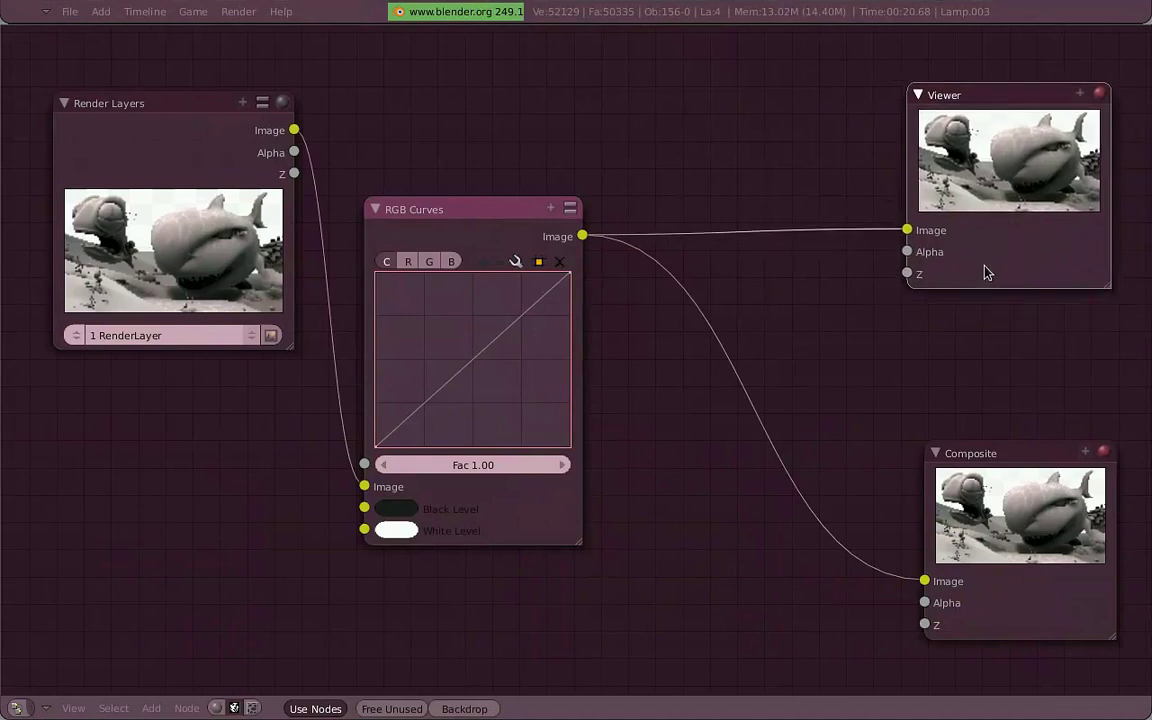
- Unlink Composite, bend the curve and raise the black point for contrast, shown as backdrop
{"action": "left_click_drag", "start_coordinate": [845, 530], "coordinate": [730, 546], "text": "ctrl"}
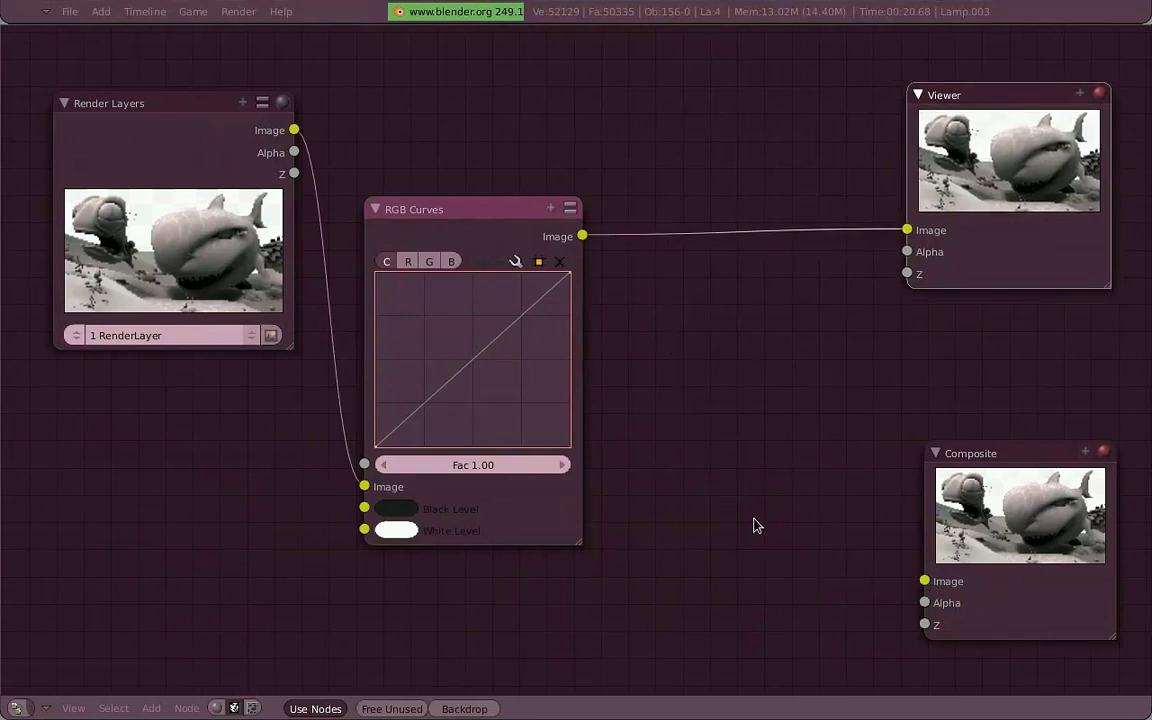
{"action": "left_click_drag", "start_coordinate": [960, 455], "coordinate": [1035, 550]}
{"action": "left_click_drag", "start_coordinate": [945, 95], "coordinate": [962, 122]}
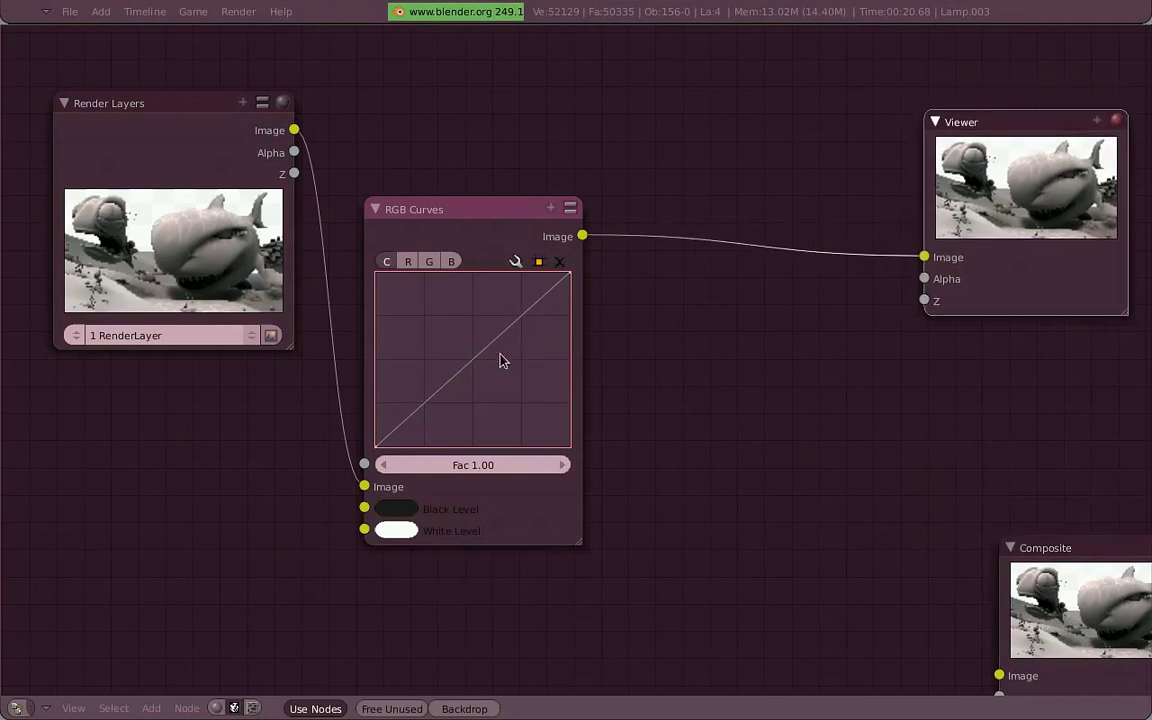
{"action": "mouse_move", "coordinate": [502, 361]}
{"action": "left_mouse_down"}
{"action": "mouse_move", "coordinate": [445, 308]}
{"action": "mouse_move", "coordinate": [537, 440]}
{"action": "mouse_move", "coordinate": [467, 343]}
{"action": "left_mouse_up"}
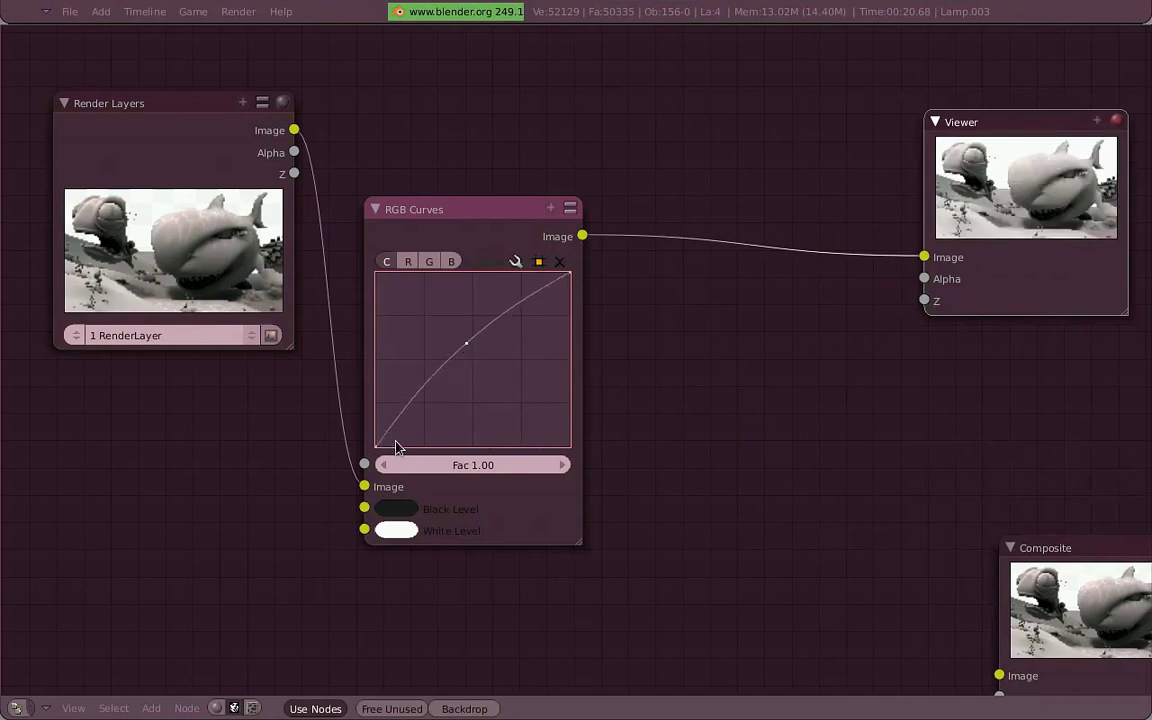
{"action": "left_click_drag", "start_coordinate": [377, 446], "coordinate": [452, 450]}
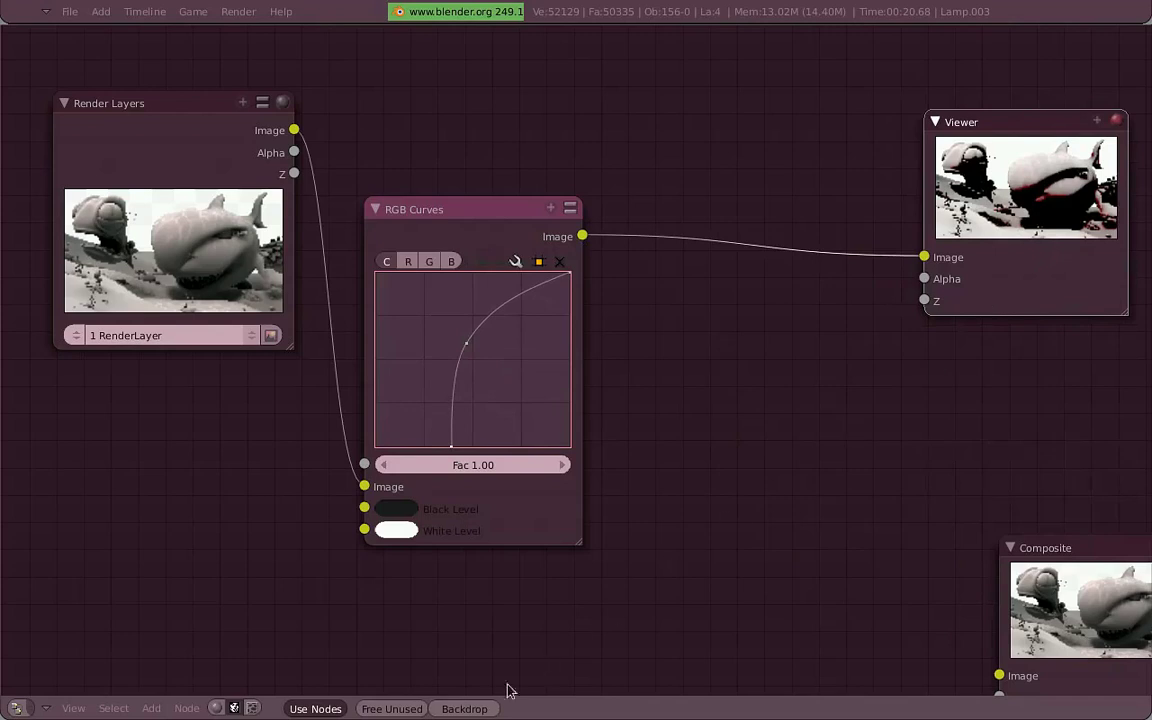
{"action": "left_click", "coordinate": [466, 707]}
- Reshape the combined RGB curve and lower the top of the blue channel curve
{"action": "scroll", "coordinate": [746, 437], "scroll_direction": "down", "scroll_amount": 2}
{"action": "mouse_move", "coordinate": [757, 375]}
{"action": "middle_mouse_down"}
{"action": "mouse_move", "coordinate": [607, 490]}
{"action": "mouse_move", "coordinate": [400, 416]}
{"action": "middle_mouse_up"}
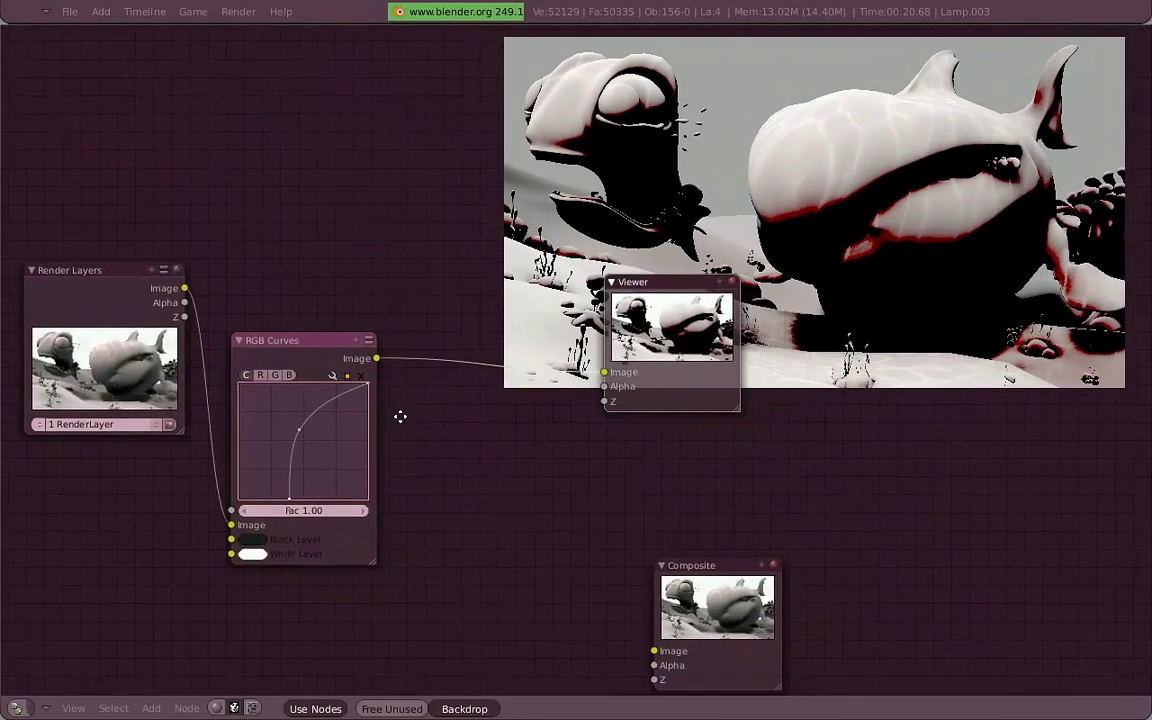
{"action": "mouse_move", "coordinate": [299, 430]}
{"action": "left_mouse_down"}
{"action": "mouse_move", "coordinate": [344, 465]}
{"action": "mouse_move", "coordinate": [299, 422]}
{"action": "left_mouse_up"}
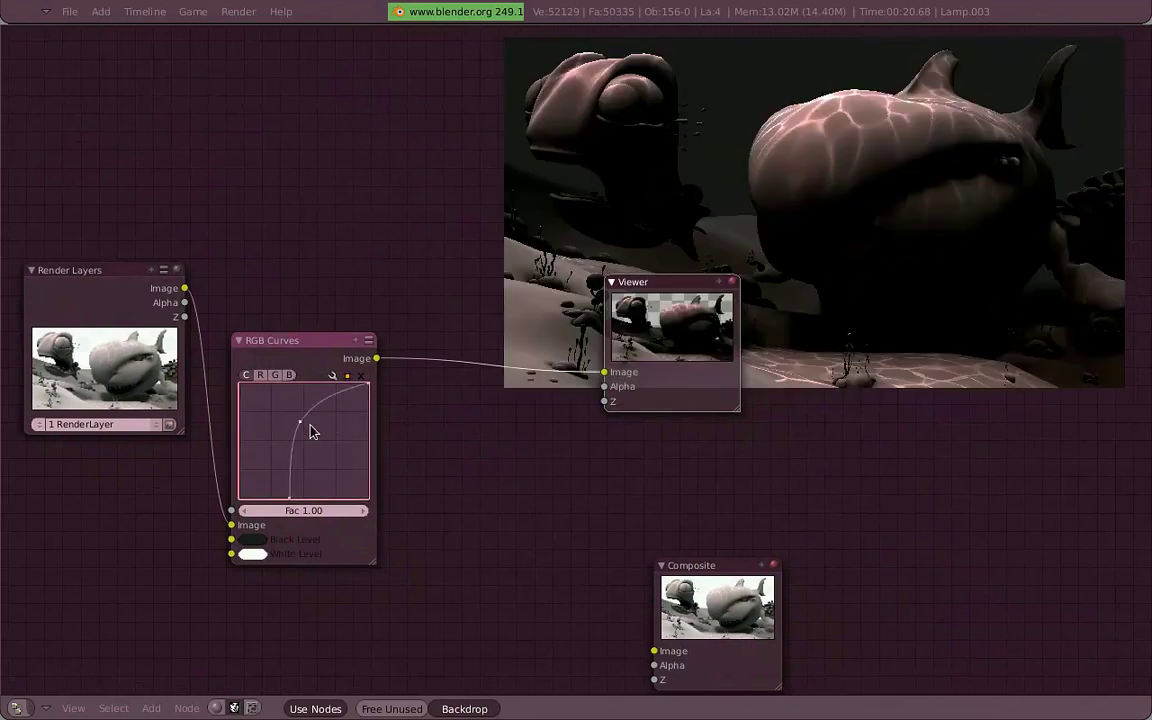
{"action": "left_click_drag", "start_coordinate": [299, 502], "coordinate": [252, 488]}
{"action": "mouse_move", "coordinate": [383, 373]}
{"action": "left_mouse_down"}
{"action": "mouse_move", "coordinate": [327, 372]}
{"action": "mouse_move", "coordinate": [380, 427]}
{"action": "mouse_move", "coordinate": [381, 480]}
{"action": "mouse_move", "coordinate": [386, 376]}
{"action": "left_mouse_up"}
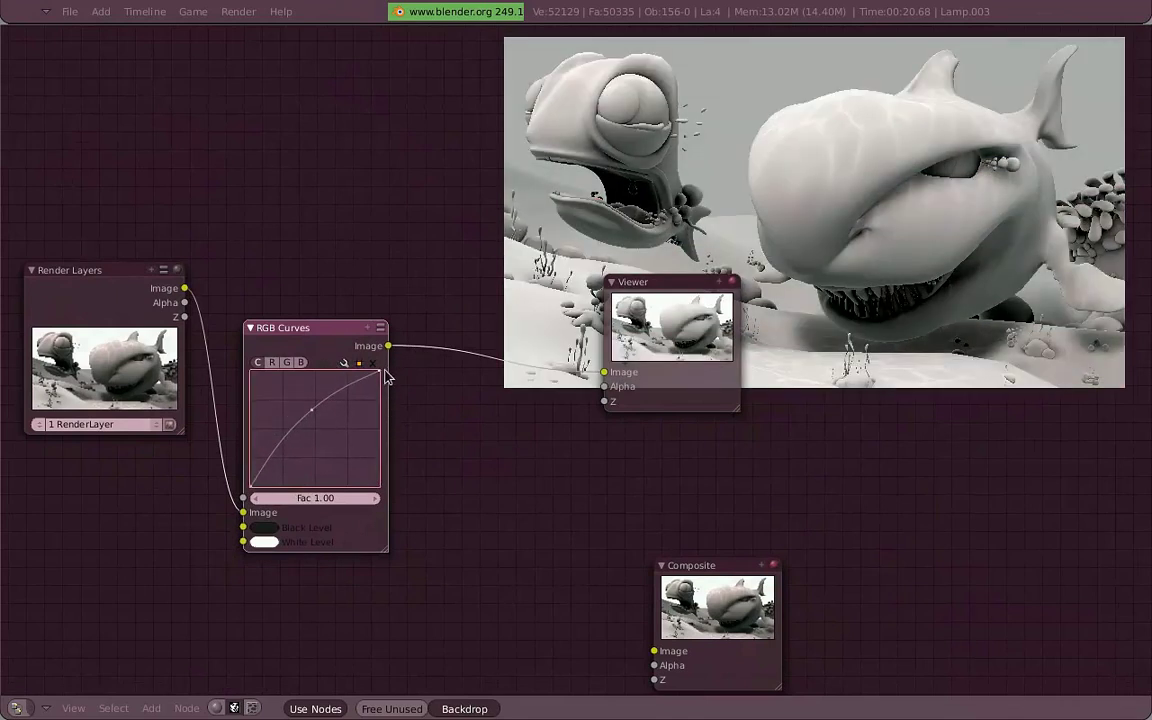
{"action": "mouse_move", "coordinate": [323, 418]}
{"action": "left_mouse_down"}
{"action": "mouse_move", "coordinate": [350, 445]}
{"action": "mouse_move", "coordinate": [325, 418]}
{"action": "left_mouse_up"}
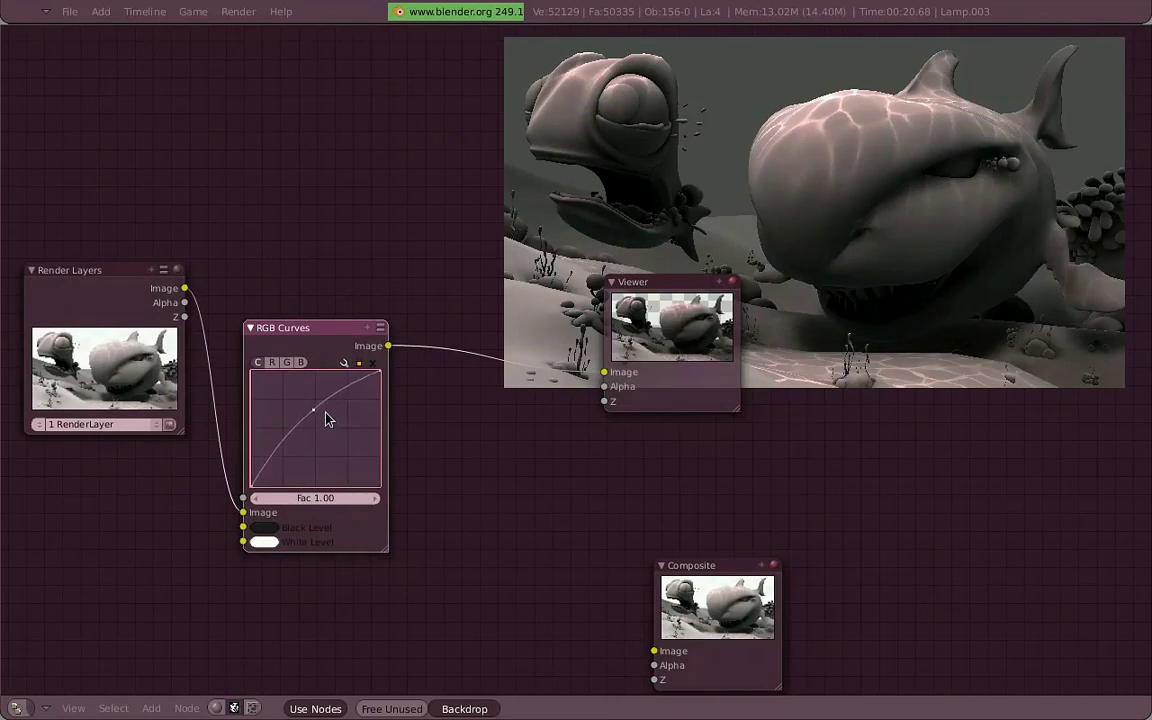
{"action": "left_click", "coordinate": [300, 362]}
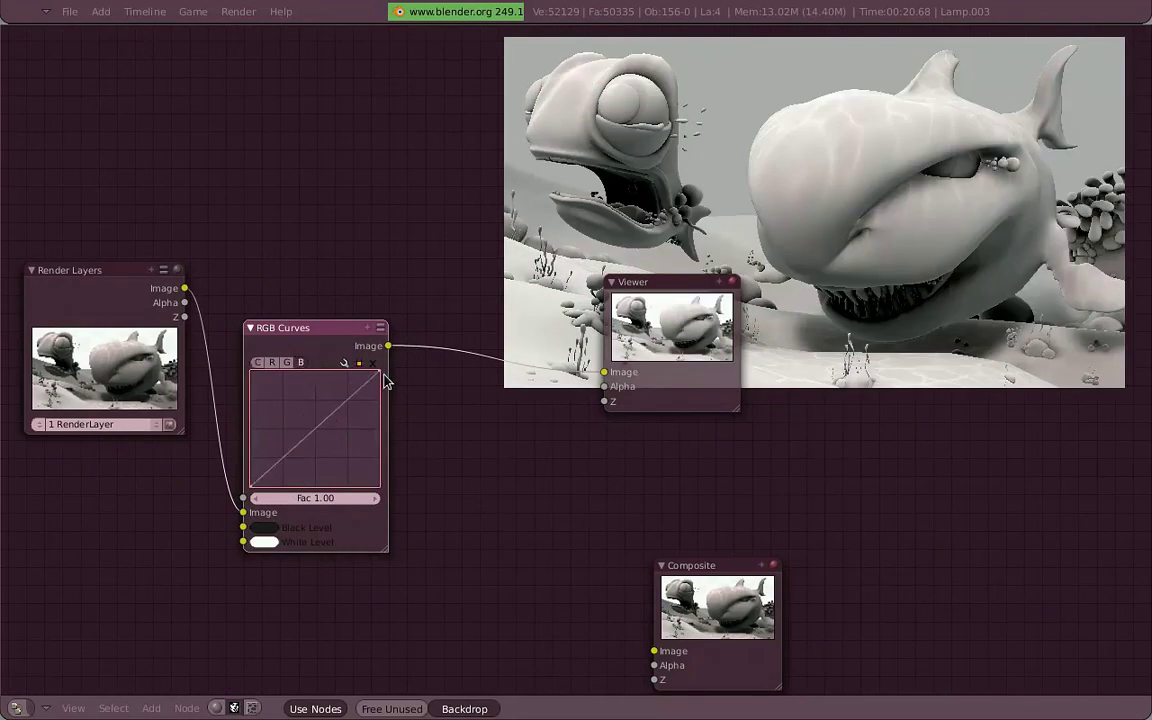
{"action": "mouse_move", "coordinate": [386, 380]}
{"action": "left_mouse_down"}
{"action": "mouse_move", "coordinate": [391, 411]}
{"action": "mouse_move", "coordinate": [380, 391]}
{"action": "mouse_move", "coordinate": [331, 428]}
{"action": "left_mouse_up"}
{"action": "left_click", "coordinate": [288, 362]}
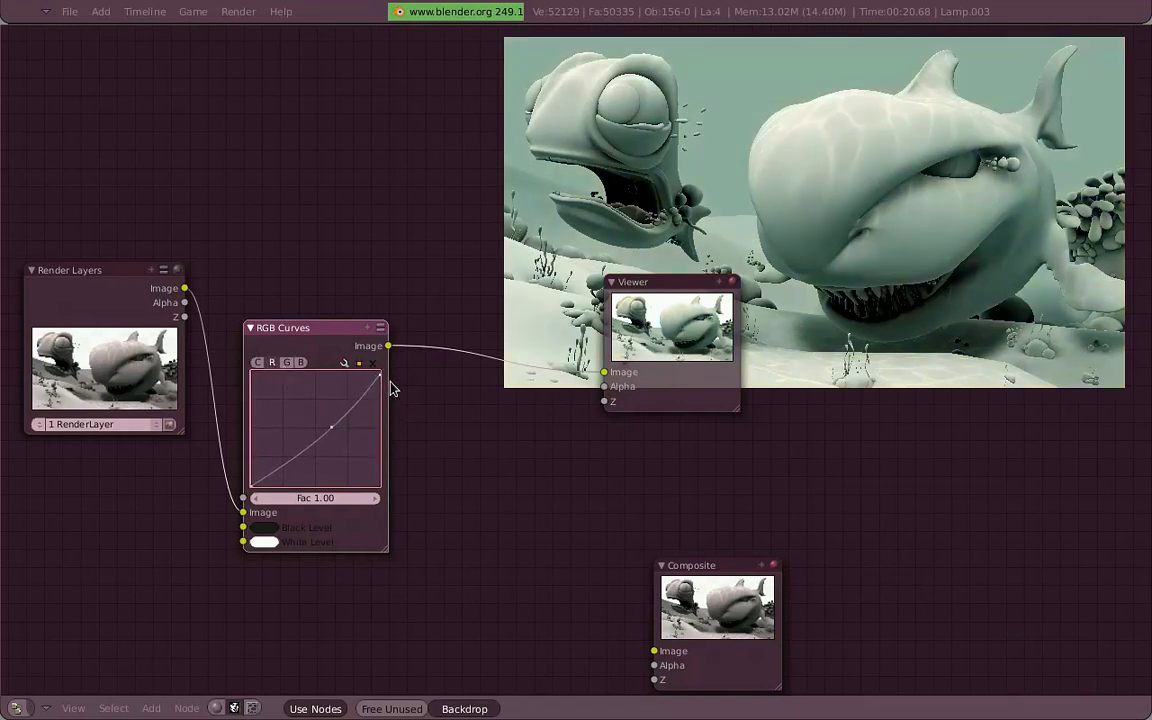
- Rearrange the Render Layers, RGB Curves, Viewer and Composite nodes into a tidier layout
{"action": "scroll", "coordinate": [622, 378], "scroll_direction": "down", "scroll_amount": 2}
{"action": "scroll", "coordinate": [630, 376], "scroll_direction": "up", "scroll_amount": 1}
{"action": "scroll", "coordinate": [645, 372], "scroll_direction": "up", "scroll_amount": 1}
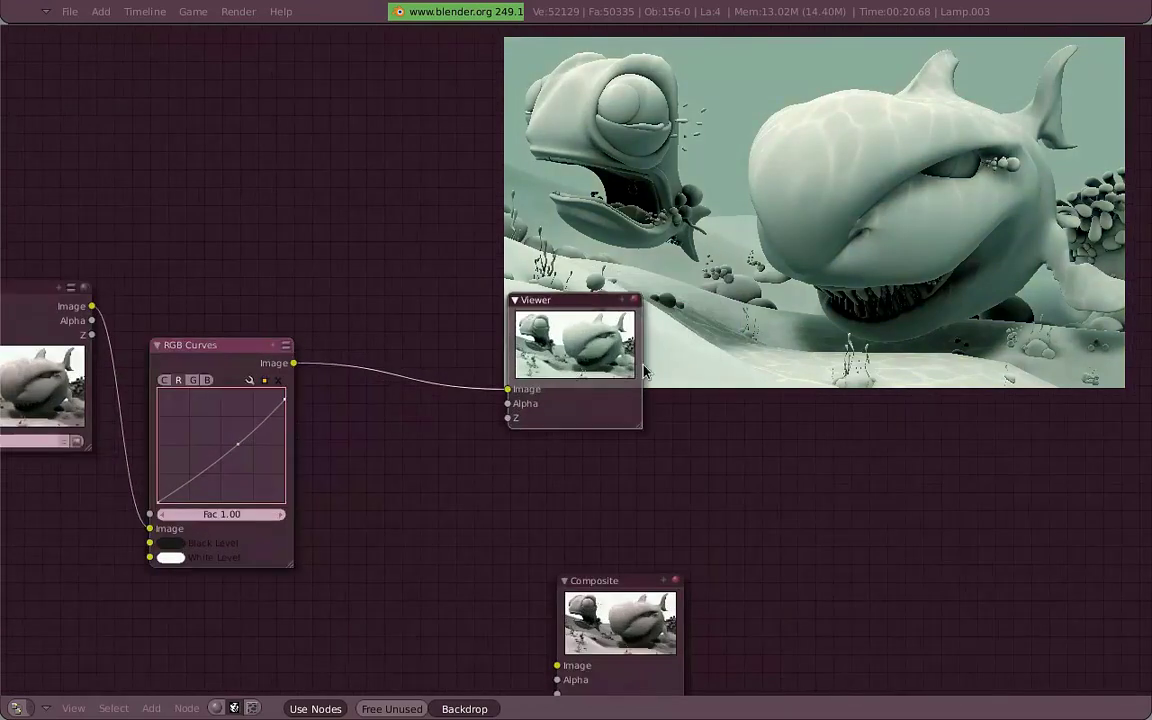
{"action": "left_click_drag", "start_coordinate": [640, 372], "coordinate": [725, 357]}
{"action": "left_click_drag", "start_coordinate": [607, 584], "coordinate": [658, 584]}
{"action": "mouse_move", "coordinate": [230, 340]}
{"action": "left_mouse_down"}
{"action": "mouse_move", "coordinate": [321, 382]}
{"action": "mouse_move", "coordinate": [293, 313]}
{"action": "left_mouse_up"}
{"action": "scroll", "coordinate": [342, 416], "scroll_direction": "down", "scroll_amount": 1}
{"action": "left_click_drag", "start_coordinate": [141, 393], "coordinate": [132, 366]}
{"action": "left_click_drag", "start_coordinate": [306, 306], "coordinate": [288, 275]}
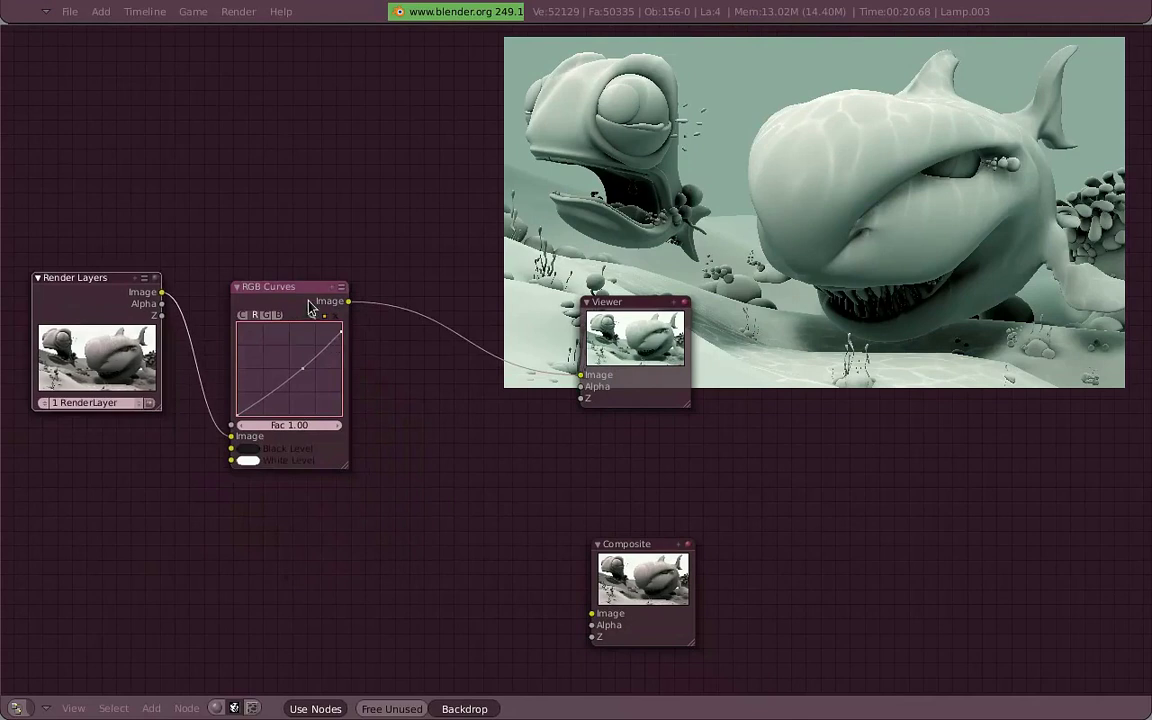
{"action": "left_click_drag", "start_coordinate": [650, 365], "coordinate": [747, 407]}
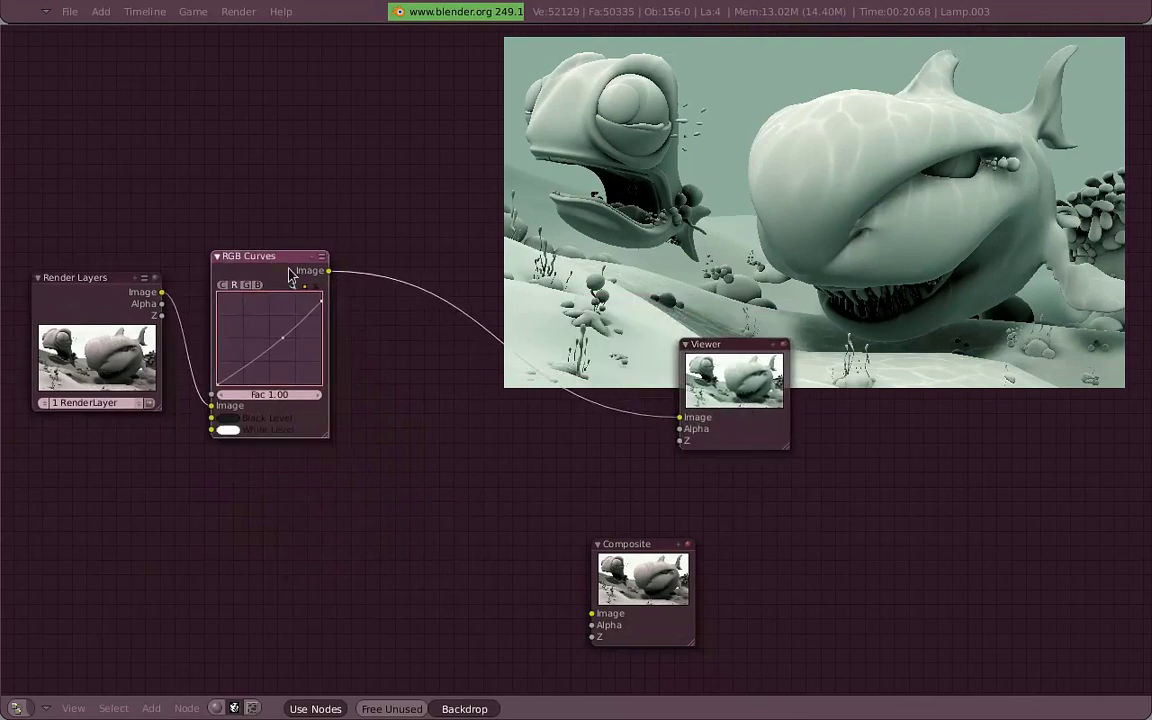
{"action": "key", "text": "space"}
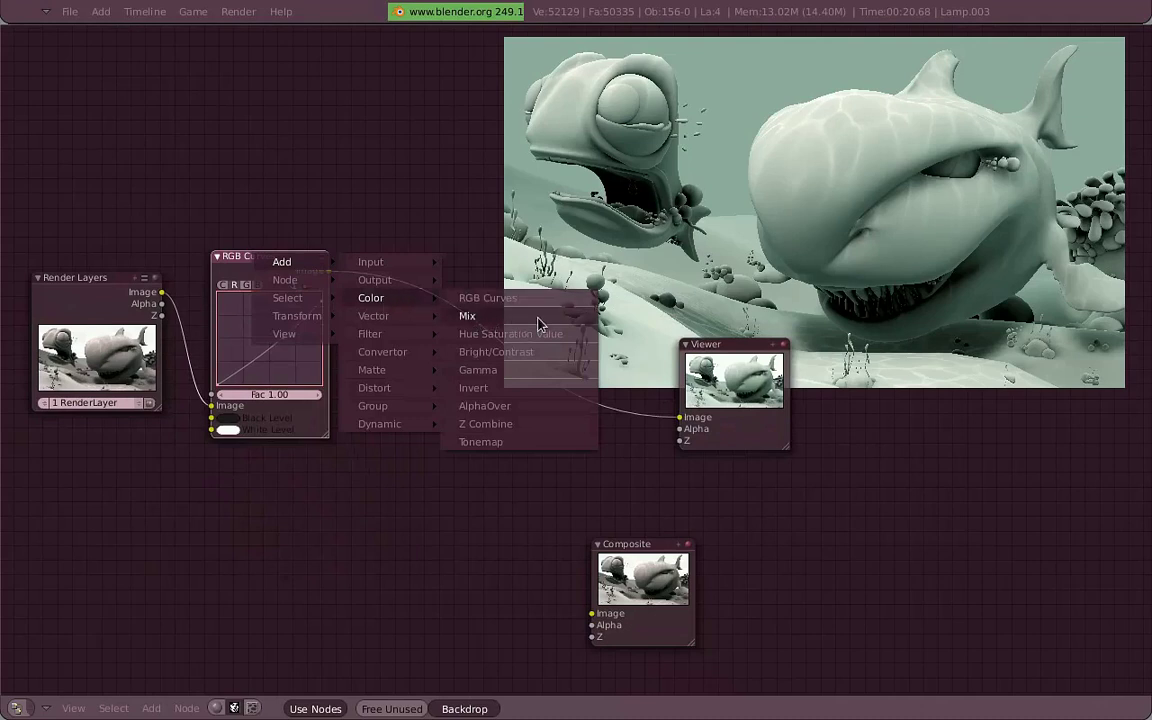
- Add a Mix node between RGB Curves and the Viewer, connecting the curves output into it
{"action": "left_click", "coordinate": [538, 323]}
{"action": "left_click_drag", "start_coordinate": [330, 245], "coordinate": [575, 323]}
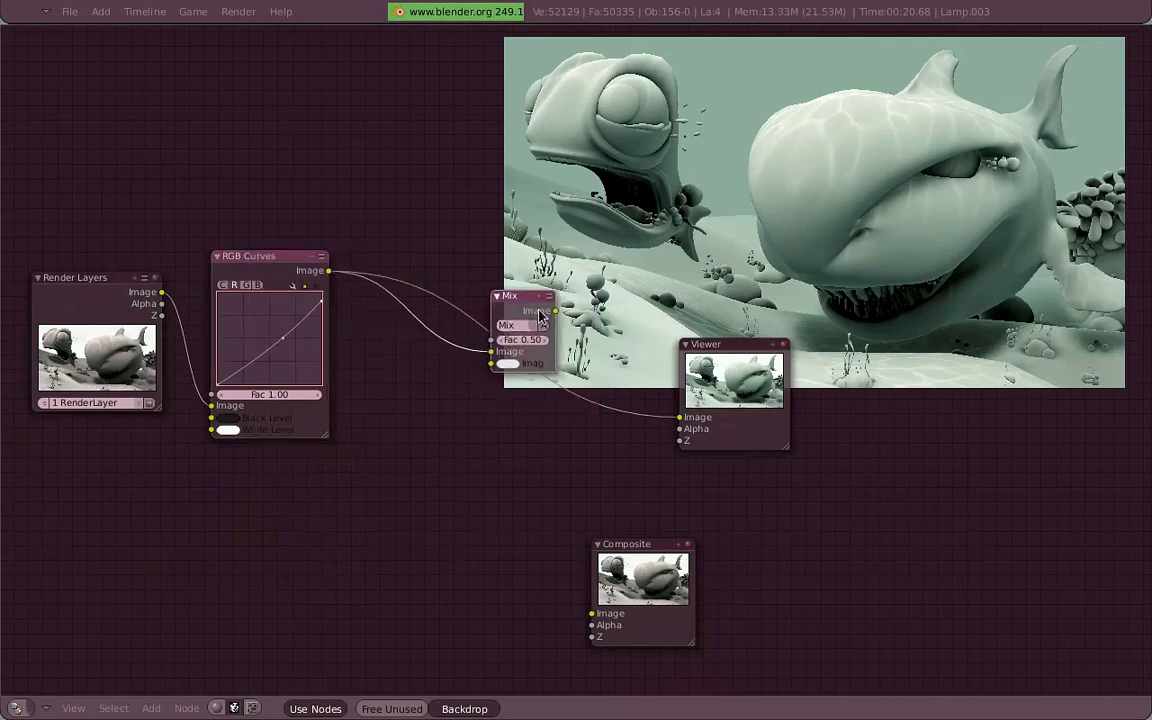
{"action": "left_click_drag", "start_coordinate": [303, 262], "coordinate": [327, 306]}
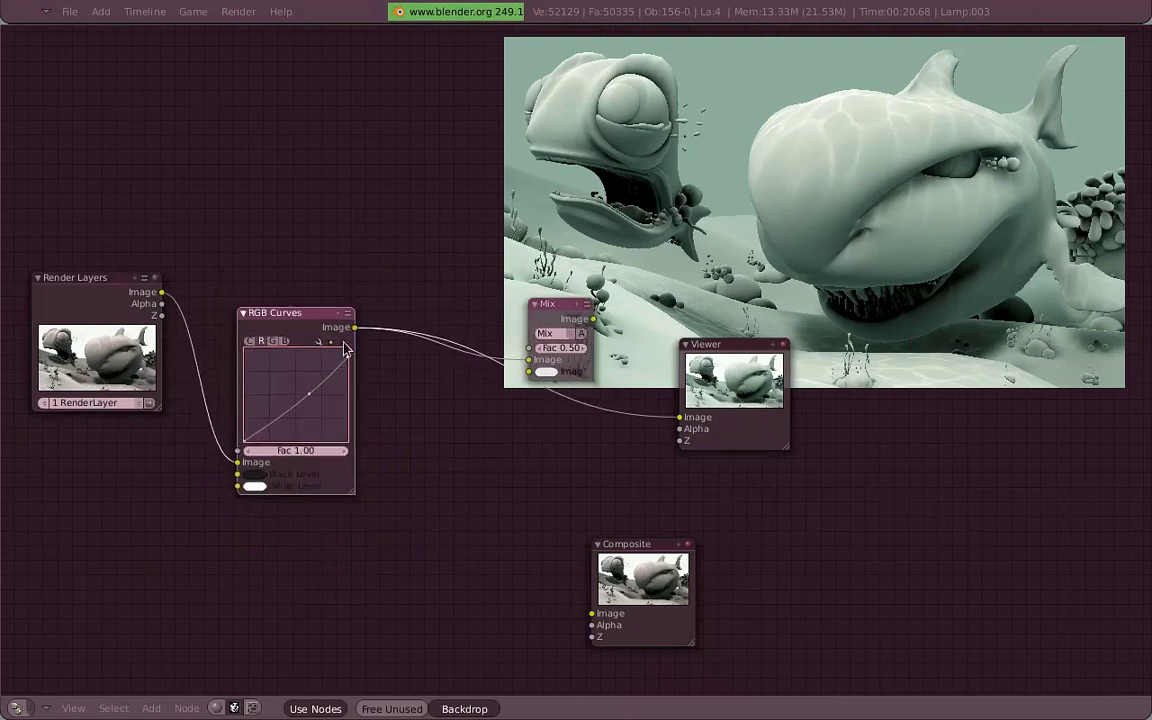
{"action": "scroll", "coordinate": [458, 349], "scroll_direction": "up", "scroll_amount": 2}
{"action": "middle_click_drag", "start_coordinate": [458, 349], "coordinate": [512, 355]}
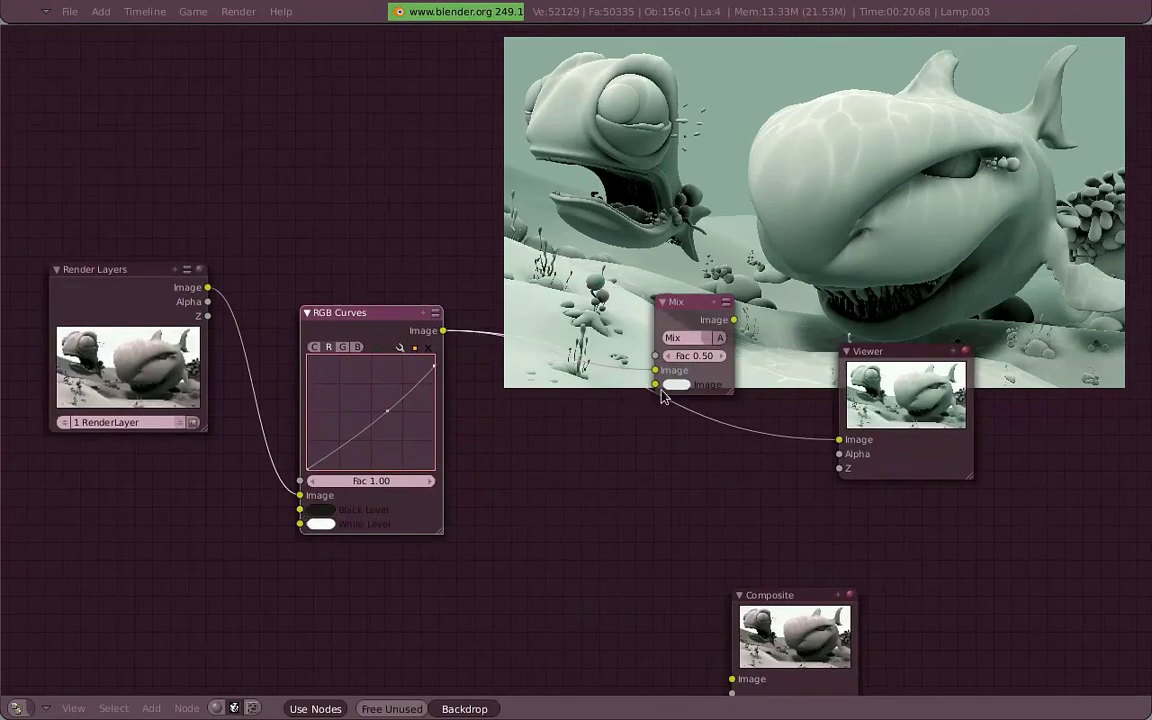
{"action": "scroll", "coordinate": [697, 386], "scroll_direction": "down", "scroll_amount": 2}
{"action": "middle_click_drag", "start_coordinate": [697, 386], "coordinate": [657, 371]}
{"action": "left_click_drag", "start_coordinate": [340, 279], "coordinate": [501, 348]}
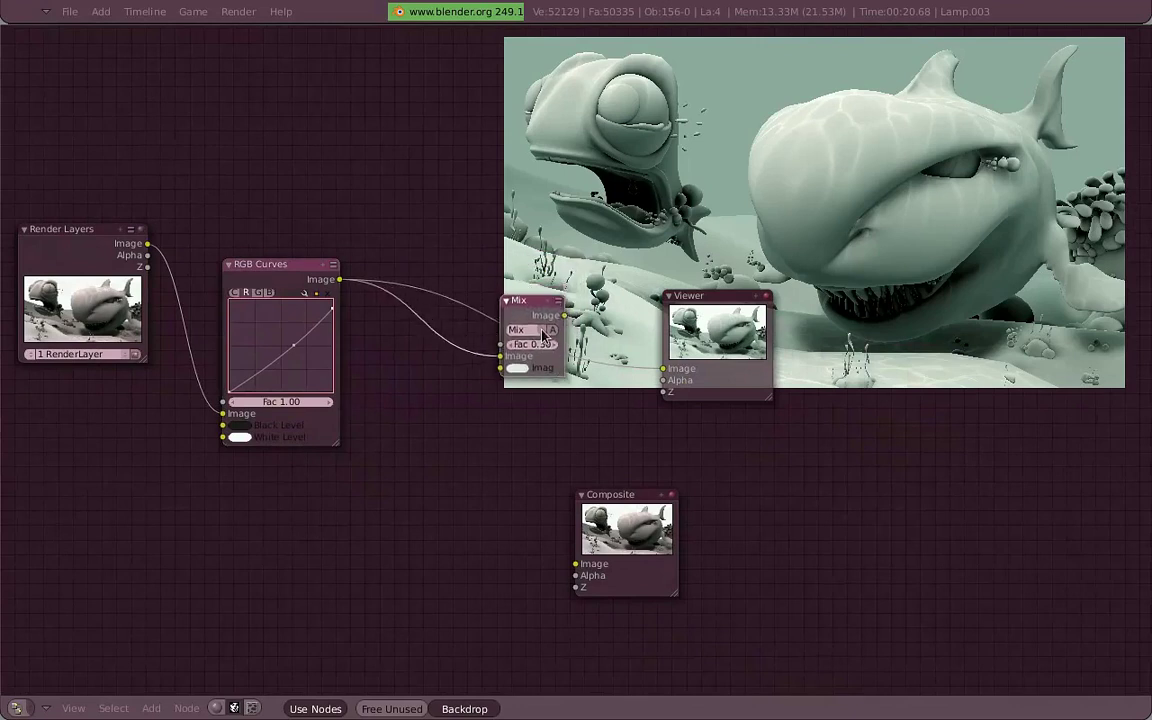
{"action": "left_click_drag", "start_coordinate": [723, 359], "coordinate": [768, 413]}
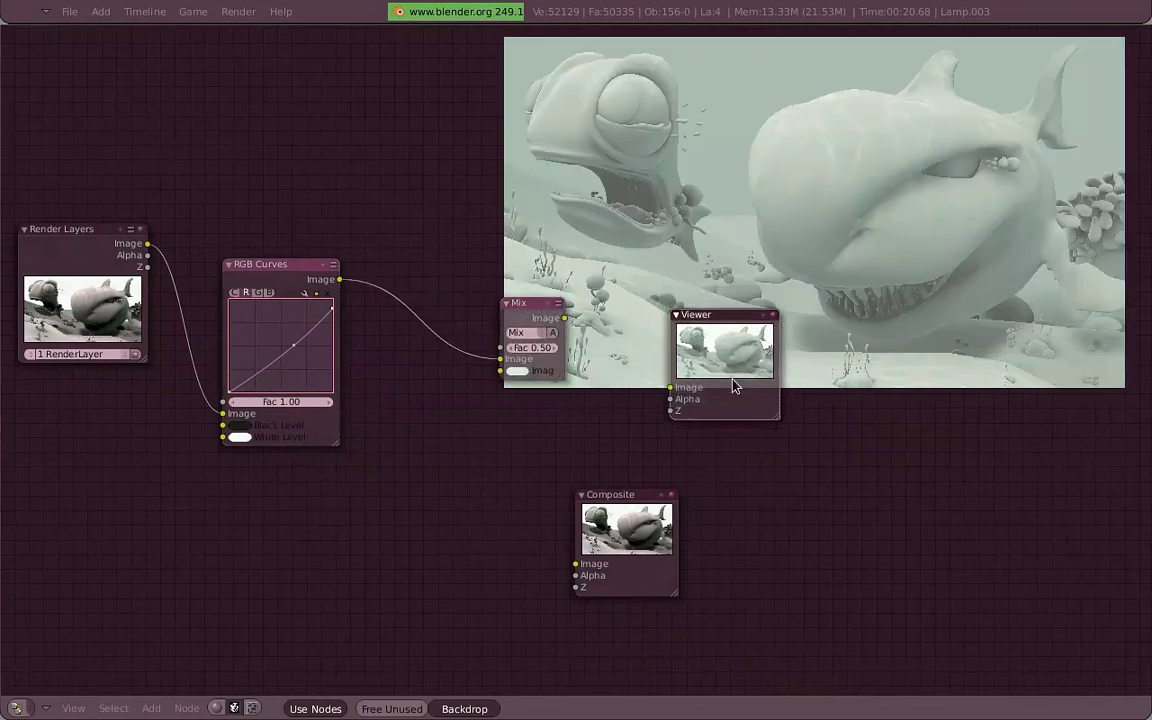
{"action": "middle_click_drag", "start_coordinate": [768, 413], "coordinate": [768, 434]}
{"action": "mouse_move", "coordinate": [523, 354]}
{"action": "left_mouse_down"}
{"action": "mouse_move", "coordinate": [450, 358]}
{"action": "mouse_move", "coordinate": [449, 387]}
{"action": "left_mouse_up"}
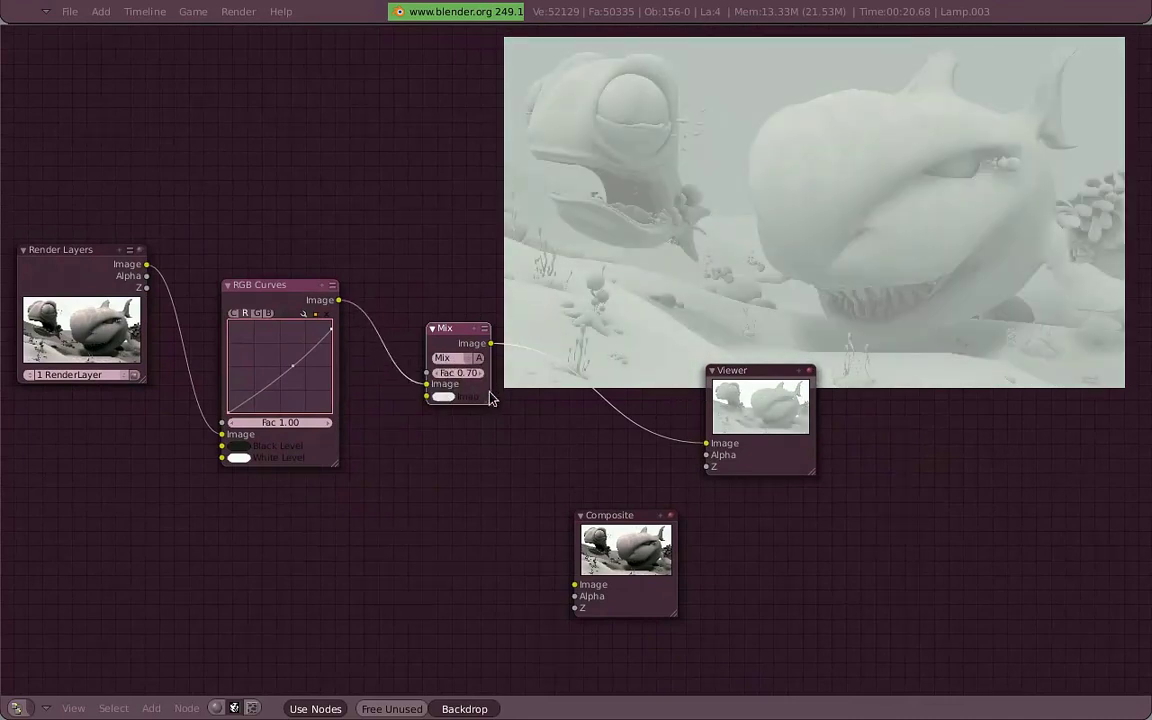
- Set the Mix colour to red, plug curves into the lower Image input, and adjust Fac
{"action": "left_click", "coordinate": [442, 396]}
{"action": "left_click", "coordinate": [495, 329]}
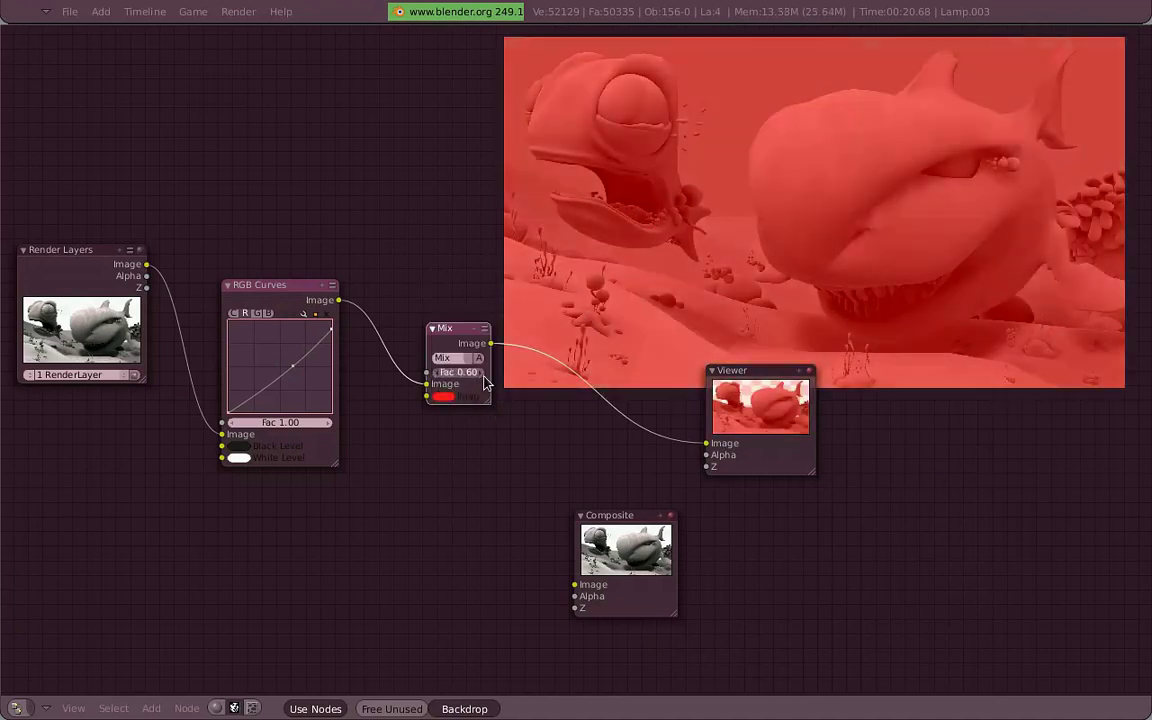
{"action": "mouse_move", "coordinate": [427, 384]}
{"action": "left_mouse_down"}
{"action": "mouse_move", "coordinate": [407, 407]}
{"action": "mouse_move", "coordinate": [426, 396]}
{"action": "left_mouse_up"}
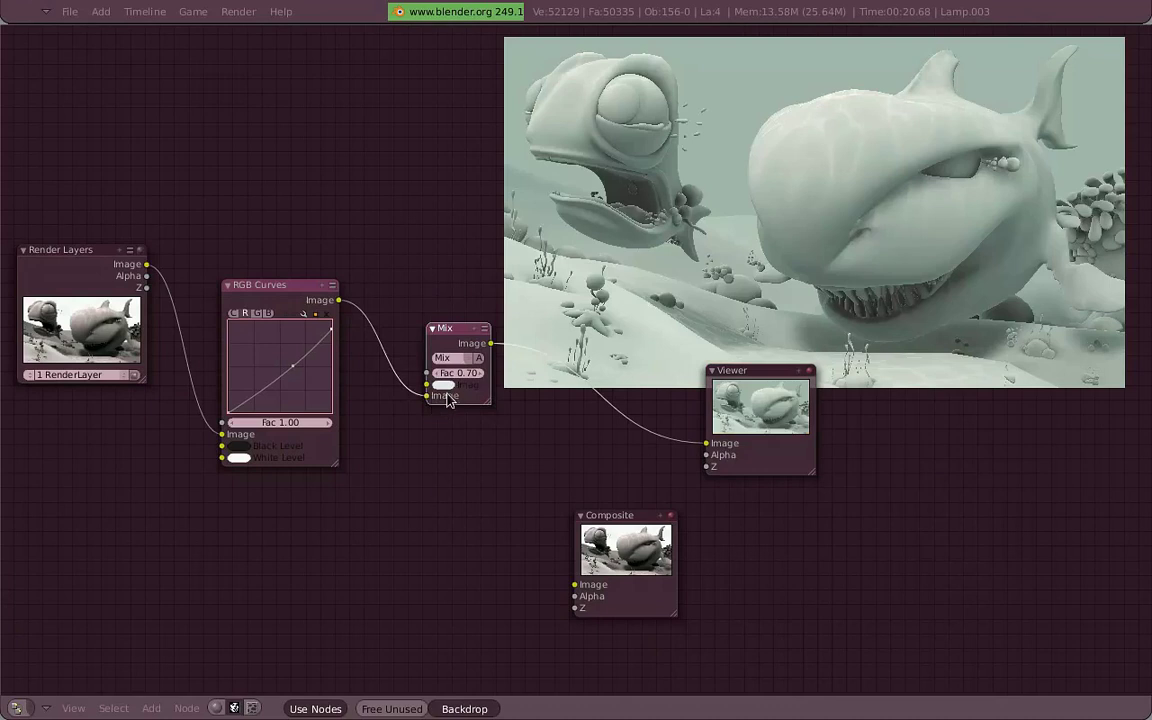
{"action": "left_click", "coordinate": [442, 385]}
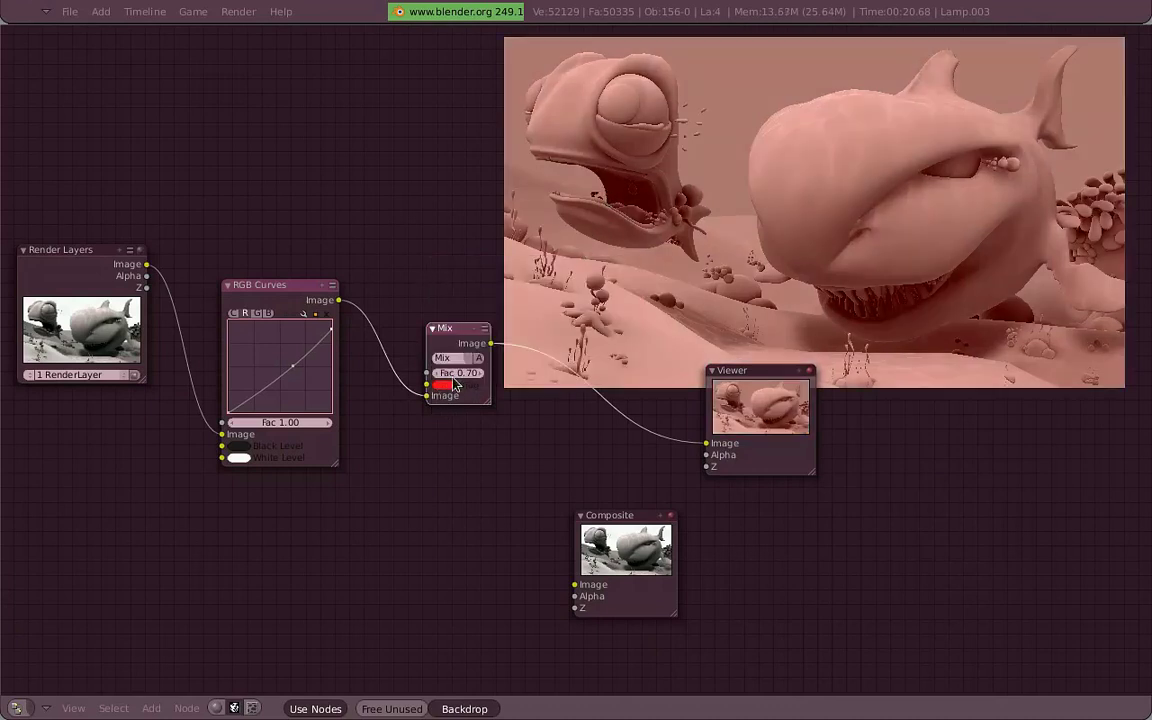
{"action": "mouse_move", "coordinate": [452, 373]}
{"action": "left_mouse_down"}
{"action": "mouse_move", "coordinate": [455, 399]}
{"action": "mouse_move", "coordinate": [445, 373]}
{"action": "left_mouse_up"}
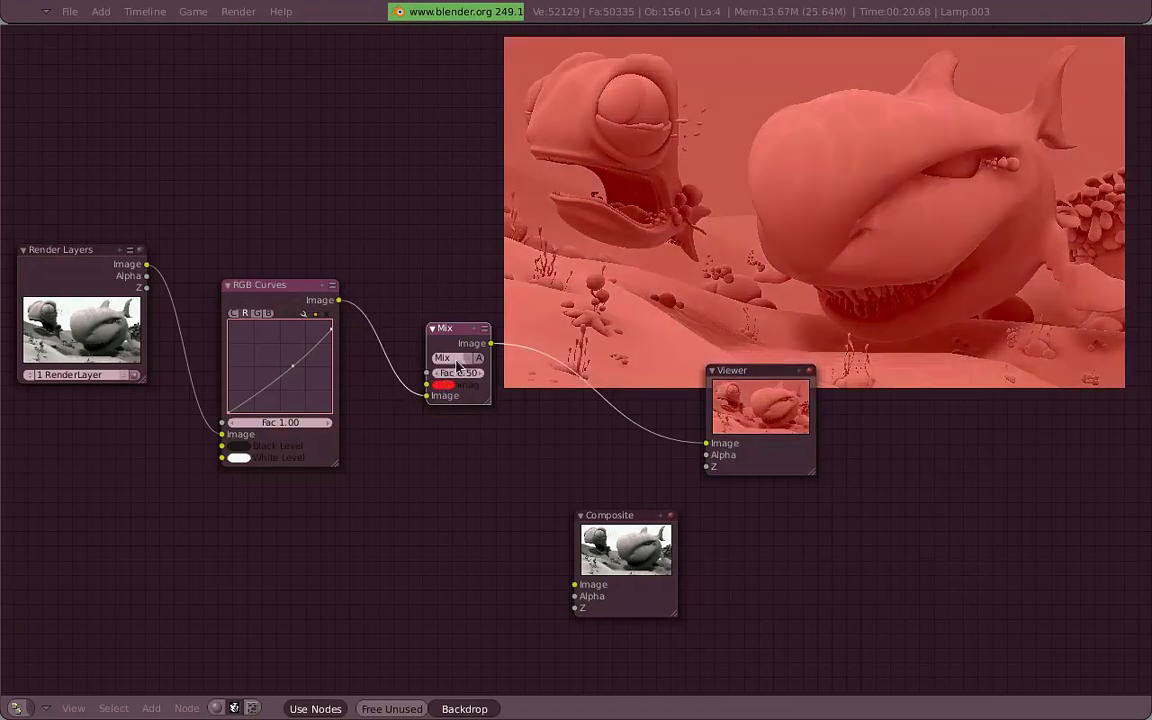
- Try the Mix blend modes Add, Multiply, Screen, Overlay, Difference, Burn, Dodge, Saturation and Divide
{"action": "left_click", "coordinate": [458, 357]}
{"action": "left_click", "coordinate": [472, 339]}
{"action": "left_click", "coordinate": [466, 359]}
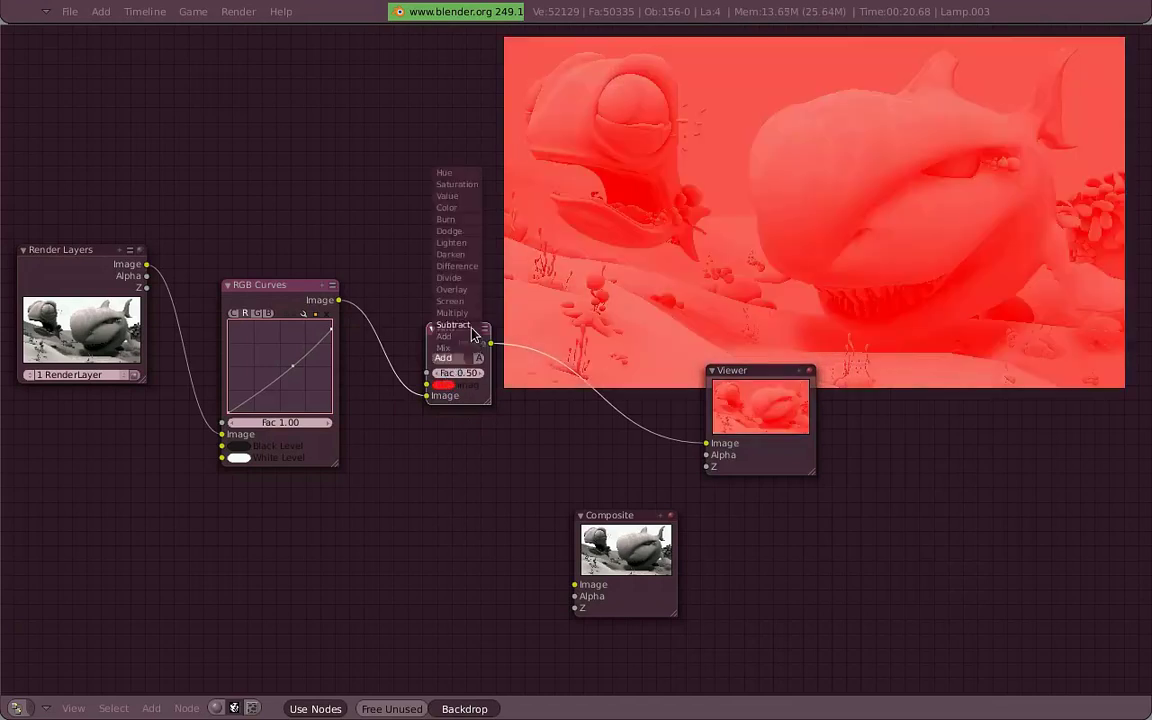
{"action": "left_click", "coordinate": [466, 322]}
{"action": "left_click", "coordinate": [460, 358]}
{"action": "left_click", "coordinate": [465, 321]}
{"action": "left_click", "coordinate": [460, 358]}
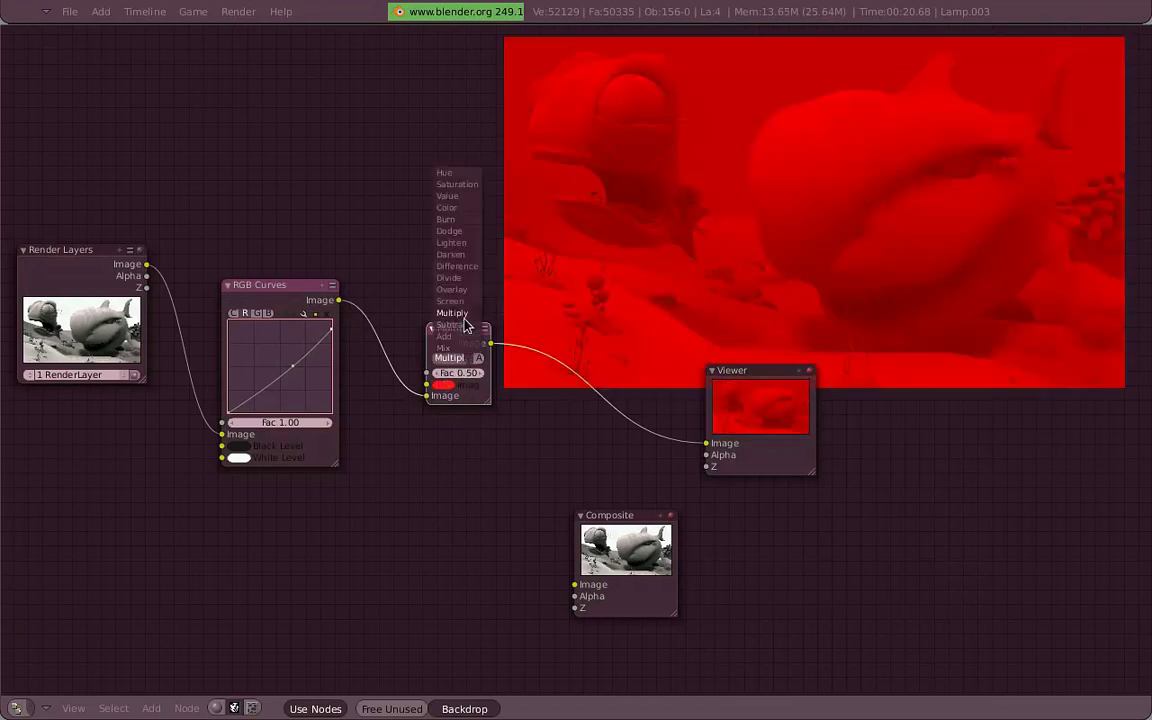
{"action": "left_click", "coordinate": [465, 313]}
{"action": "left_click", "coordinate": [460, 358]}
{"action": "left_click", "coordinate": [465, 272]}
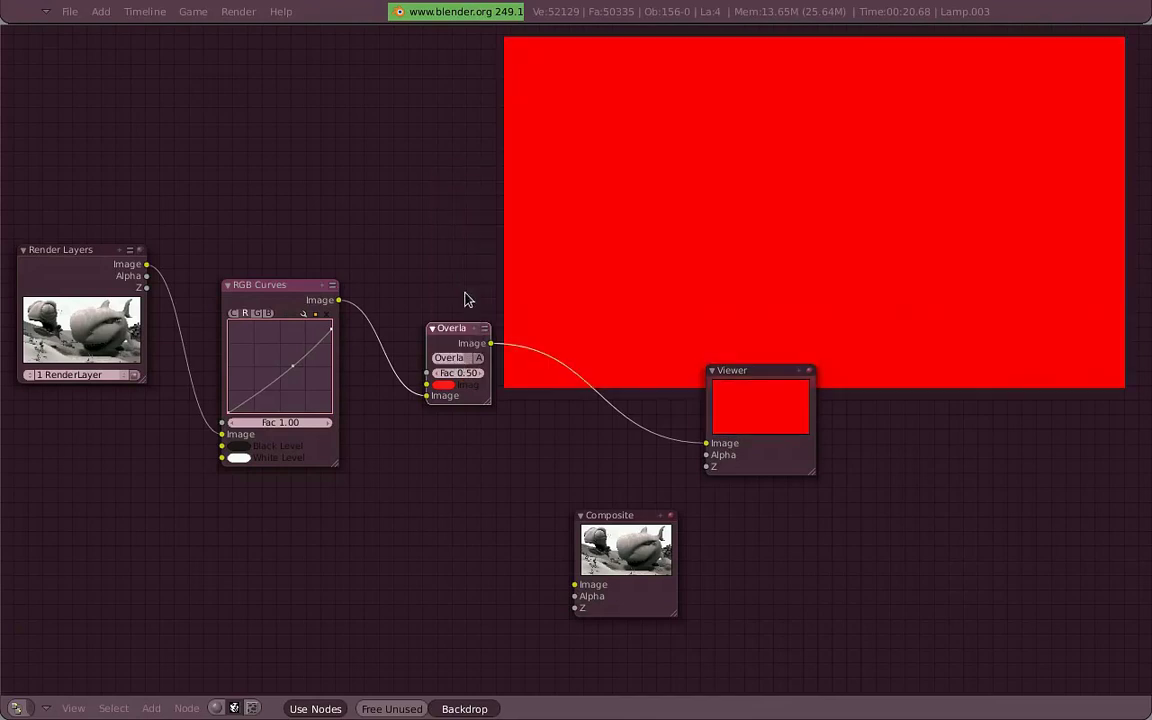
{"action": "left_click", "coordinate": [458, 357]}
{"action": "left_click", "coordinate": [458, 266]}
{"action": "left_click", "coordinate": [460, 358]}
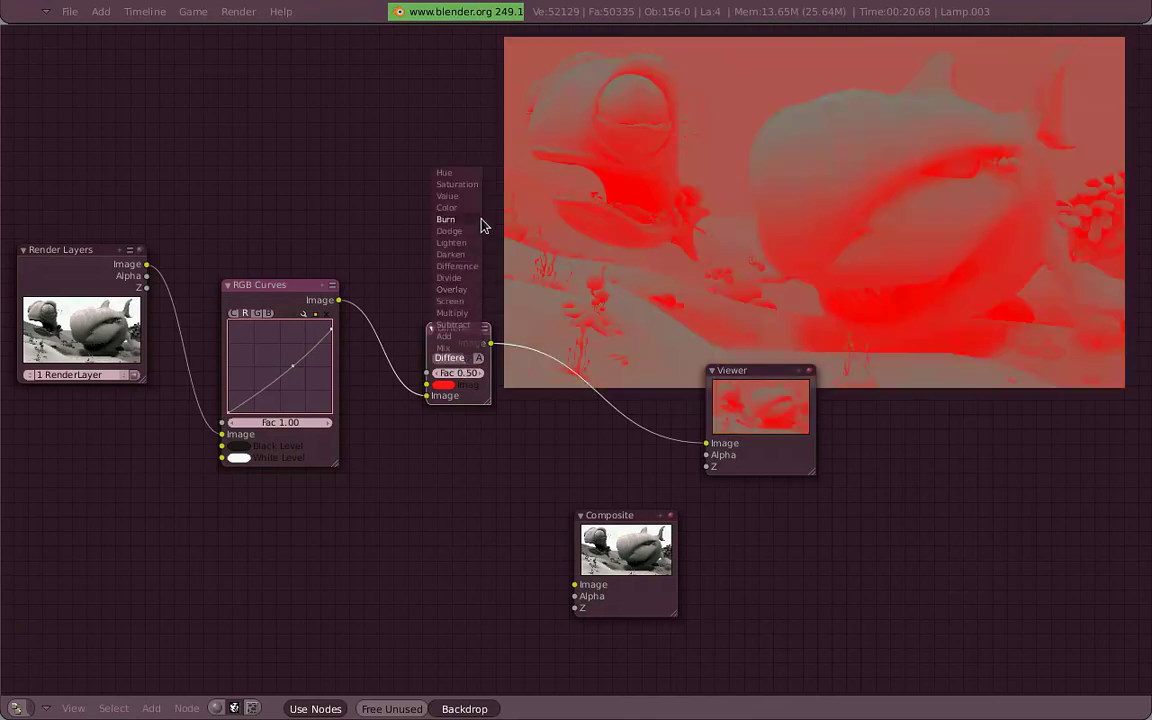
{"action": "left_click", "coordinate": [478, 220]}
{"action": "left_click", "coordinate": [458, 357]}
{"action": "left_click", "coordinate": [469, 232]}
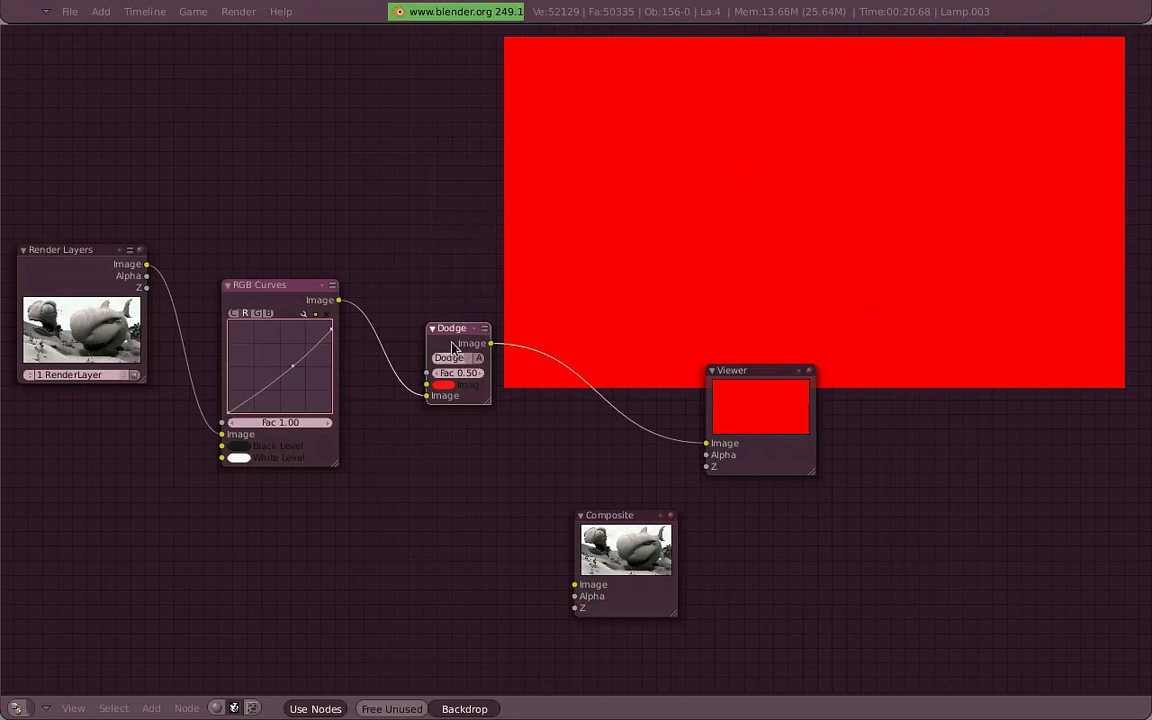
{"action": "left_click", "coordinate": [452, 357]}
{"action": "left_click", "coordinate": [473, 186]}
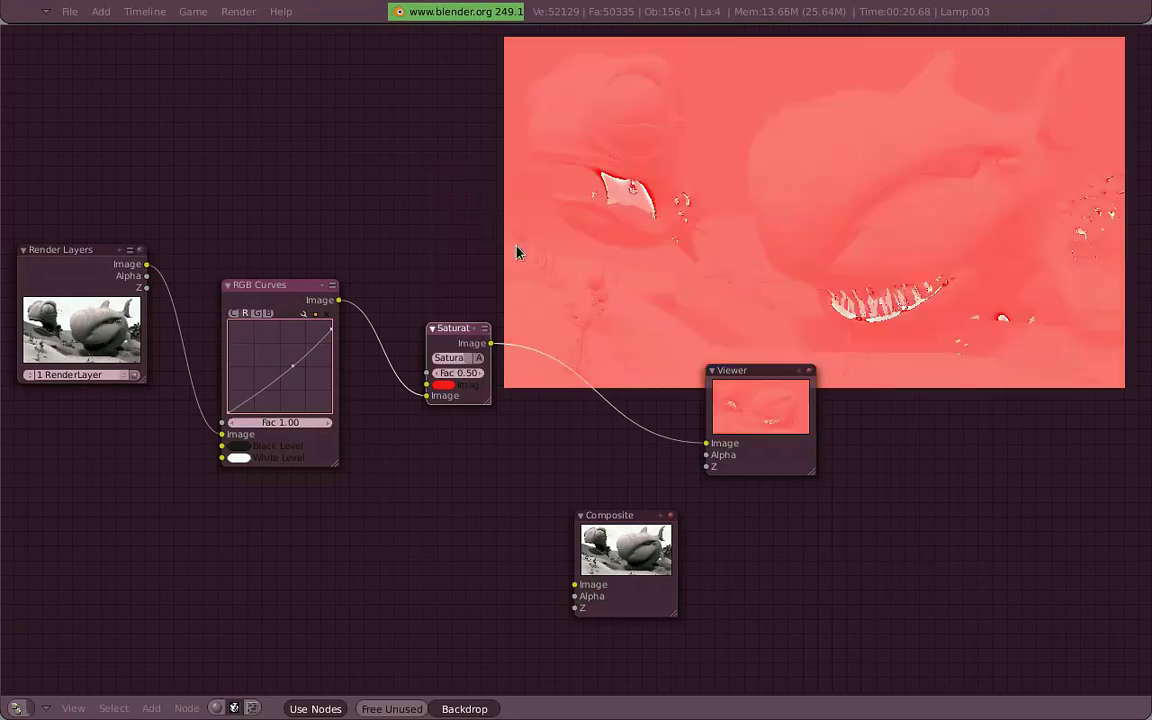
{"action": "left_click", "coordinate": [452, 357]}
{"action": "left_click", "coordinate": [450, 278]}
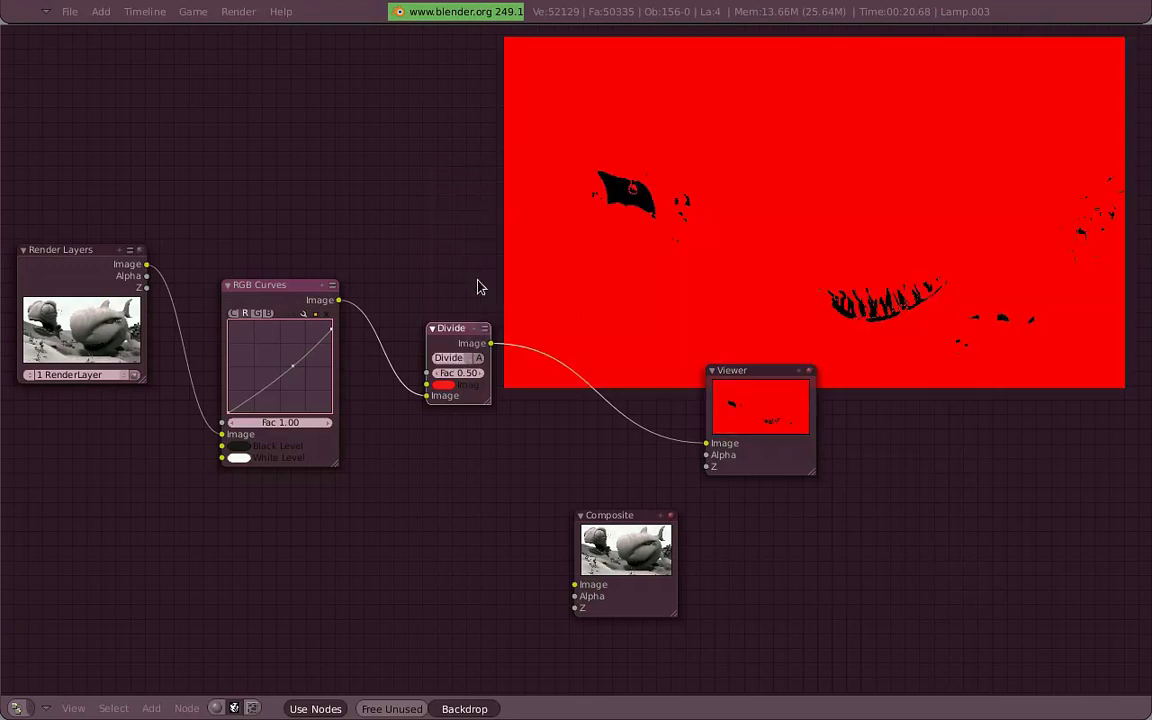
- Raise Fac to 1.00, change the mix colour, and set the blend mode back to Mix
{"action": "mouse_move", "coordinate": [447, 374]}
{"action": "left_mouse_down"}
{"action": "mouse_move", "coordinate": [580, 378]}
{"action": "mouse_move", "coordinate": [475, 399]}
{"action": "left_mouse_up"}
{"action": "left_click", "coordinate": [442, 385]}
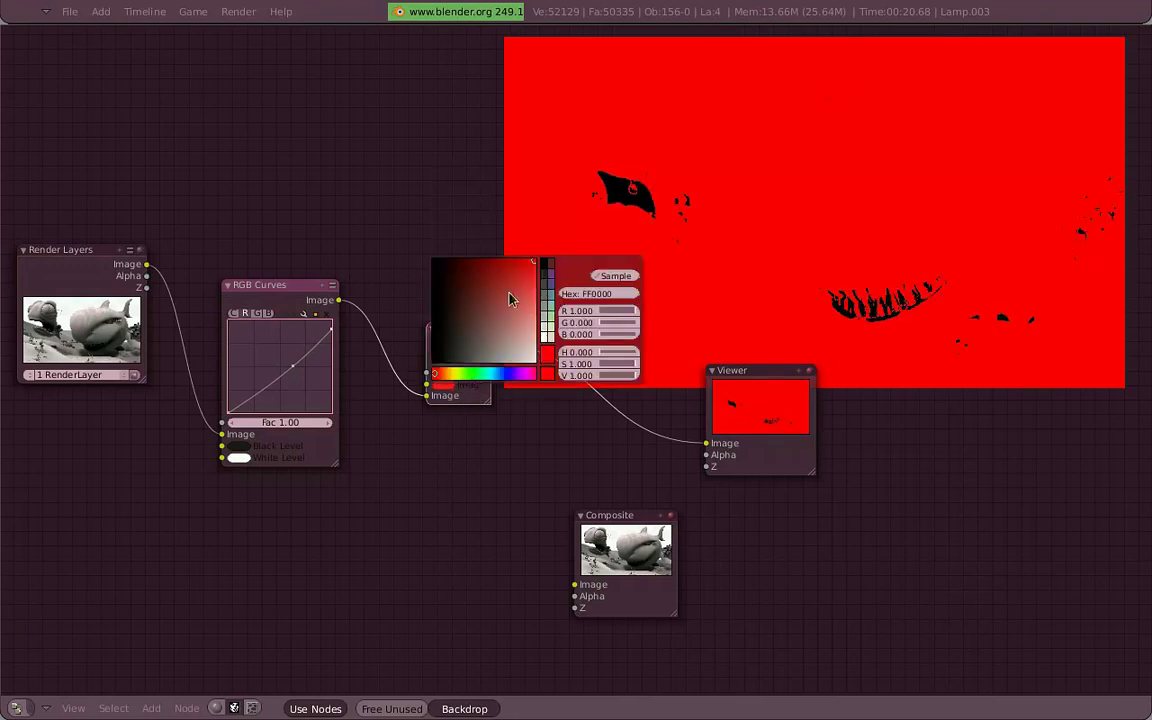
{"action": "left_click", "coordinate": [511, 298]}
{"action": "left_click", "coordinate": [442, 385]}
{"action": "left_click", "coordinate": [488, 272]}
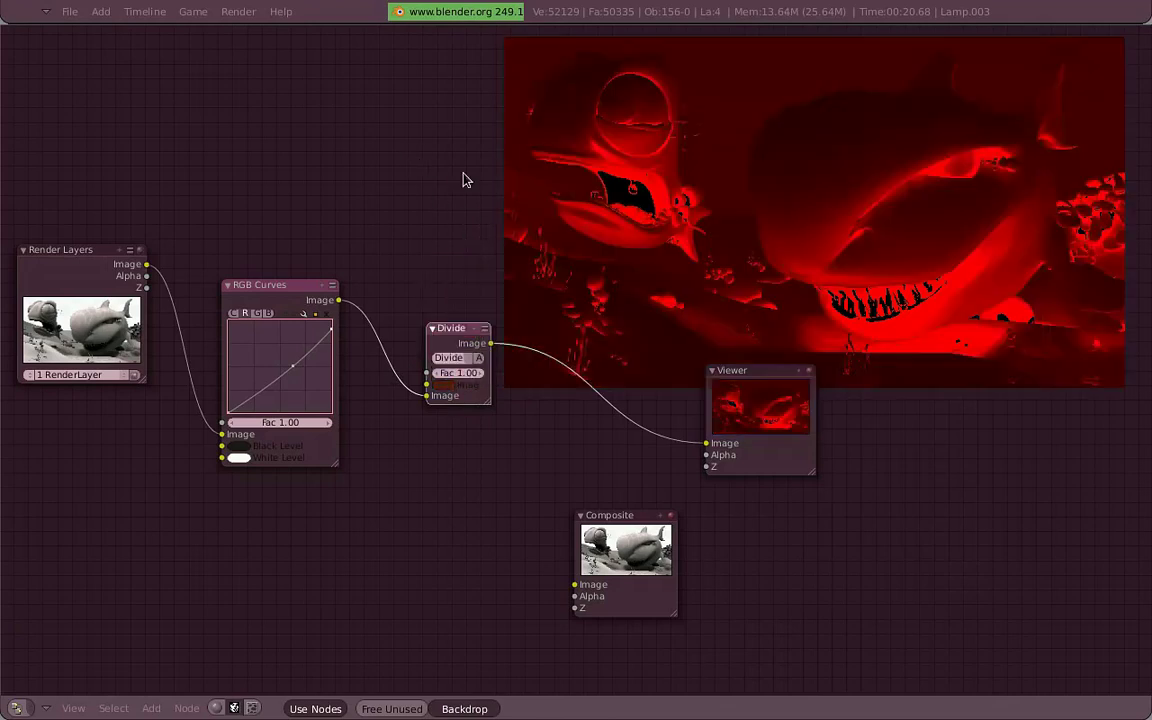
{"action": "left_click", "coordinate": [452, 357]}
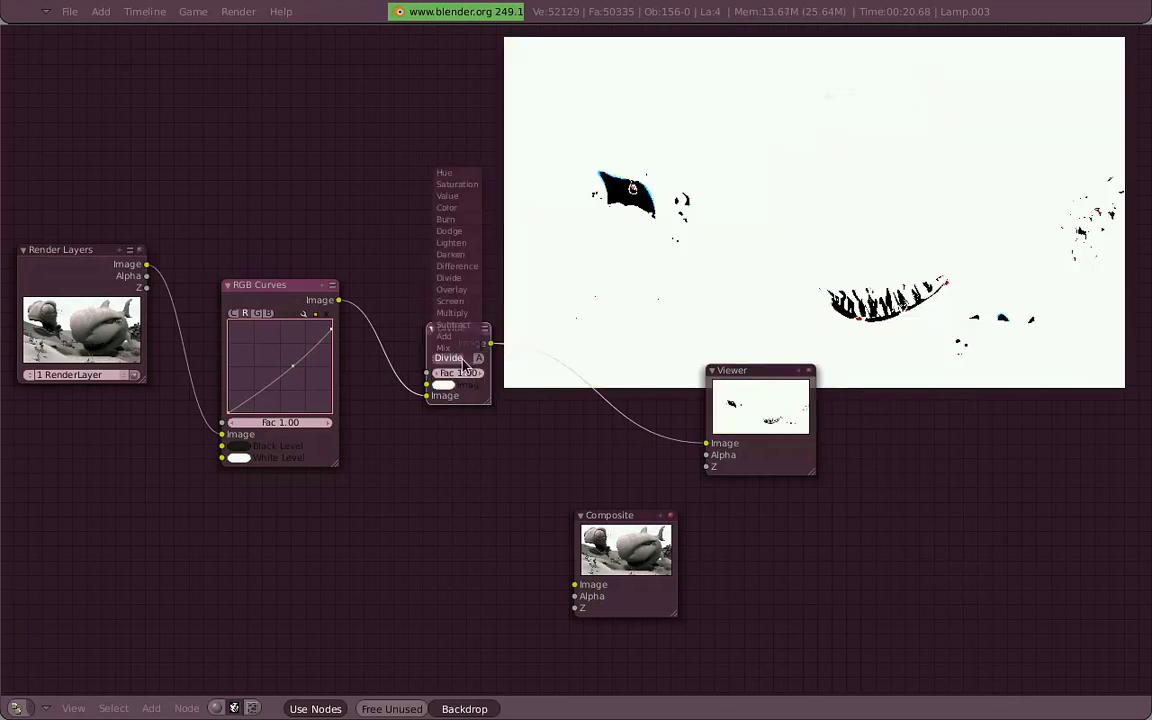
{"action": "left_click", "coordinate": [466, 356]}
- Add a Blur filter node fed by the Render Layers image, placed above the graph
{"action": "left_click_drag", "start_coordinate": [469, 346], "coordinate": [518, 347]}
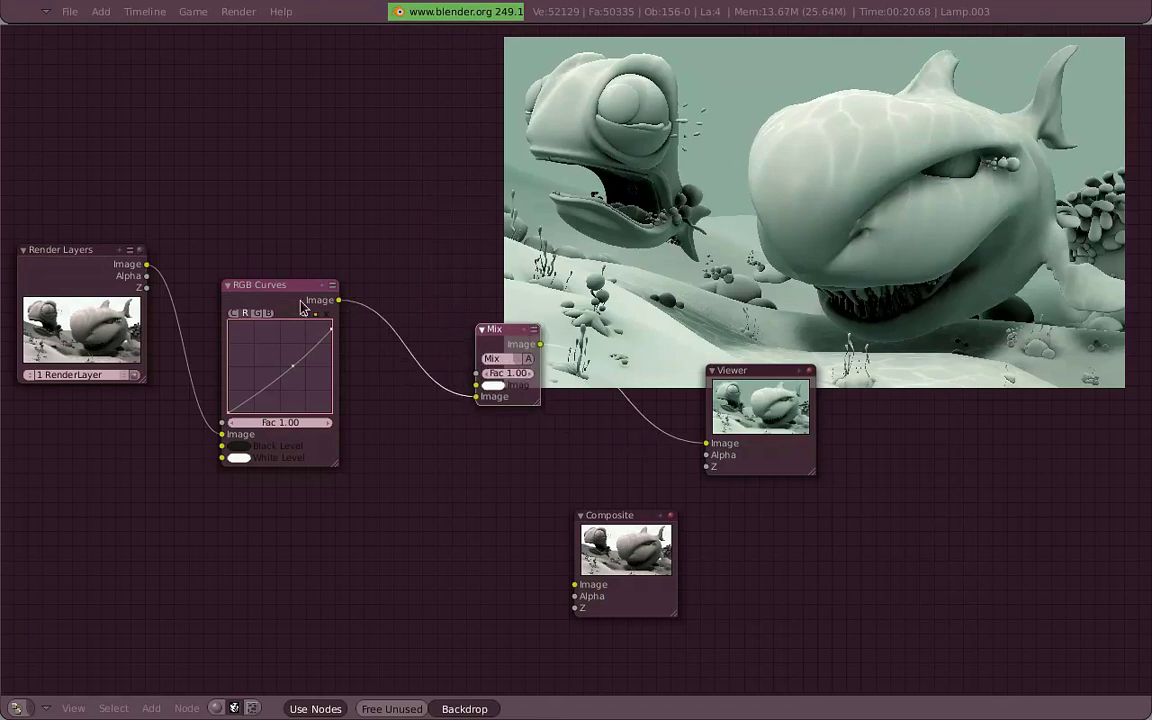
{"action": "left_click_drag", "start_coordinate": [306, 303], "coordinate": [354, 462]}
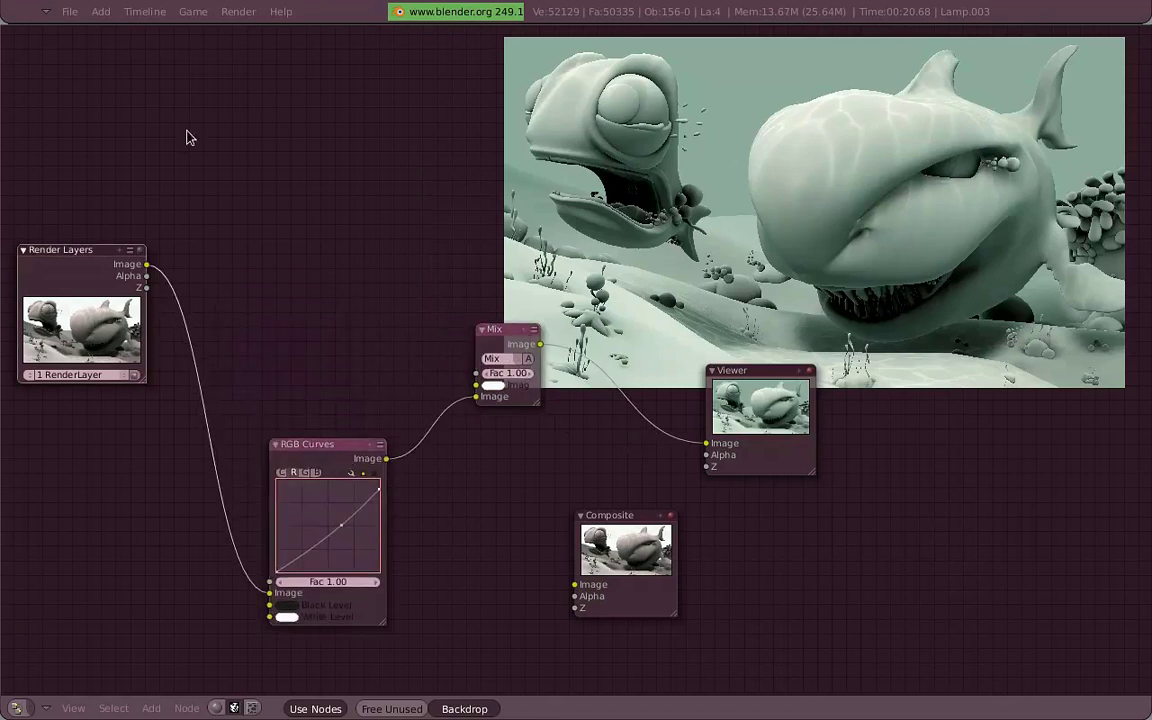
{"action": "key", "text": "shift+a"}
{"action": "left_click", "coordinate": [396, 211]}
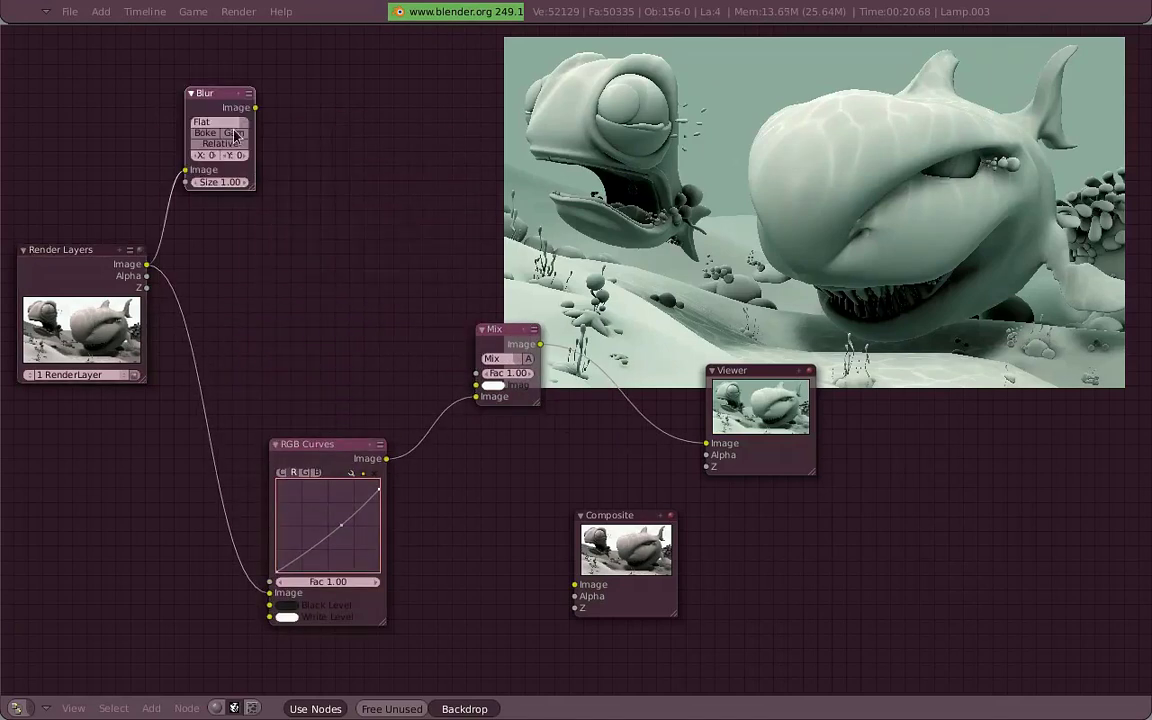
{"action": "left_click_drag", "start_coordinate": [234, 135], "coordinate": [351, 153]}
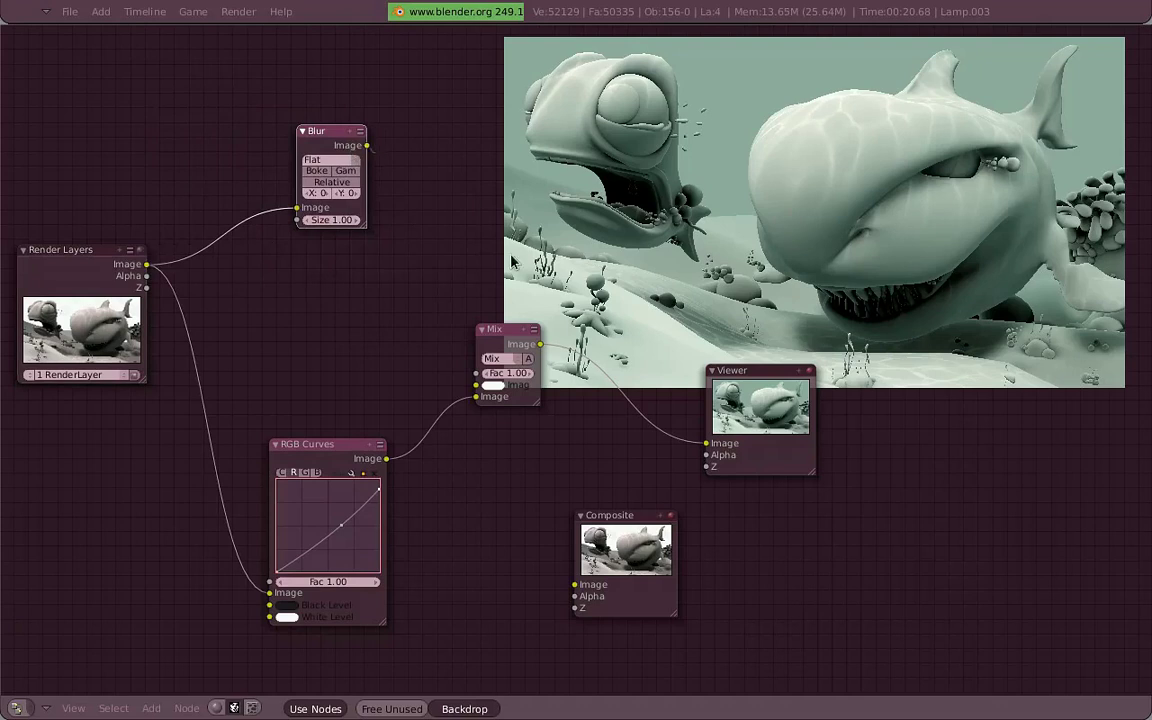
{"action": "left_click_drag", "start_coordinate": [512, 260], "coordinate": [706, 444]}
{"action": "left_click_drag", "start_coordinate": [655, 453], "coordinate": [706, 443]}
{"action": "middle_click_drag", "start_coordinate": [565, 337], "coordinate": [555, 411]}
{"action": "mouse_move", "coordinate": [325, 222]}
{"action": "left_mouse_down"}
{"action": "mouse_move", "coordinate": [316, 217]}
{"action": "mouse_move", "coordinate": [346, 207]}
{"action": "left_mouse_up"}
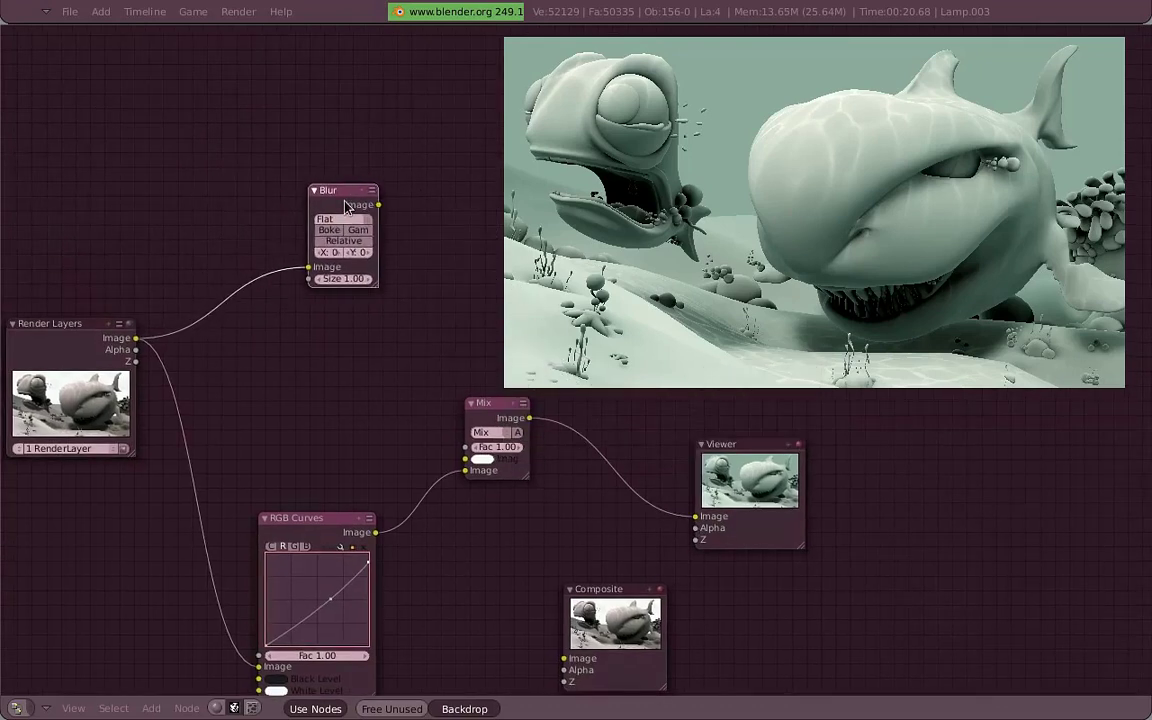
- Preview Blur, Mix, RGB Curves and Render Layers in the Viewer, ending on the Blur output
{"action": "left_click", "coordinate": [345, 207], "text": "ctrl+shift"}
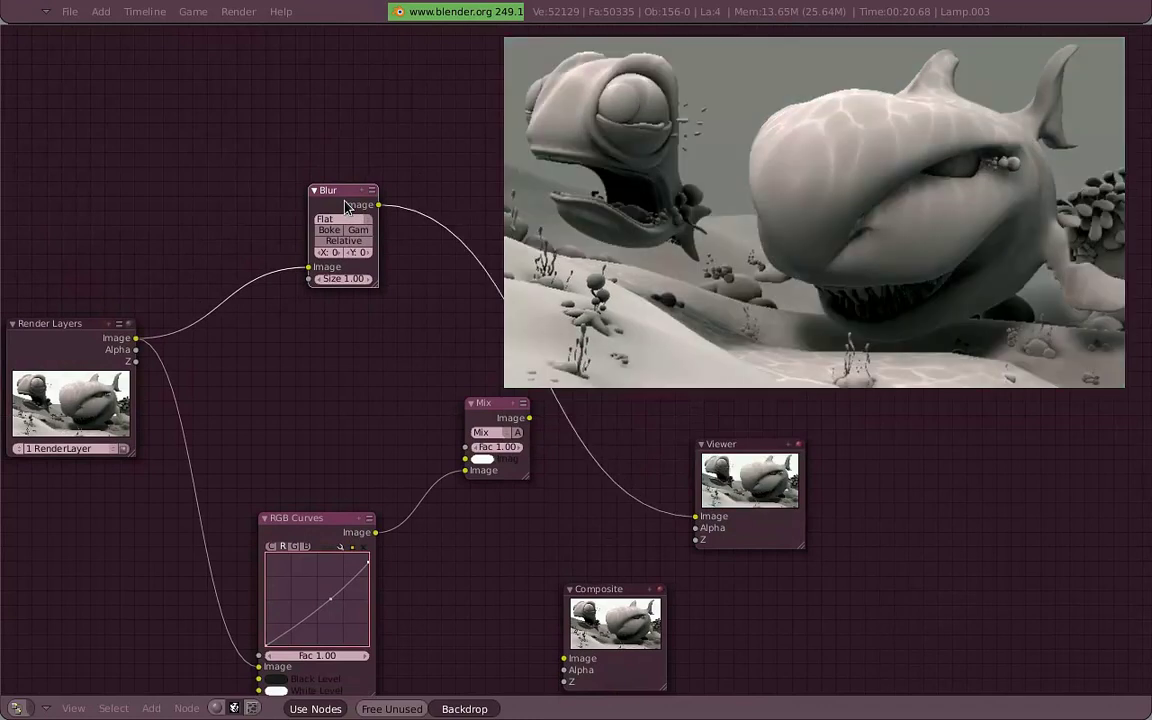
{"action": "left_click", "coordinate": [503, 420], "text": "ctrl+shift"}
{"action": "left_click", "coordinate": [300, 522], "text": "ctrl+shift"}
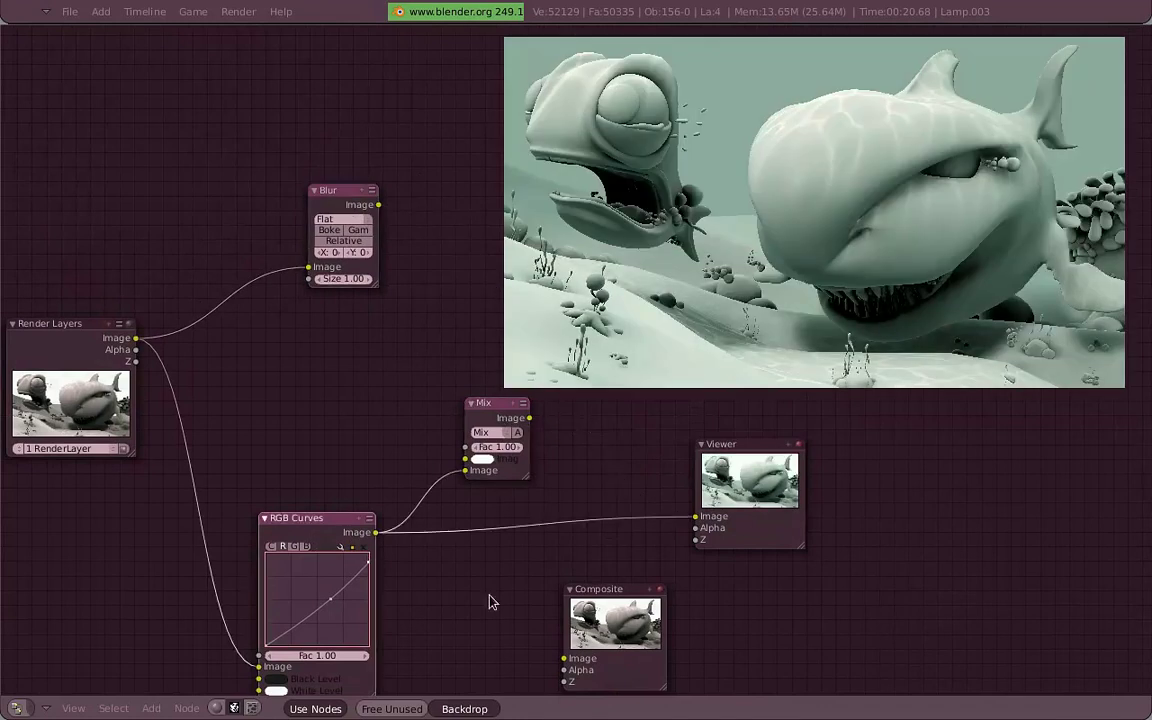
{"action": "left_click", "coordinate": [112, 342], "text": "ctrl+shift"}
{"action": "left_click", "coordinate": [314, 195], "text": "ctrl+shift"}
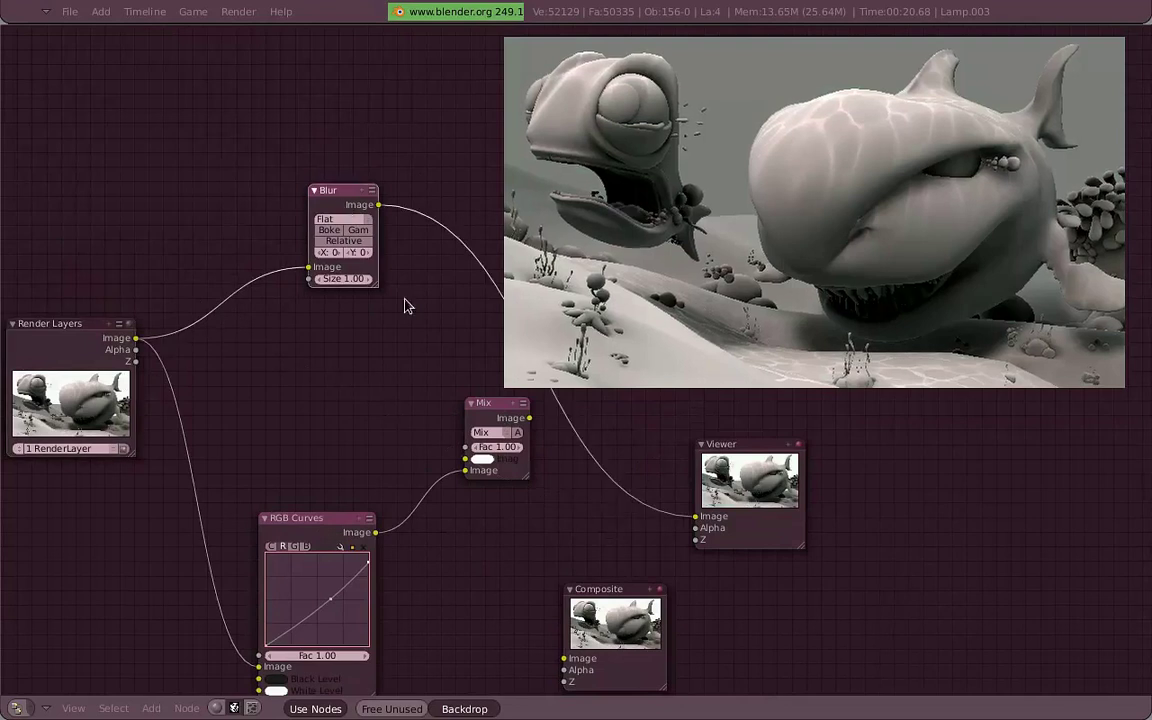
{"action": "left_click", "coordinate": [478, 410], "text": "ctrl+shift"}
{"action": "left_click", "coordinate": [300, 540], "text": "ctrl+shift"}
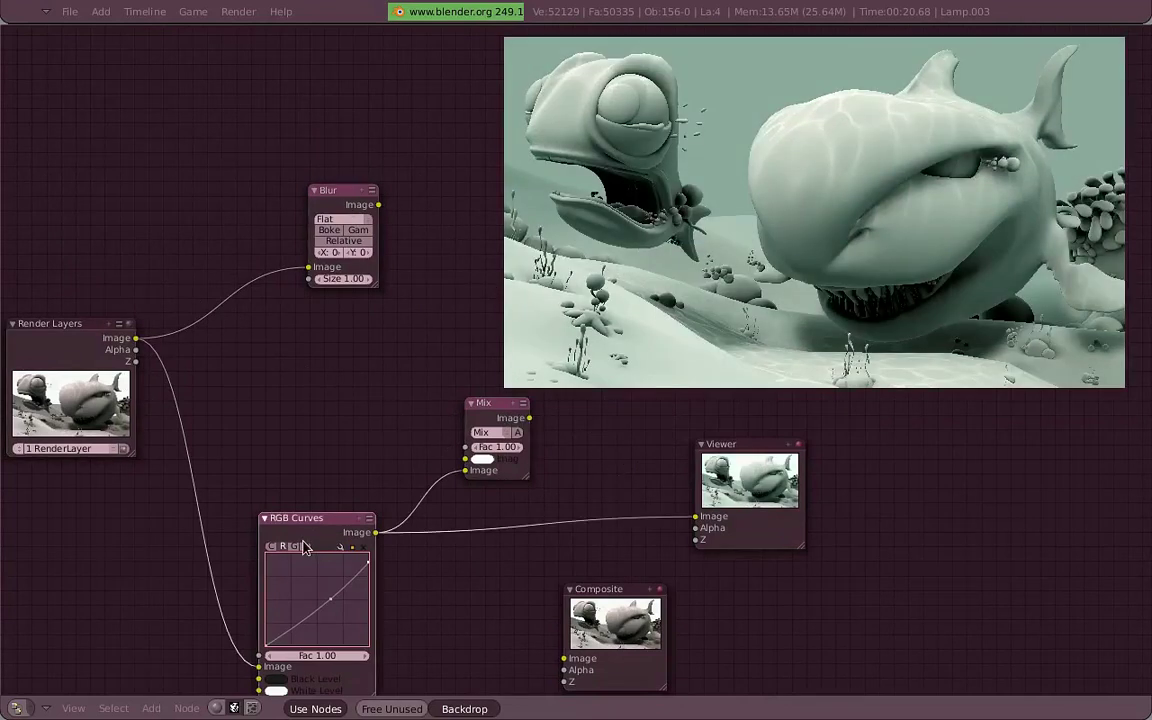
{"action": "left_click", "coordinate": [367, 222], "text": "ctrl+shift"}
{"action": "left_click", "coordinate": [335, 218]}
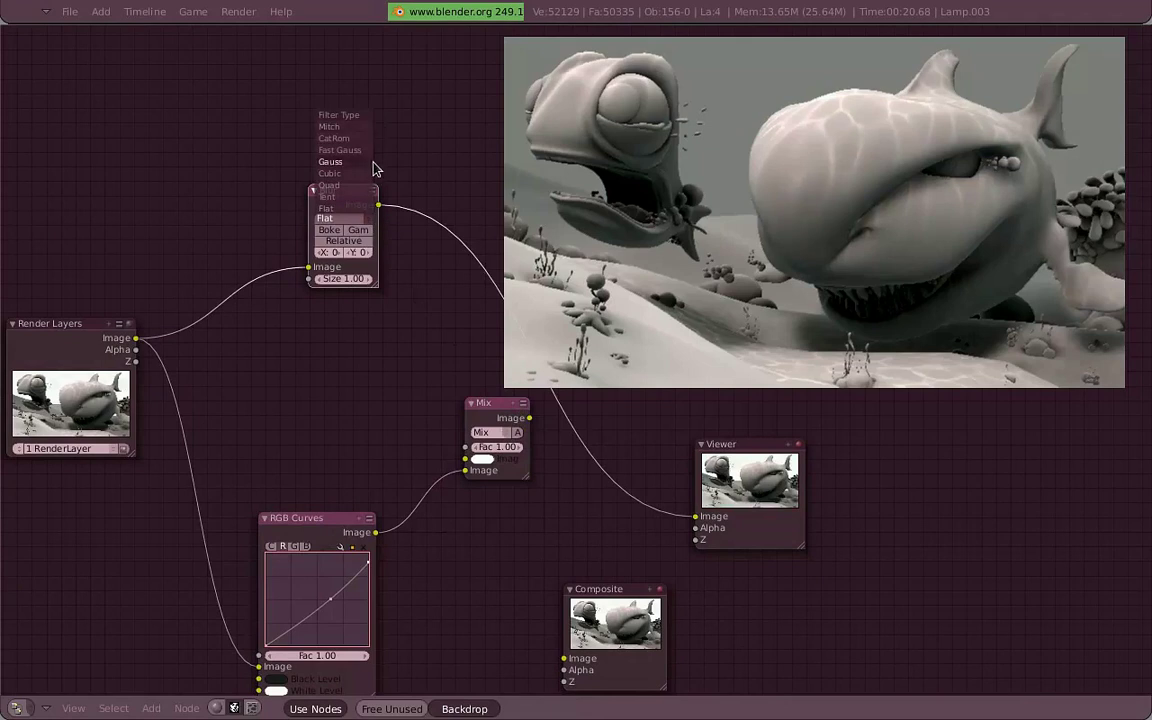
- Set the Blur node to Gauss with X 20 and Y 20, and show the Mix output again
{"action": "left_click", "coordinate": [369, 163]}
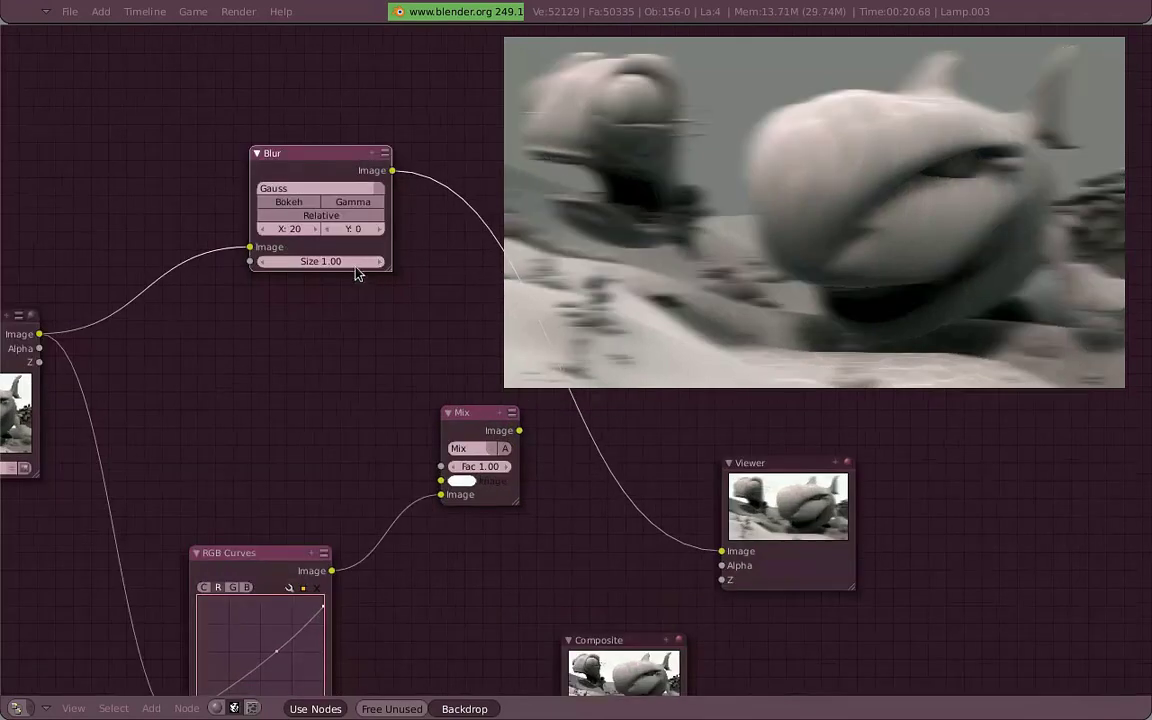
{"action": "scroll", "coordinate": [453, 241], "scroll_direction": "up", "scroll_amount": 2}
{"action": "left_click_drag", "start_coordinate": [453, 241], "coordinate": [417, 256]}
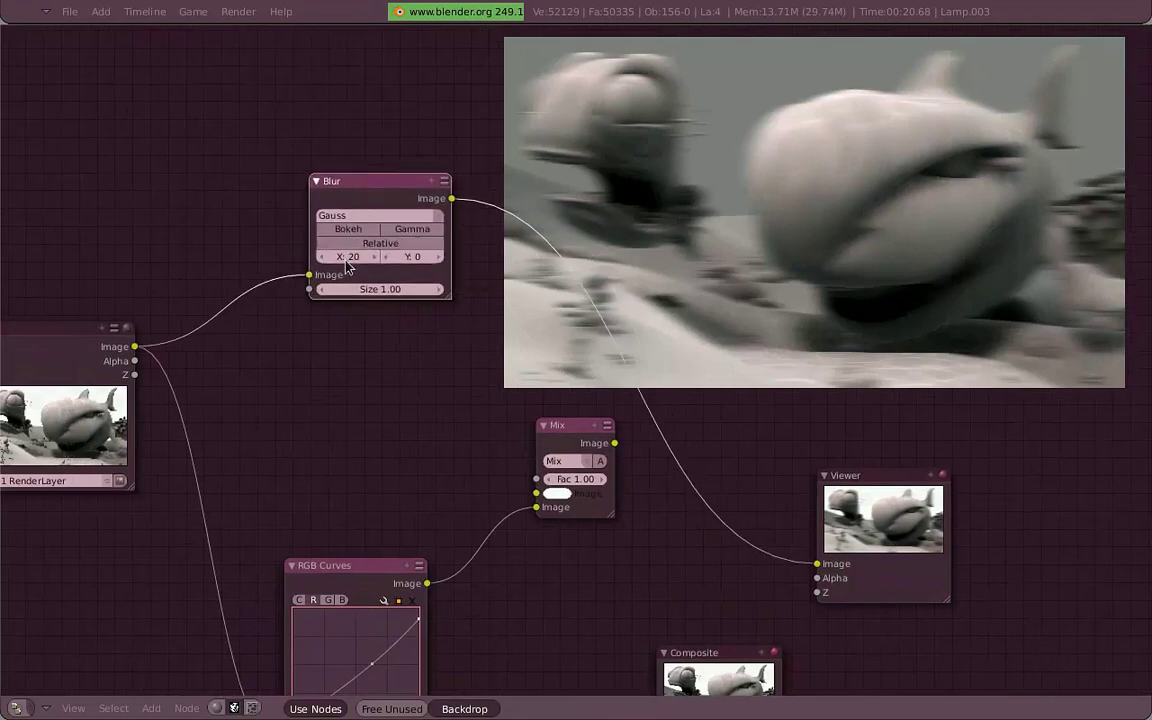
{"action": "mouse_move", "coordinate": [346, 263]}
{"action": "left_mouse_down"}
{"action": "mouse_move", "coordinate": [563, 268]}
{"action": "mouse_move", "coordinate": [264, 265]}
{"action": "left_mouse_up"}
{"action": "left_click_drag", "start_coordinate": [390, 258], "coordinate": [427, 265]}
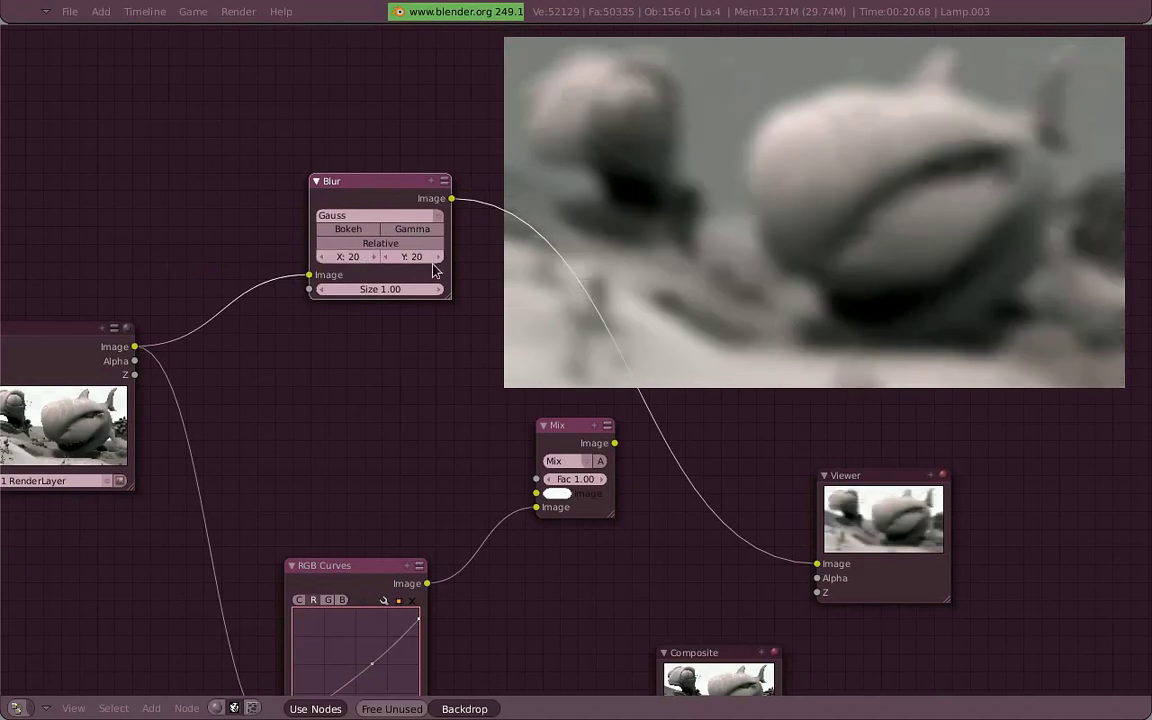
{"action": "left_click_drag", "start_coordinate": [20, 380], "coordinate": [67, 433]}
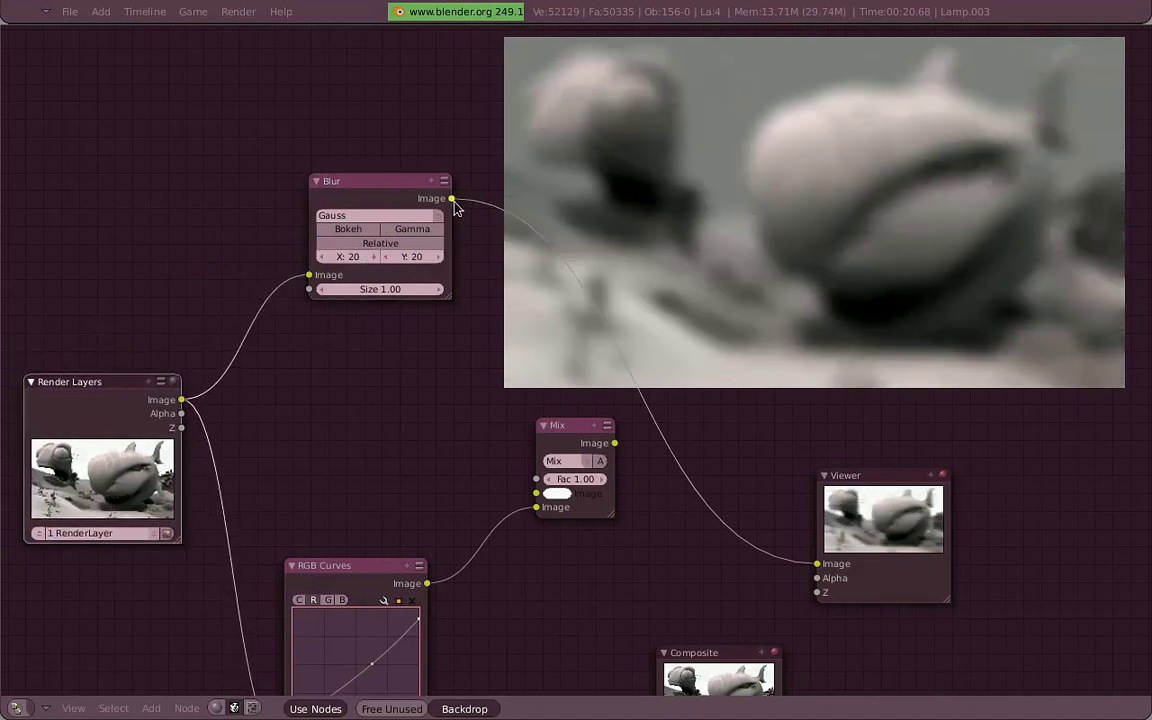
{"action": "left_click_drag", "start_coordinate": [431, 241], "coordinate": [395, 252]}
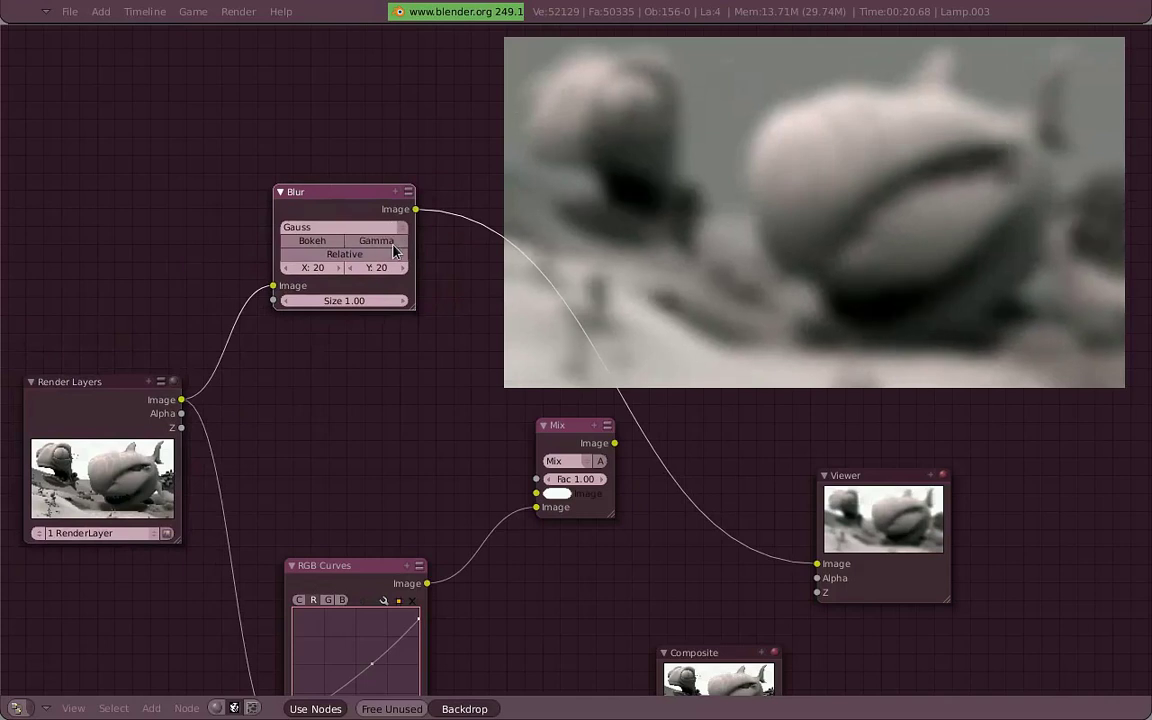
{"action": "left_click", "coordinate": [592, 452]}
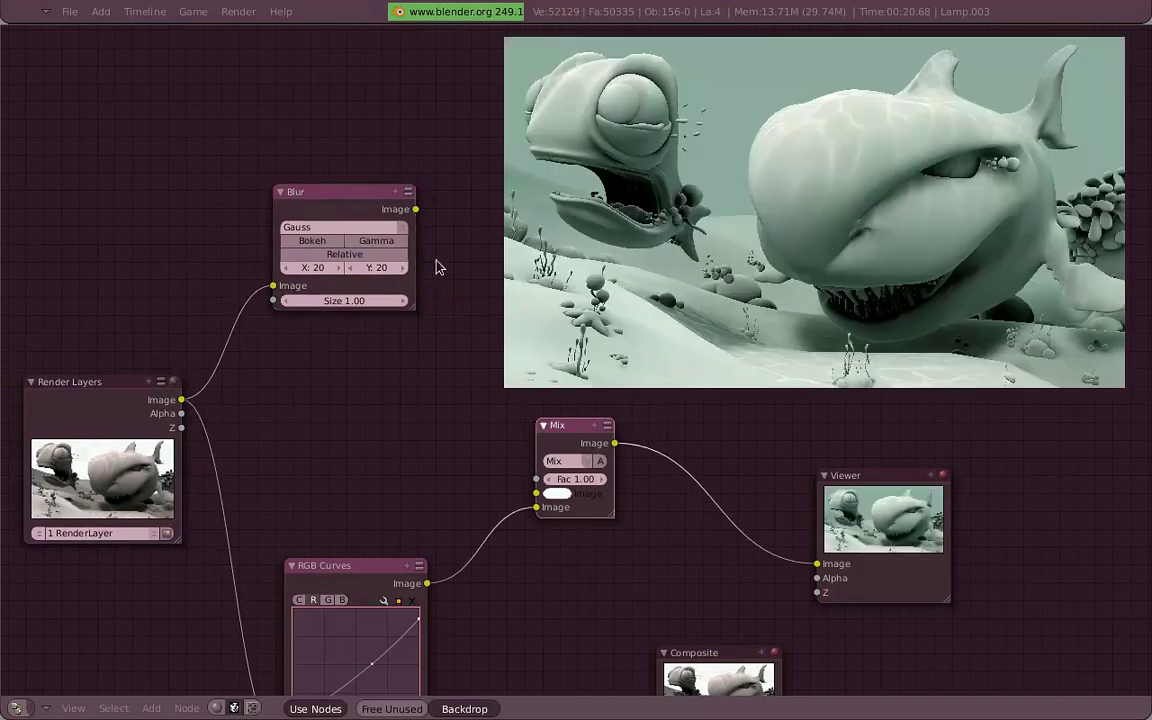
- Feed the Blur output into Mix's first Image, switch it to Screen, and set Fac to 1.83
{"action": "mouse_move", "coordinate": [415, 209]}
{"action": "left_mouse_down"}
{"action": "mouse_move", "coordinate": [537, 494]}
{"action": "mouse_move", "coordinate": [610, 486]}
{"action": "left_mouse_up"}
{"action": "left_click", "coordinate": [607, 485]}
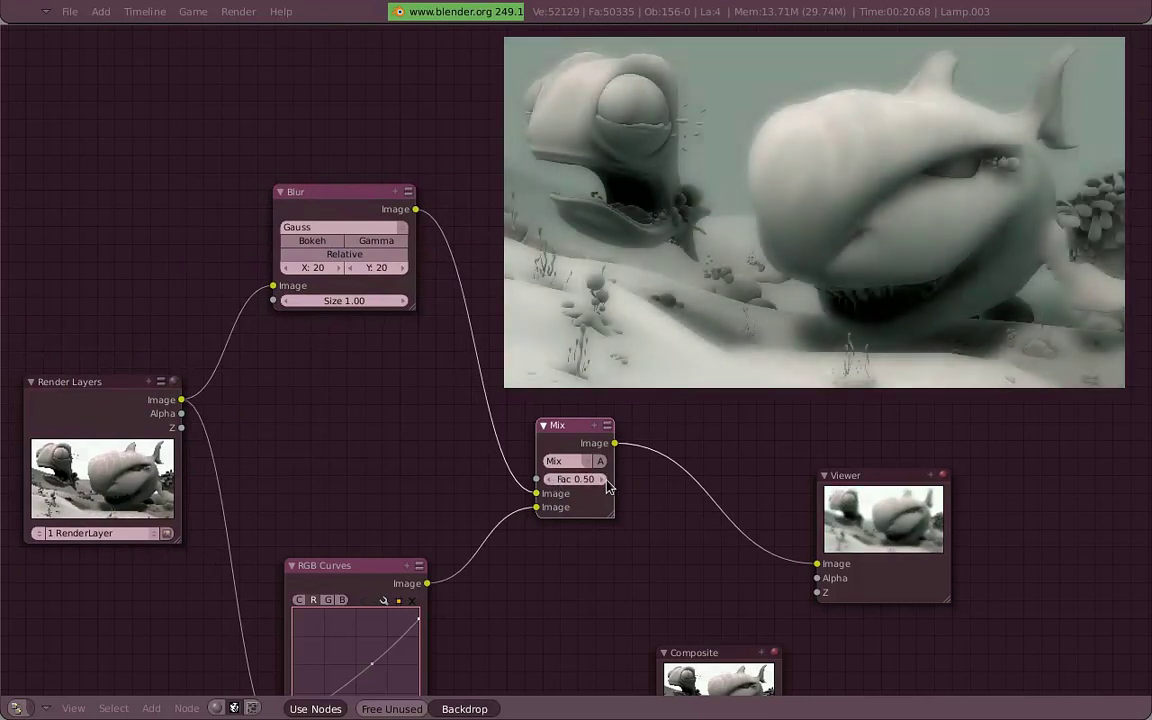
{"action": "scroll", "coordinate": [820, 215], "scroll_direction": "up", "scroll_amount": 2}
{"action": "scroll", "coordinate": [800, 215], "scroll_direction": "down", "scroll_amount": 2}
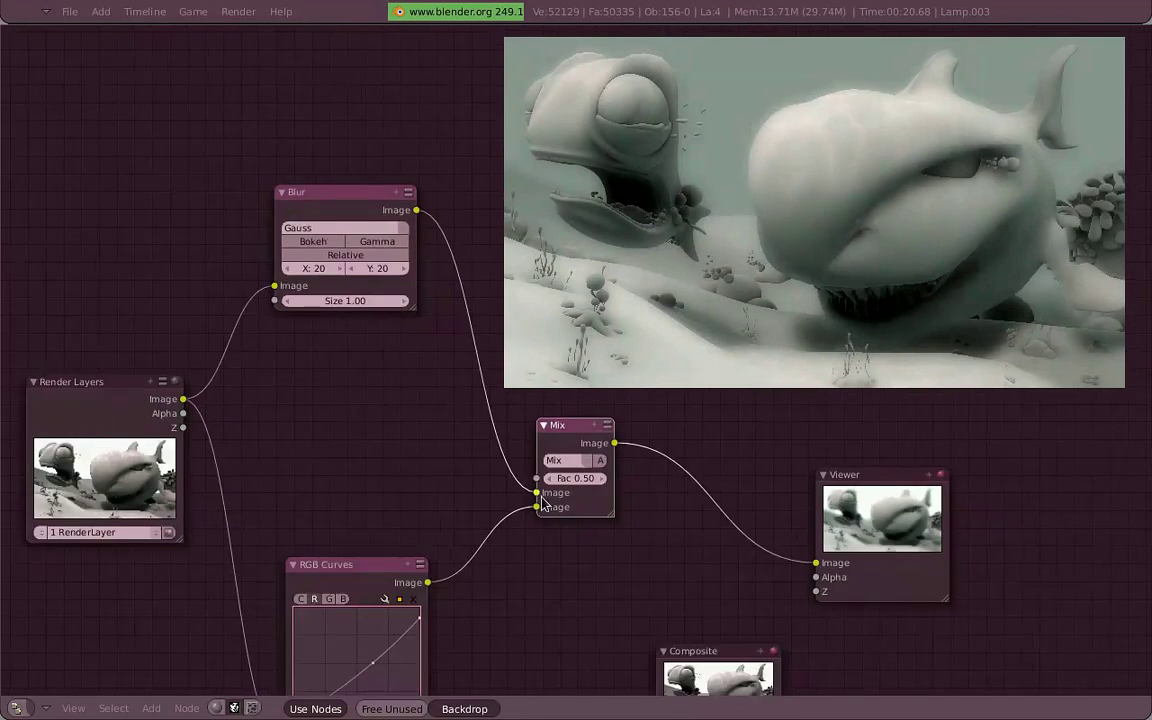
{"action": "left_click_drag", "start_coordinate": [543, 503], "coordinate": [545, 522]}
{"action": "left_click", "coordinate": [580, 470]}
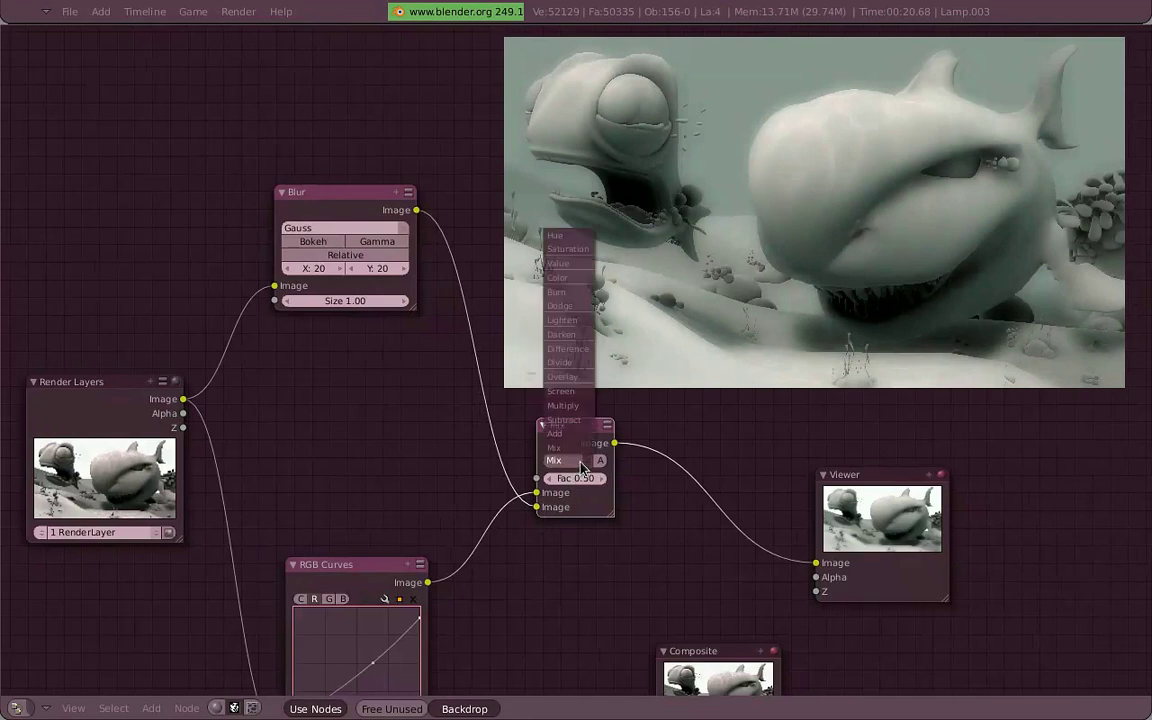
{"action": "left_click", "coordinate": [598, 401]}
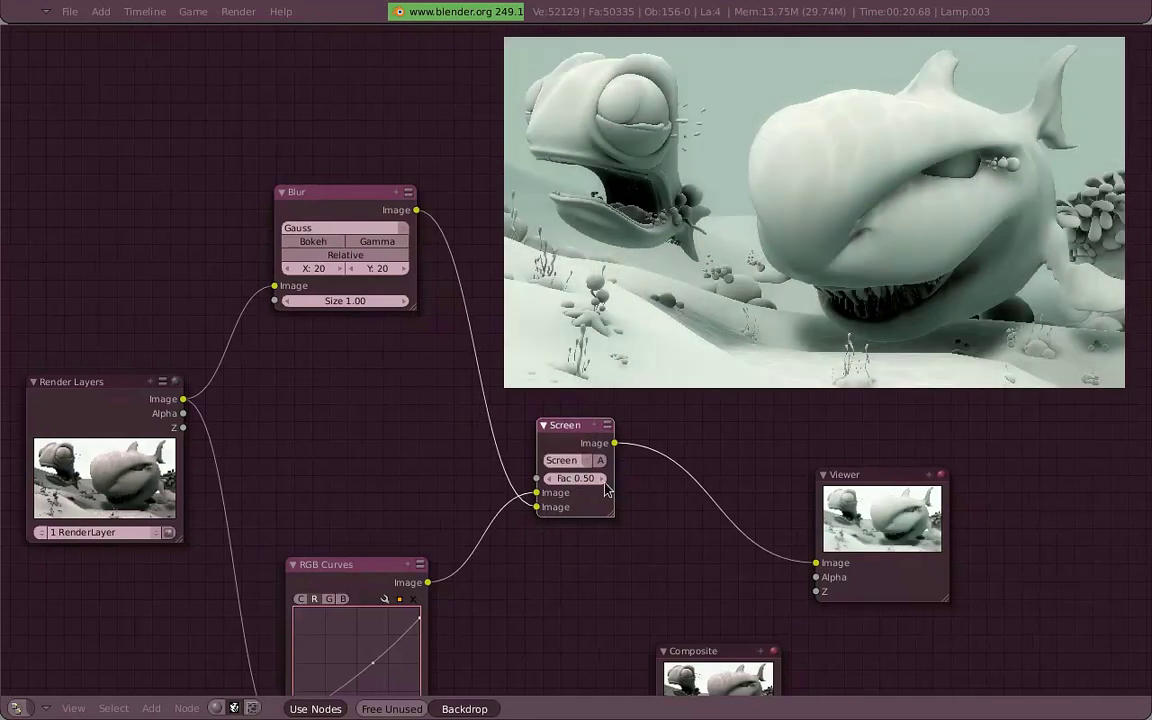
{"action": "left_click", "coordinate": [602, 481]}
{"action": "left_click", "coordinate": [602, 481]}
{"action": "left_click", "coordinate": [602, 481]}
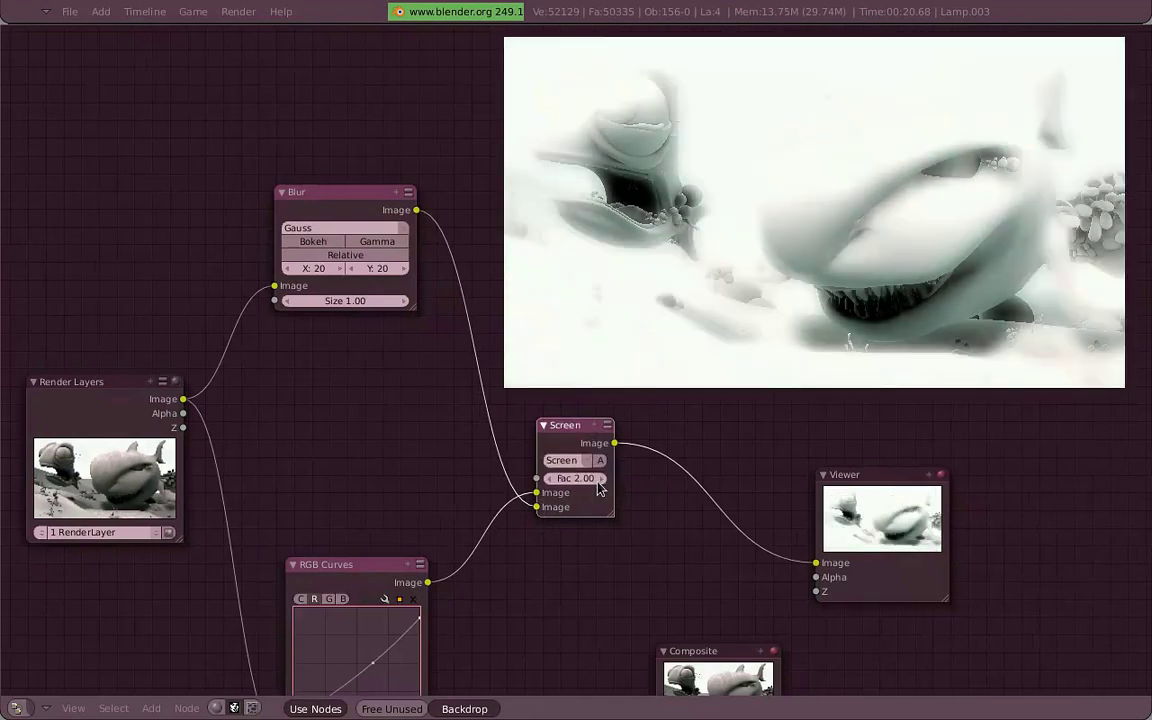
{"action": "mouse_move", "coordinate": [600, 488]}
{"action": "left_mouse_down"}
{"action": "mouse_move", "coordinate": [588, 488]}
{"action": "mouse_move", "coordinate": [650, 483]}
{"action": "left_mouse_up"}
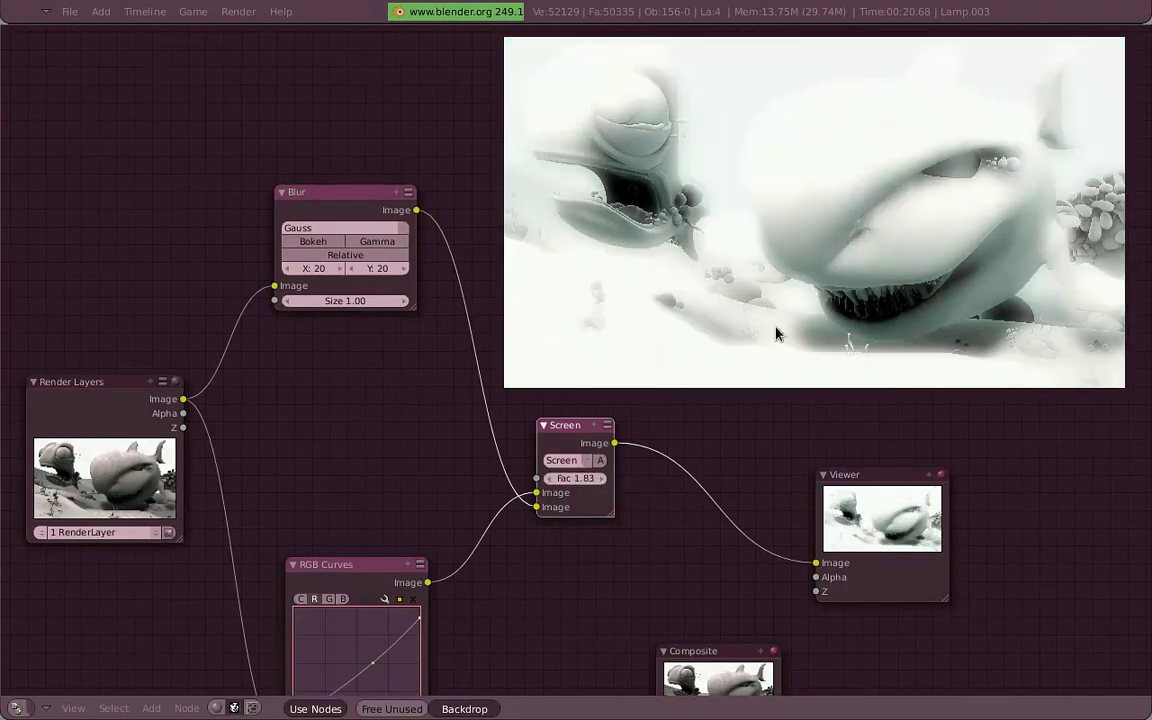
- Rearrange the Screen, Viewer, Blur, Render Layers and RGB Curves nodes into a cleaner layout
{"action": "left_click_drag", "start_coordinate": [590, 443], "coordinate": [735, 445]}
{"action": "left_click_drag", "start_coordinate": [967, 517], "coordinate": [1112, 515]}
{"action": "left_click_drag", "start_coordinate": [362, 196], "coordinate": [522, 341]}
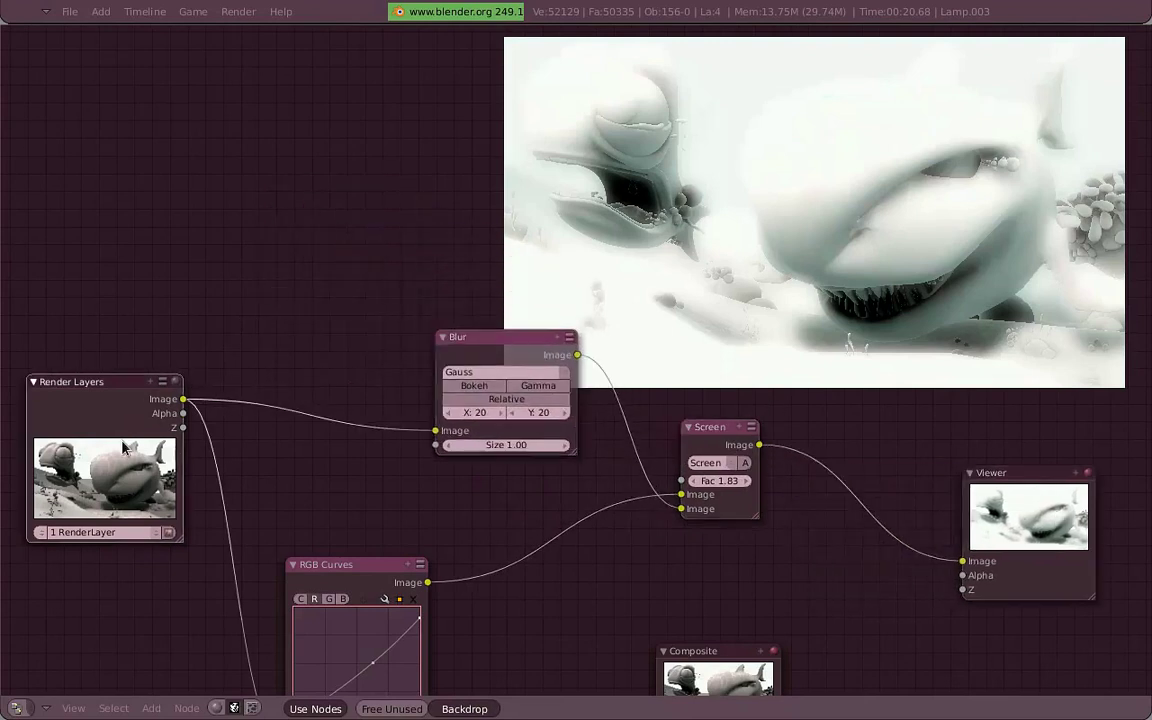
{"action": "left_click_drag", "start_coordinate": [123, 447], "coordinate": [98, 430]}
{"action": "left_click_drag", "start_coordinate": [365, 578], "coordinate": [511, 564]}
{"action": "middle_click_drag", "start_coordinate": [527, 553], "coordinate": [558, 496]}
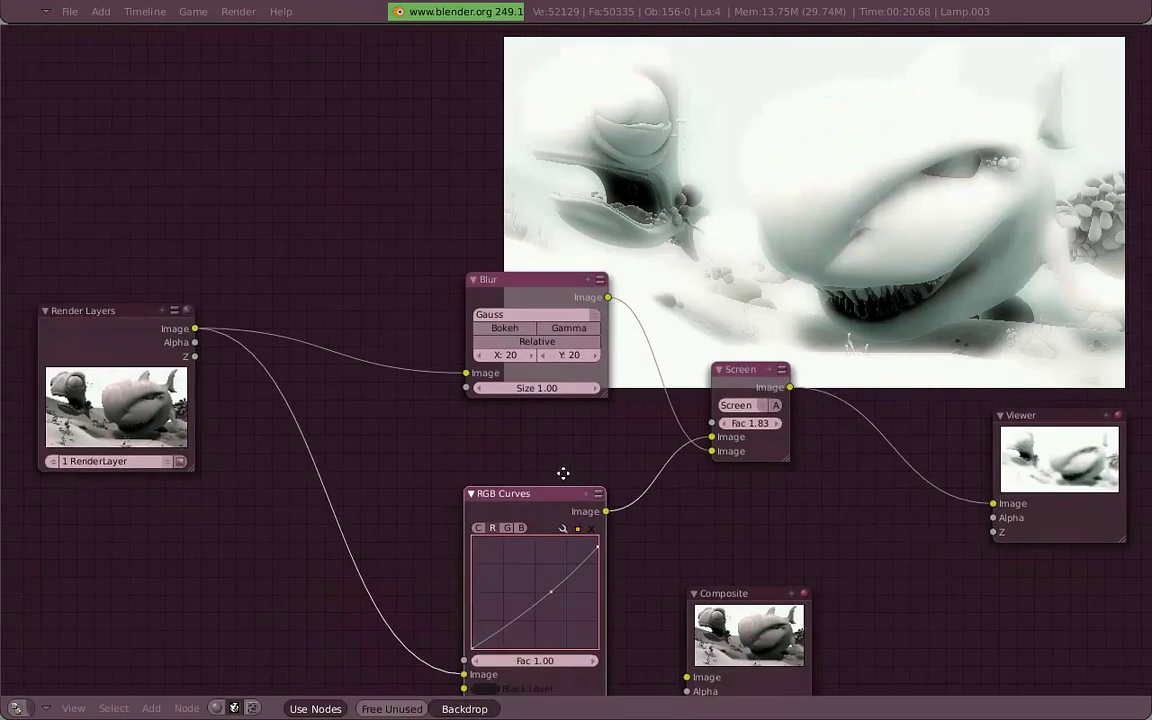
- Add a second RGB Curves node above Render Layers and feed its output into Blur
{"action": "left_click_drag", "start_coordinate": [131, 400], "coordinate": [113, 398]}
{"action": "key", "text": "space"}
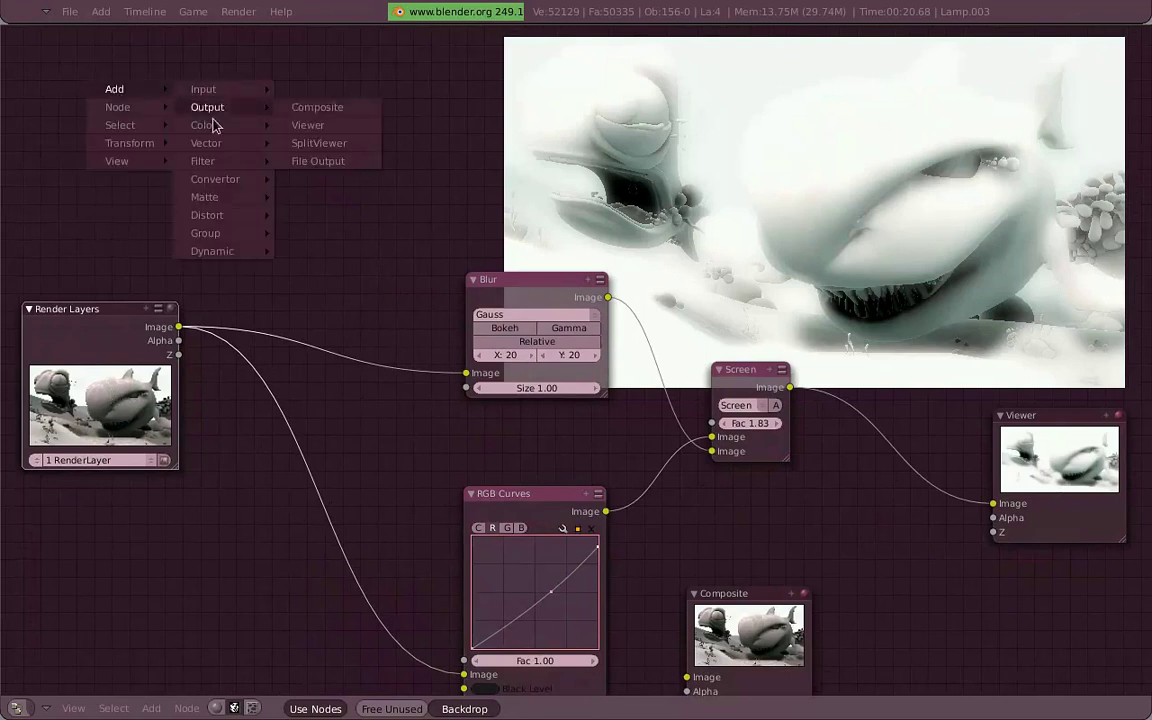
{"action": "left_click", "coordinate": [391, 135]}
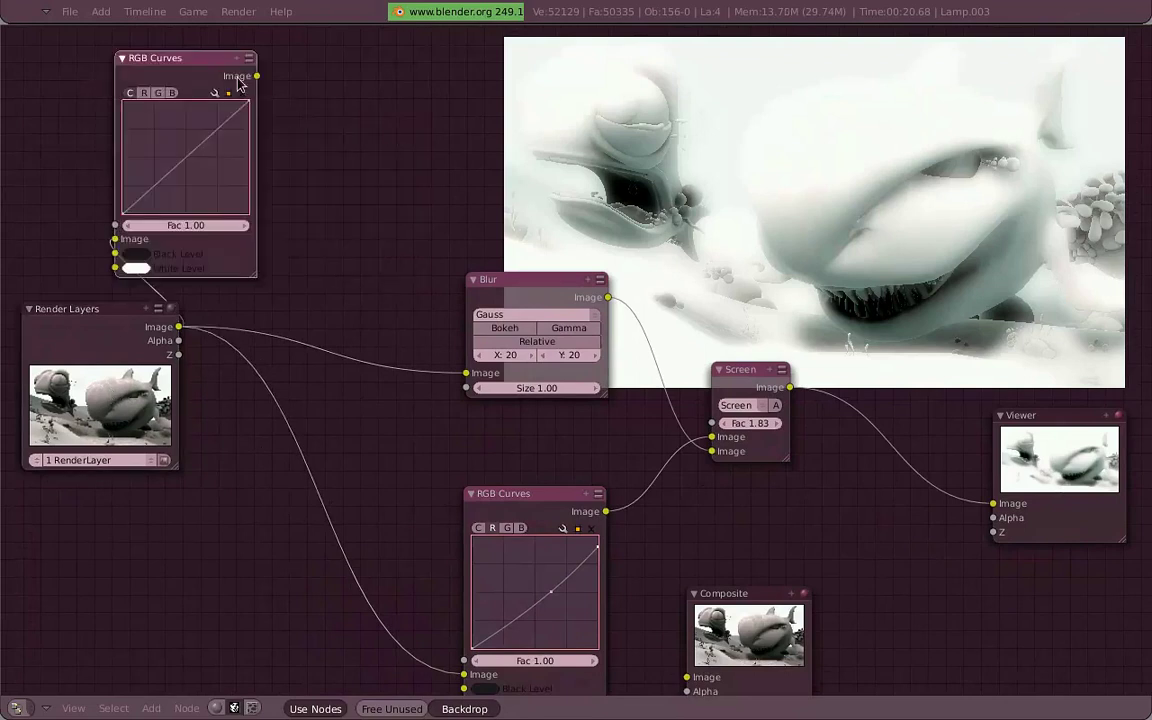
{"action": "left_click", "coordinate": [332, 80]}
{"action": "left_click_drag", "start_coordinate": [400, 194], "coordinate": [474, 382]}
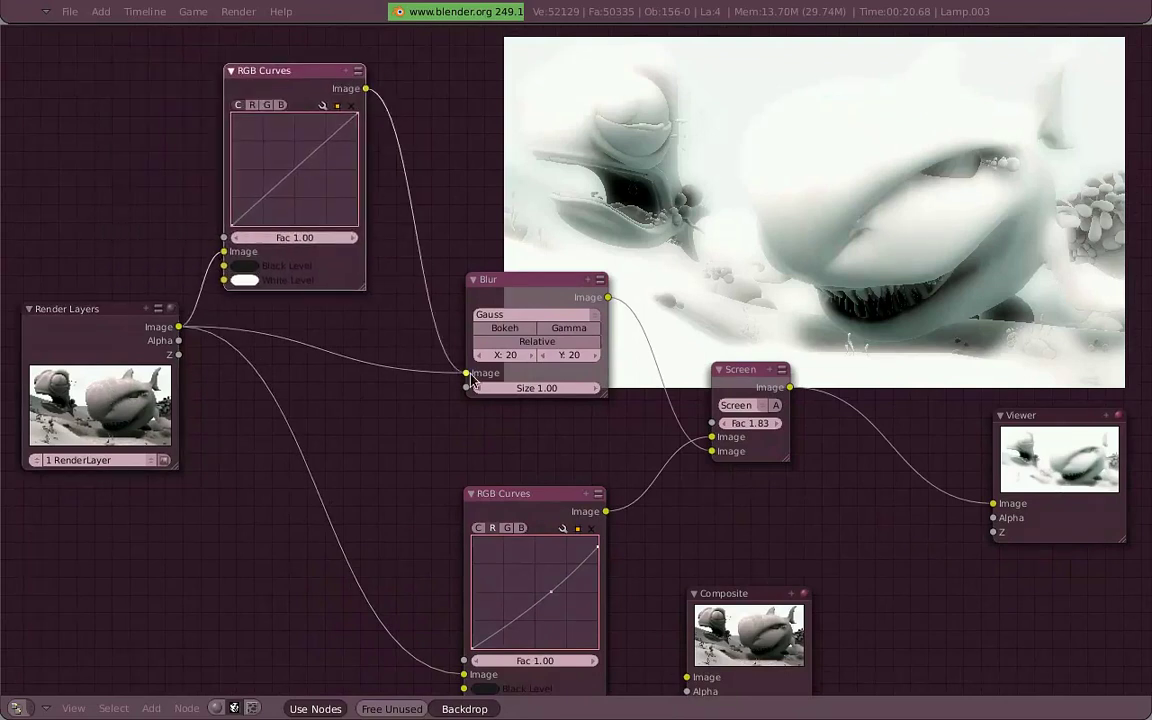
- Lower the blue and combined C curves on the new node, and link Blur into Screen
{"action": "left_click", "coordinate": [280, 105]}
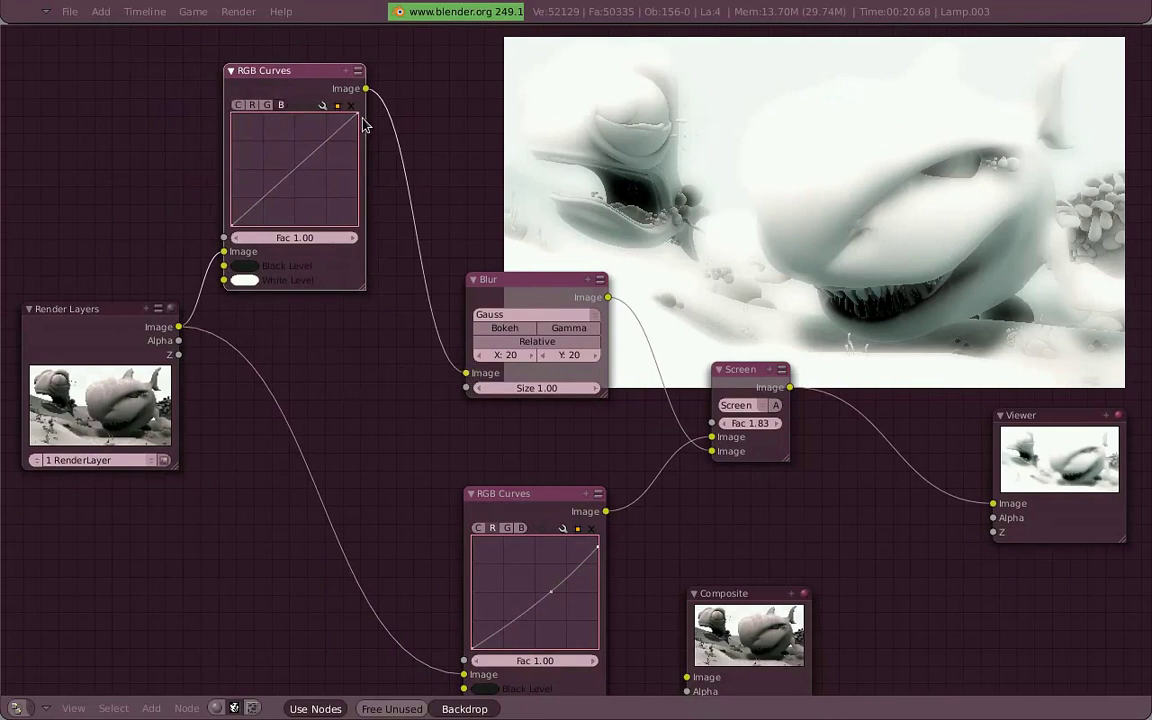
{"action": "mouse_move", "coordinate": [357, 115]}
{"action": "left_mouse_down"}
{"action": "mouse_move", "coordinate": [362, 180]}
{"action": "mouse_move", "coordinate": [358, 112]}
{"action": "left_mouse_up"}
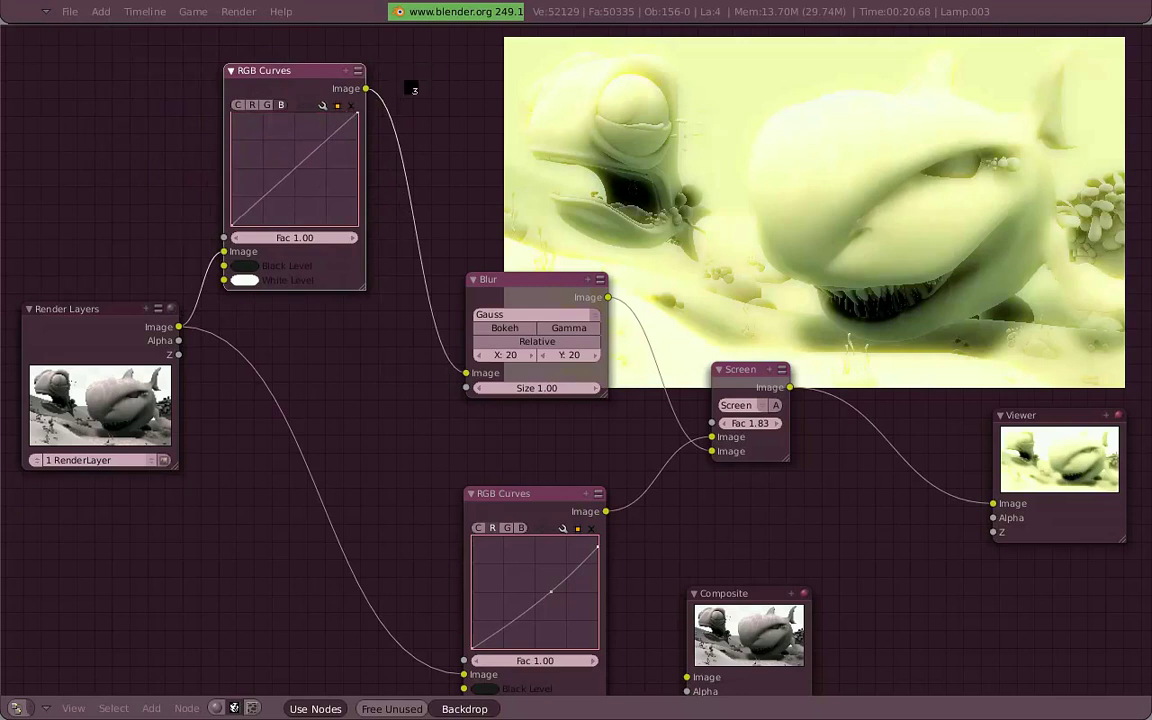
{"action": "left_click", "coordinate": [238, 105]}
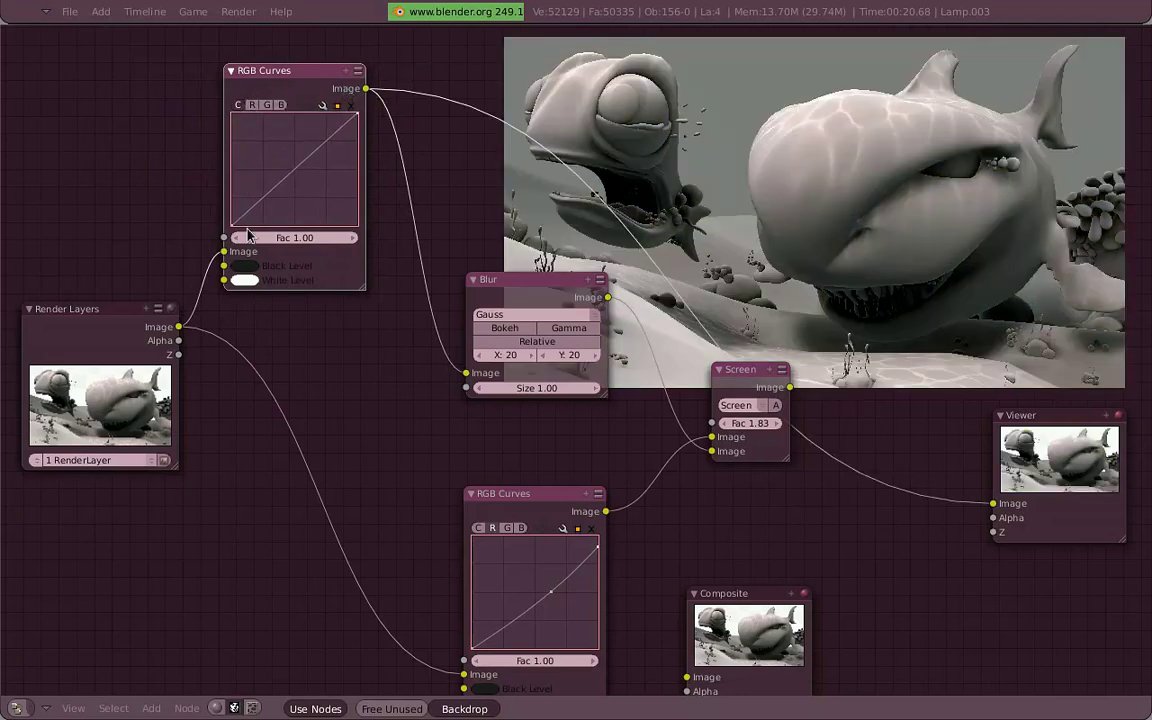
{"action": "left_click_drag", "start_coordinate": [231, 224], "coordinate": [290, 223]}
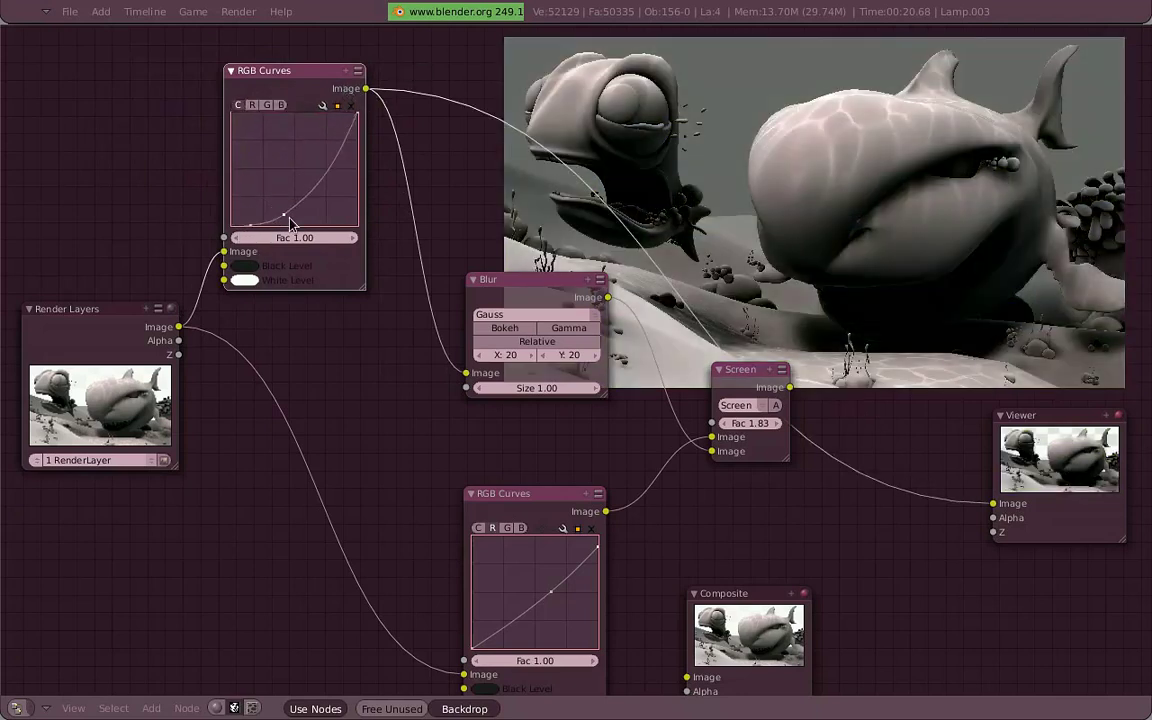
{"action": "left_click_drag", "start_coordinate": [607, 297], "coordinate": [711, 437]}
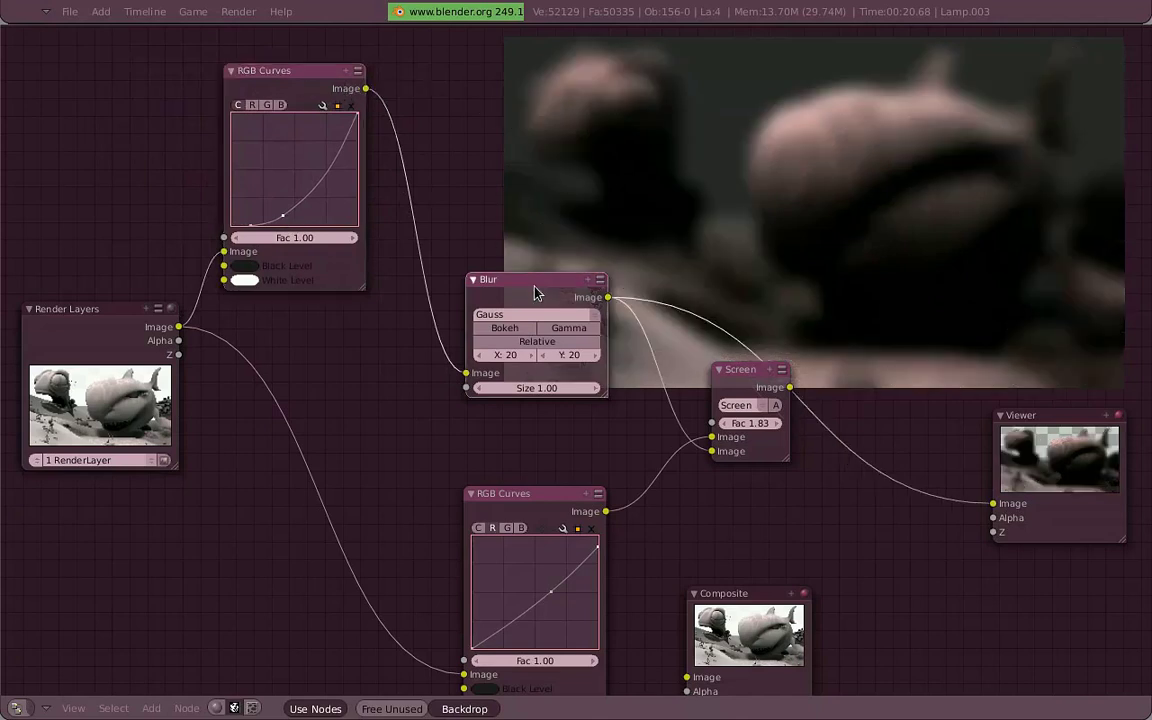
{"action": "left_click_drag", "start_coordinate": [607, 297], "coordinate": [748, 393]}
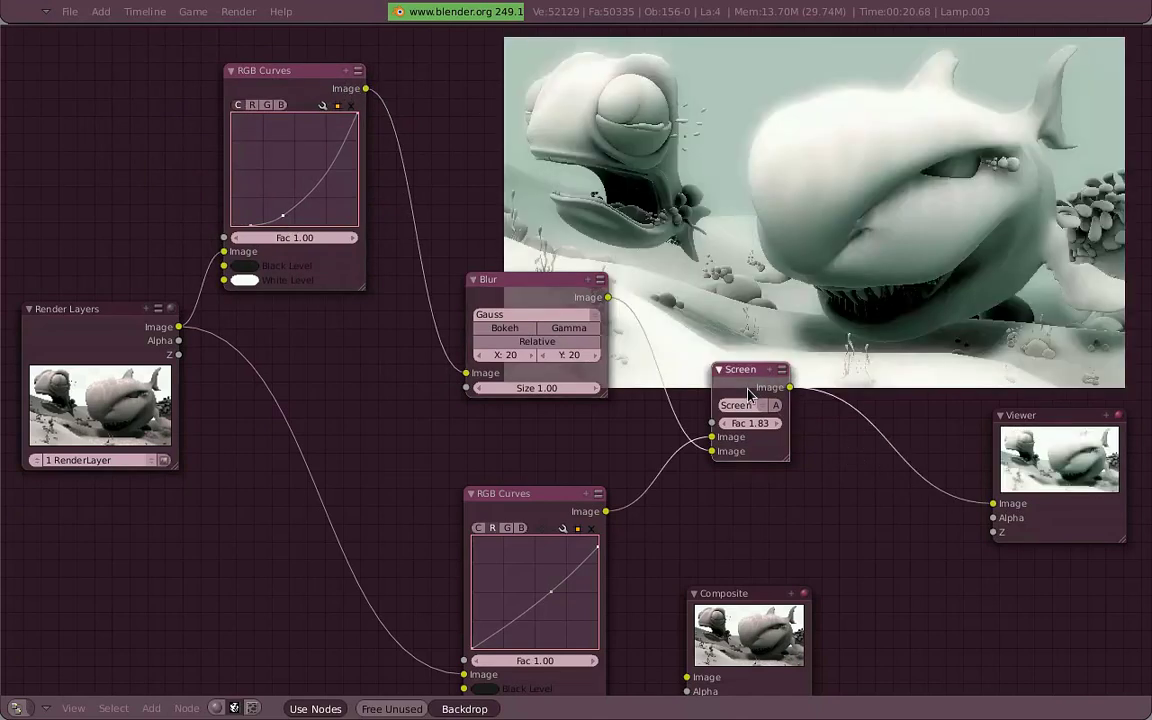
{"action": "mouse_move", "coordinate": [326, 229]}
{"action": "left_mouse_down"}
{"action": "mouse_move", "coordinate": [314, 227]}
{"action": "mouse_move", "coordinate": [334, 213]}
{"action": "mouse_move", "coordinate": [320, 211]}
{"action": "left_mouse_up"}
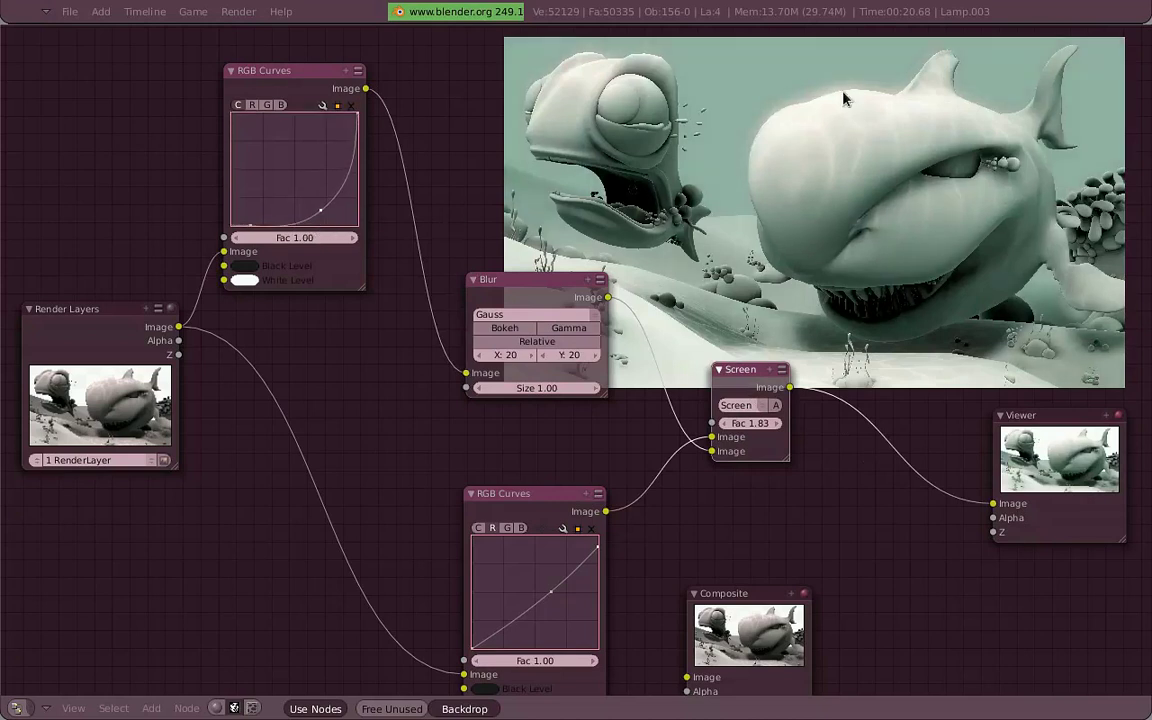
- Preview the top curves, blurred image and Screen mix in the Viewer
{"action": "middle_click_drag", "start_coordinate": [906, 90], "coordinate": [854, 140]}
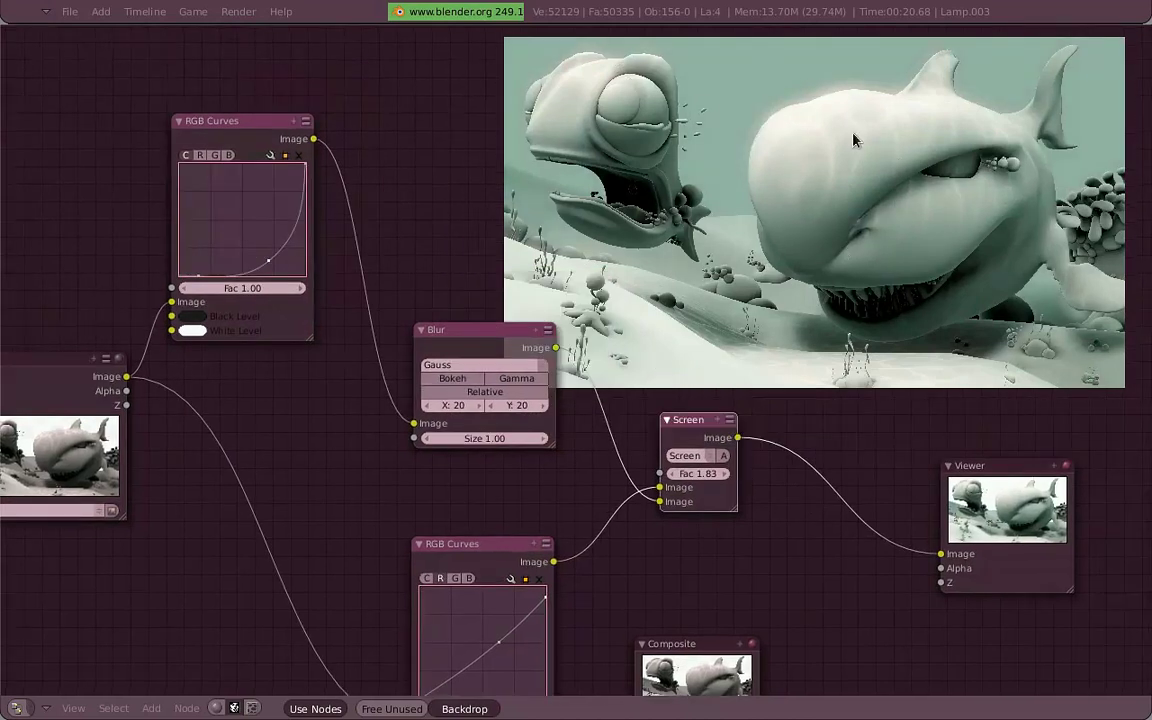
{"action": "left_click", "coordinate": [298, 139], "text": "ctrl+shift"}
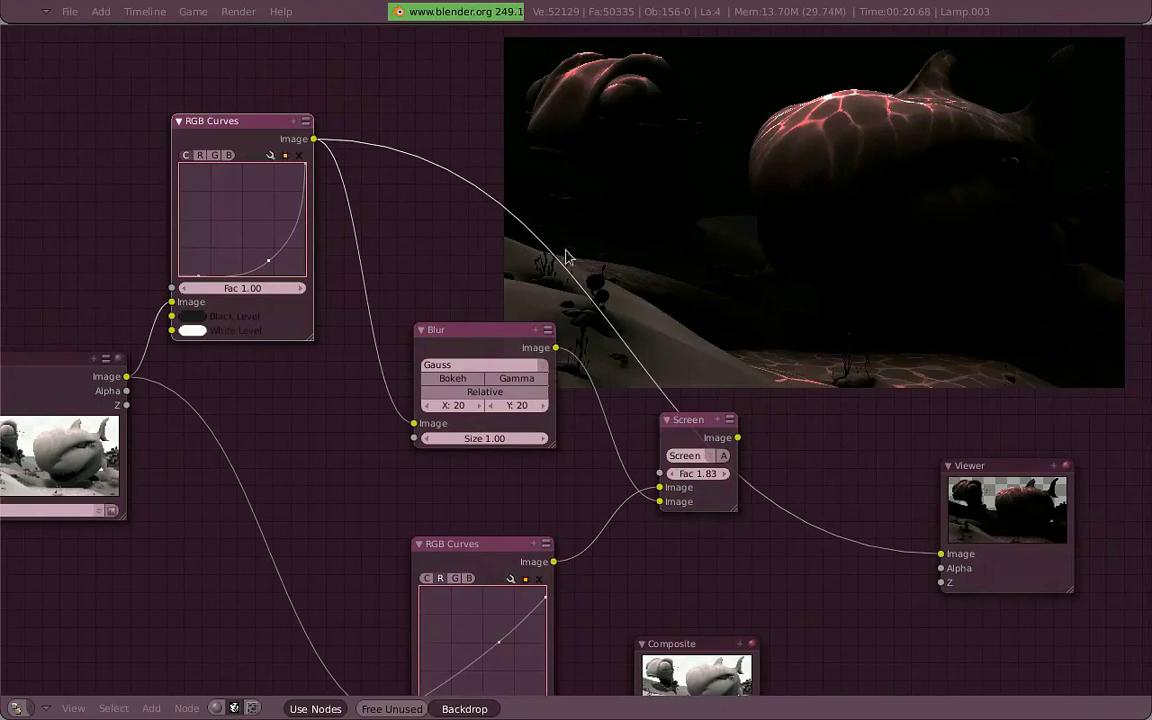
{"action": "left_click", "coordinate": [503, 350], "text": "ctrl+shift"}
{"action": "left_click", "coordinate": [658, 444], "text": "ctrl+shift"}
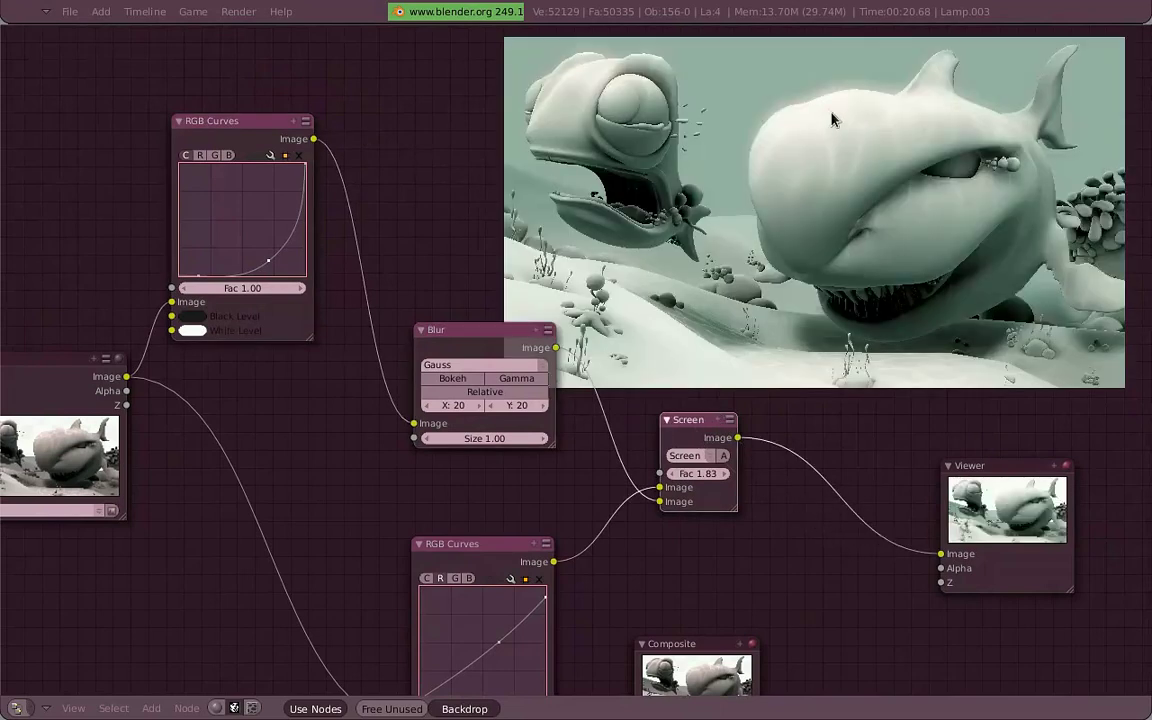
{"action": "left_click", "coordinate": [222, 133], "text": "ctrl+shift"}
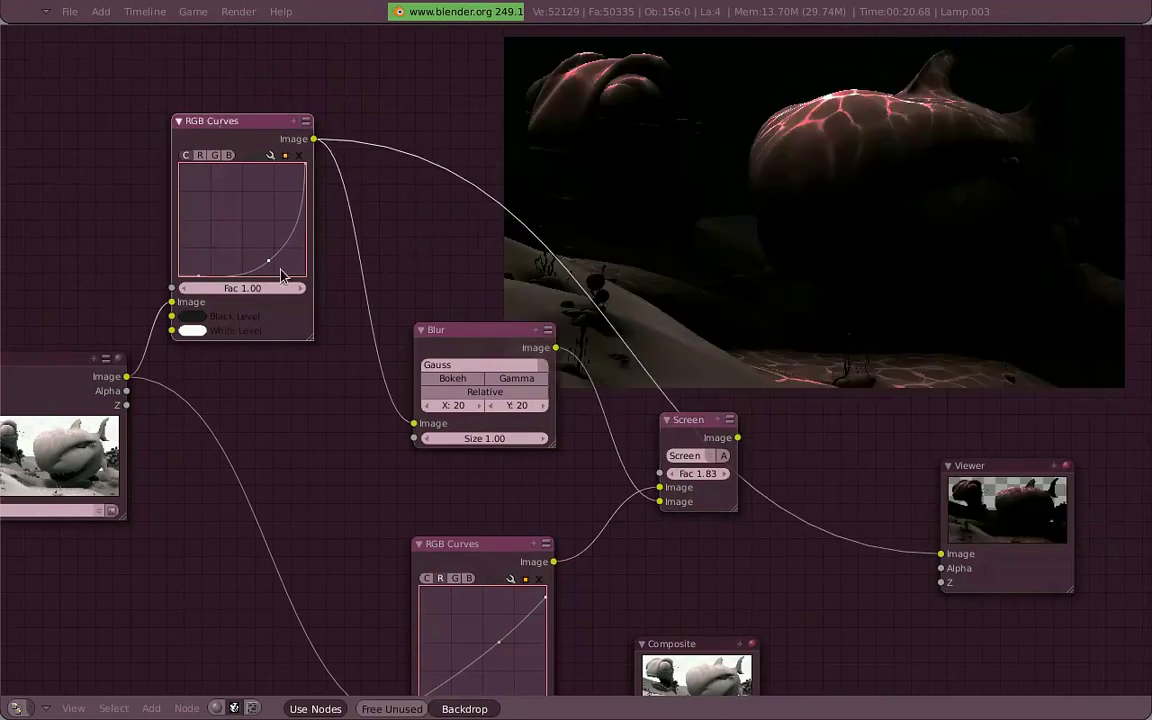
- Raise the top C curve, steepen its start, and set the Screen Fac to 1.00
{"action": "mouse_move", "coordinate": [268, 260]}
{"action": "left_mouse_down"}
{"action": "mouse_move", "coordinate": [226, 202]}
{"action": "mouse_move", "coordinate": [240, 298]}
{"action": "left_mouse_up"}
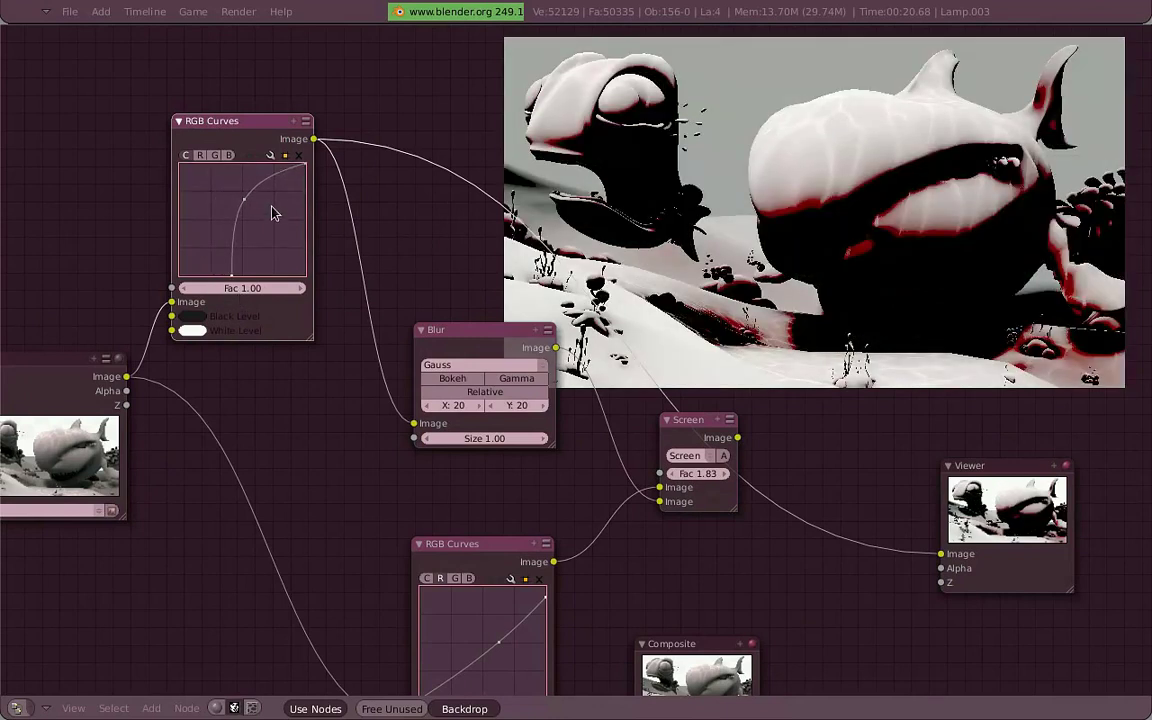
{"action": "left_click", "coordinate": [478, 377], "text": "ctrl+shift"}
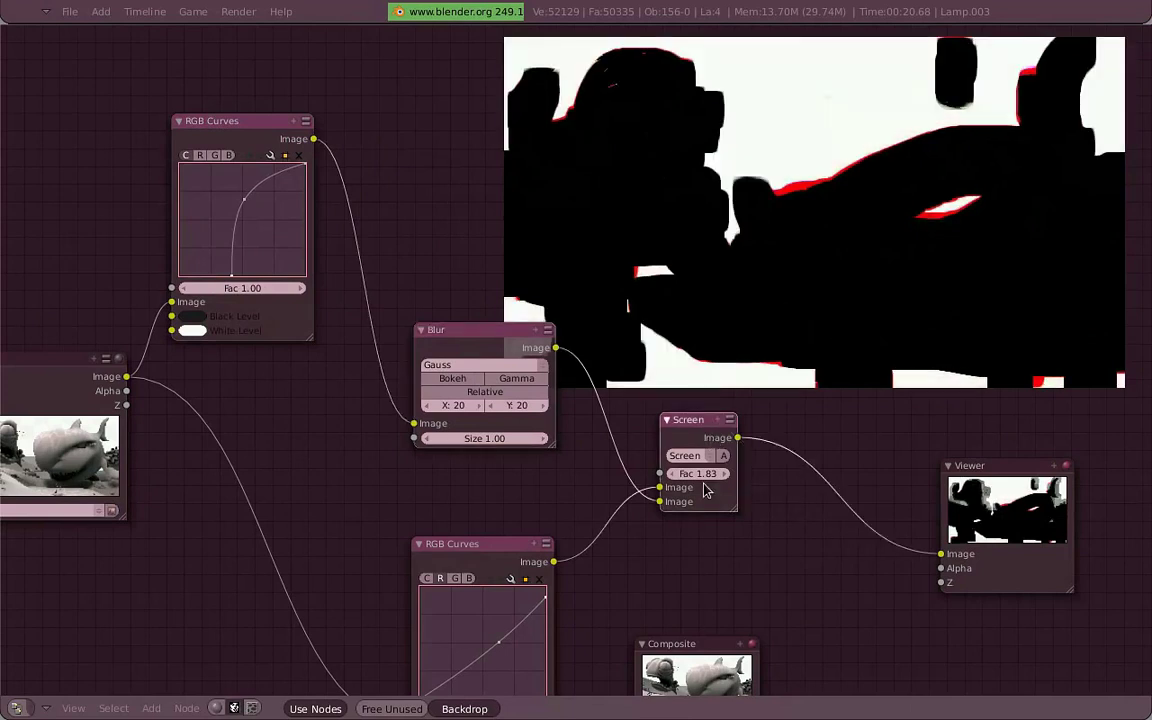
{"action": "left_click_drag", "start_coordinate": [704, 490], "coordinate": [610, 435]}
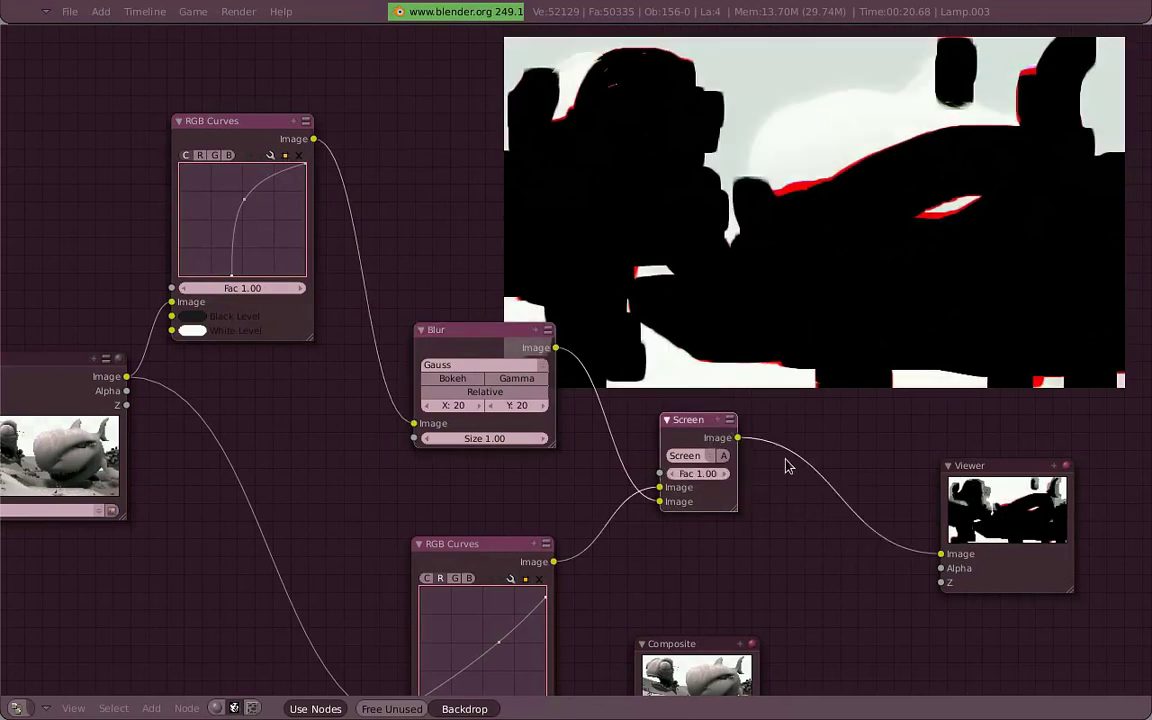
{"action": "left_click", "coordinate": [275, 155], "text": "ctrl+shift"}
{"action": "left_click_drag", "start_coordinate": [238, 285], "coordinate": [214, 280]}
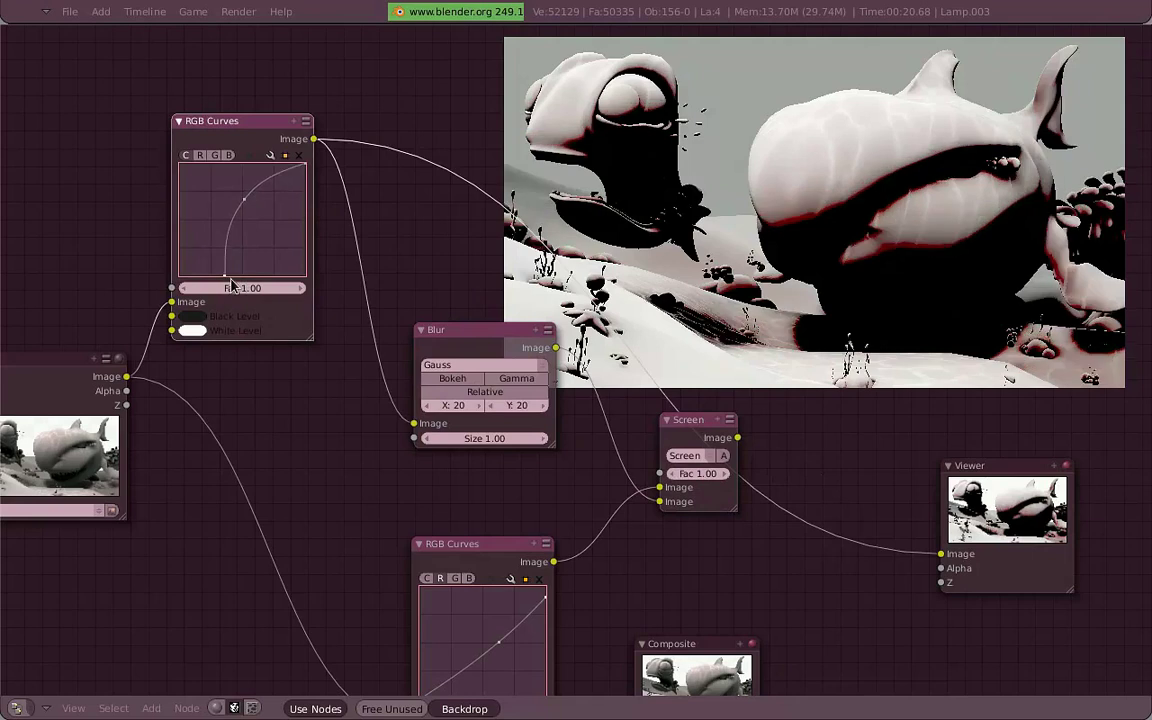
{"action": "left_click_drag", "start_coordinate": [253, 220], "coordinate": [257, 200]}
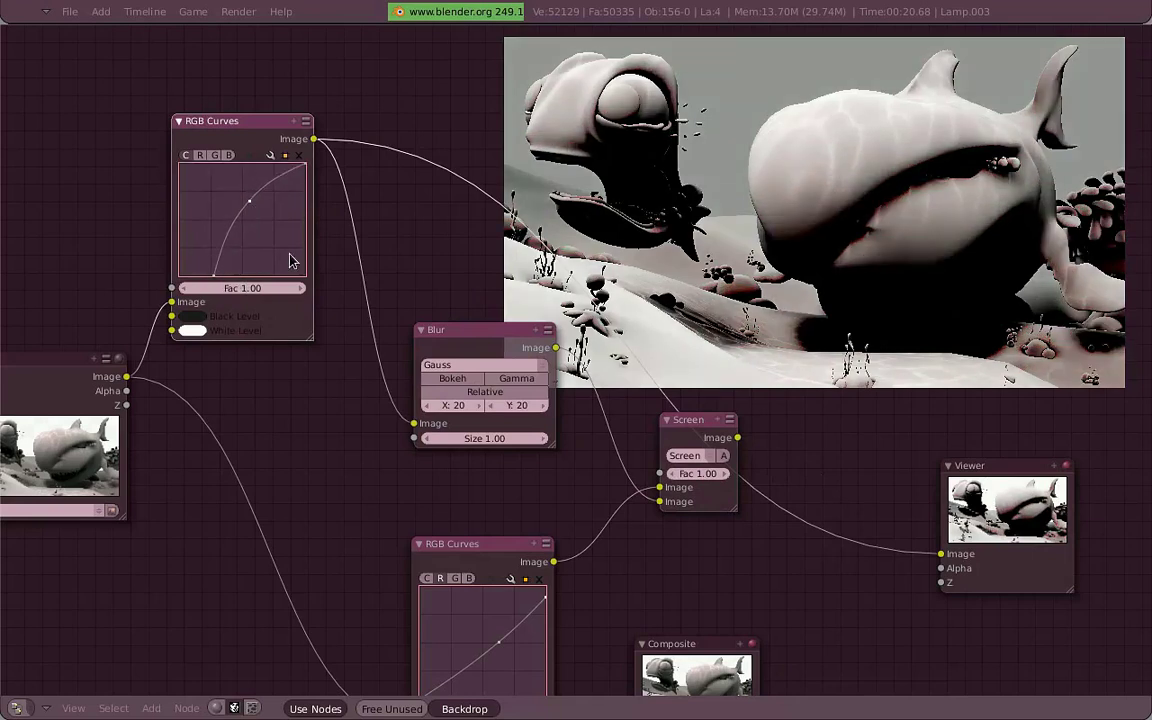
{"action": "left_click", "coordinate": [483, 347], "text": "ctrl+shift"}
{"action": "left_click", "coordinate": [697, 437], "text": "ctrl+shift"}
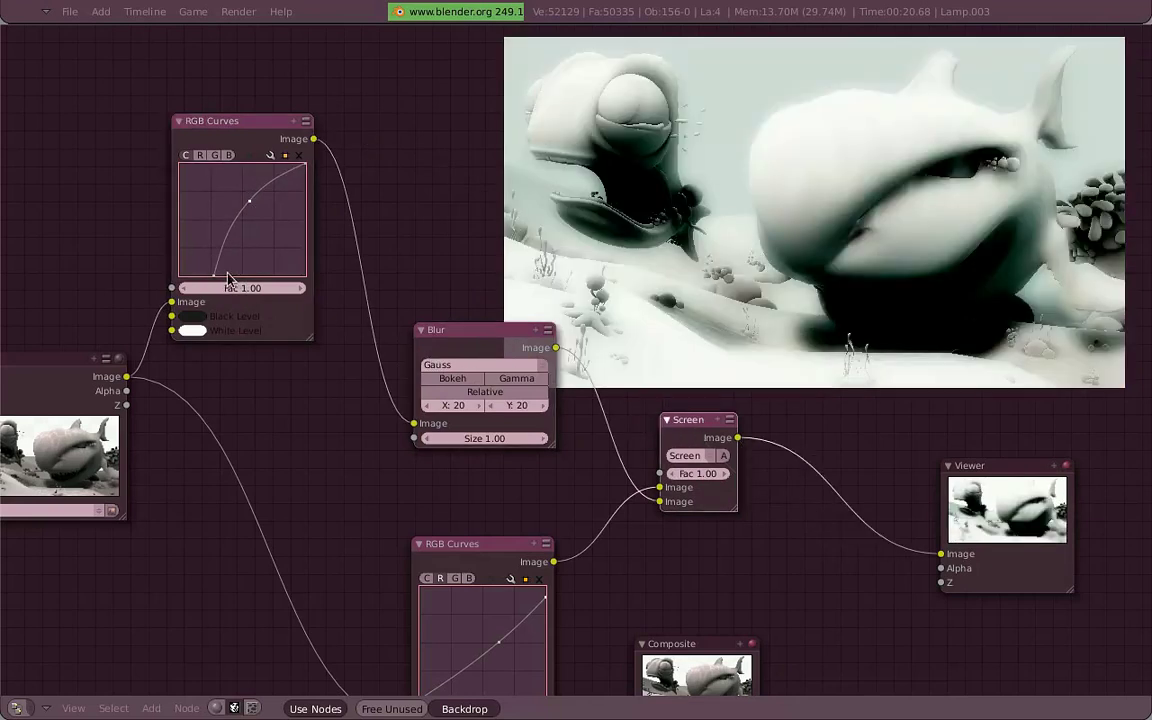
- Shape the top C curve to stay low then rise steeply, checking curves, Blur and Screen previews
{"action": "left_click_drag", "start_coordinate": [228, 280], "coordinate": [233, 278]}
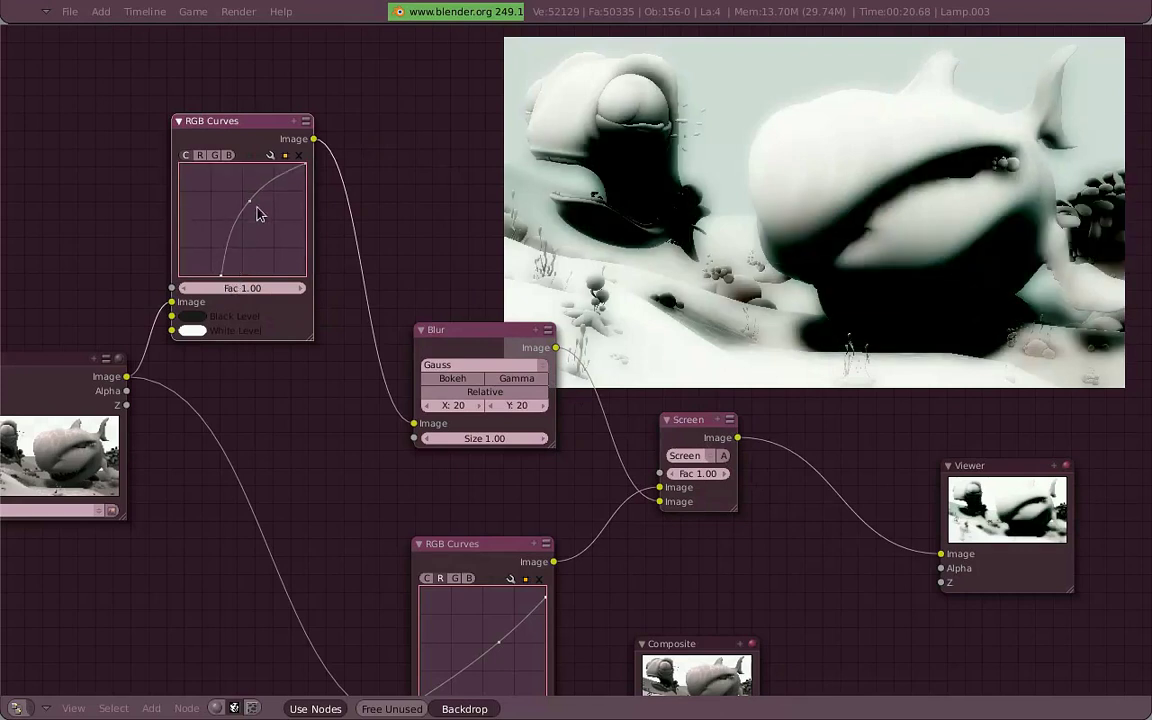
{"action": "mouse_move", "coordinate": [257, 213]}
{"action": "left_mouse_down"}
{"action": "mouse_move", "coordinate": [280, 214]}
{"action": "mouse_move", "coordinate": [291, 232]}
{"action": "left_mouse_up"}
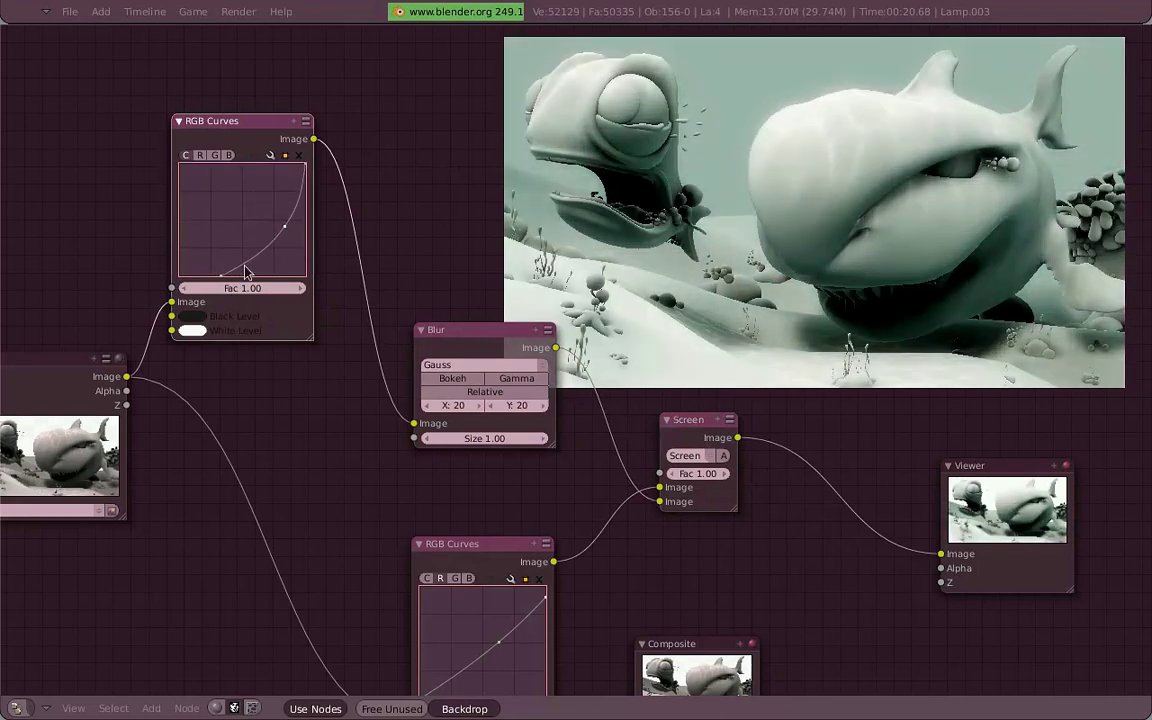
{"action": "left_click_drag", "start_coordinate": [224, 276], "coordinate": [179, 276]}
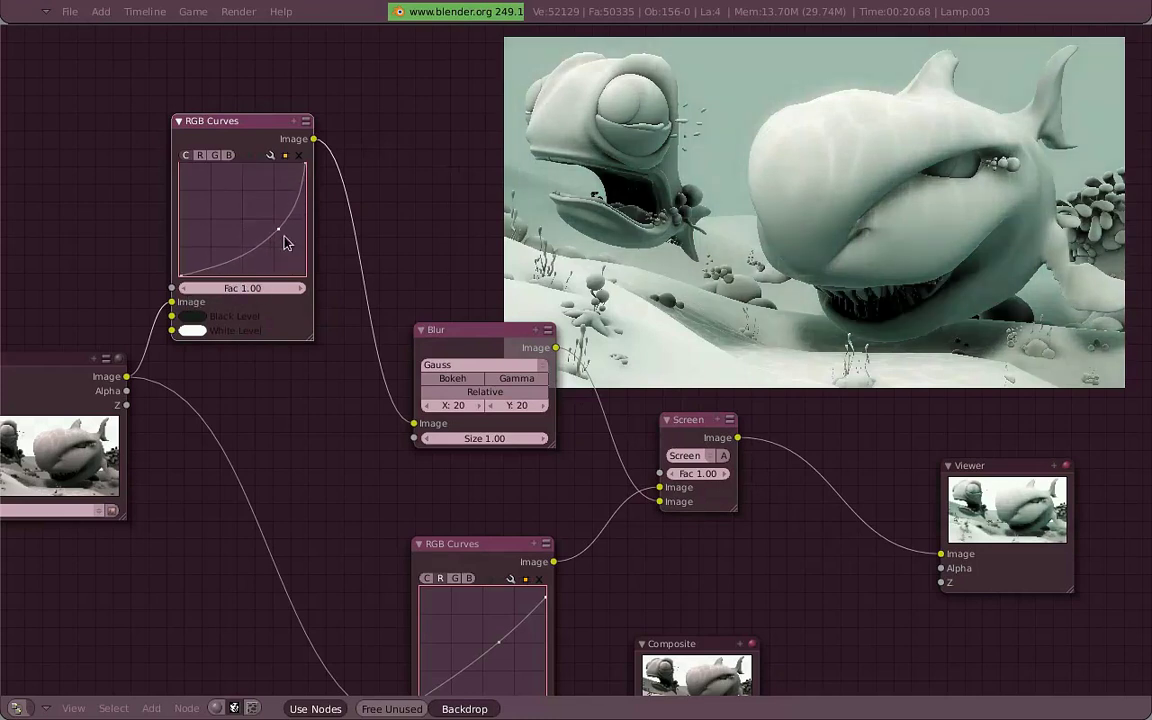
{"action": "left_click_drag", "start_coordinate": [303, 170], "coordinate": [288, 166]}
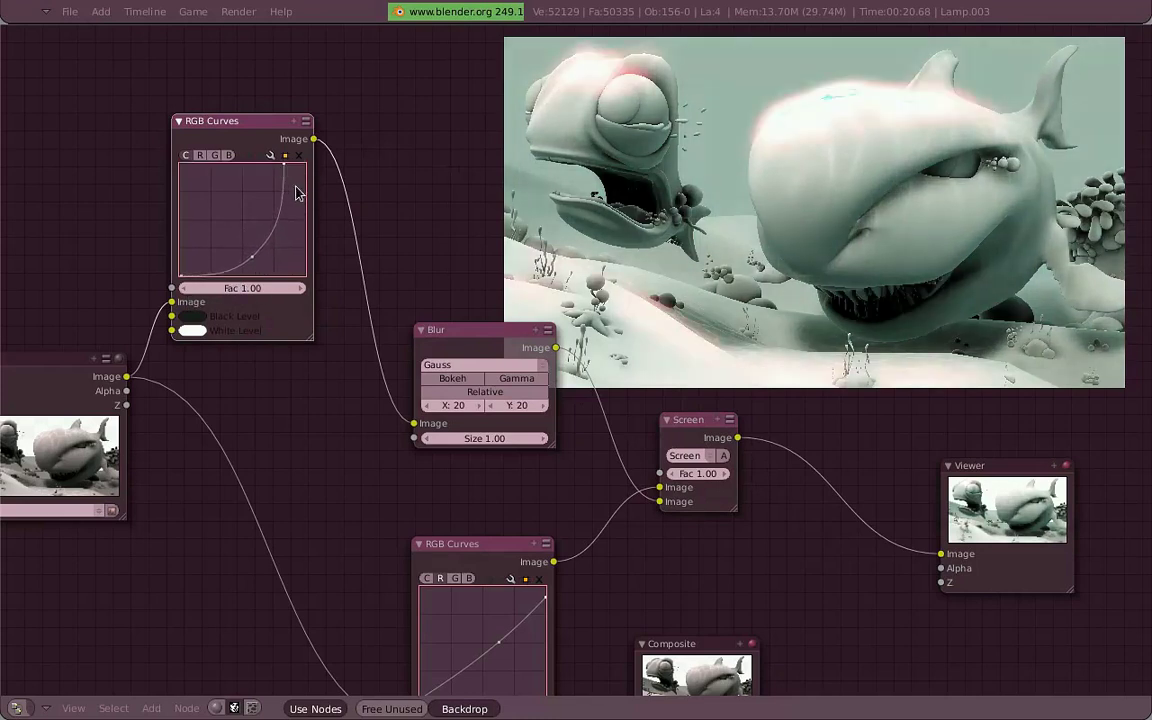
{"action": "mouse_move", "coordinate": [285, 163]}
{"action": "left_mouse_down"}
{"action": "mouse_move", "coordinate": [267, 160]}
{"action": "mouse_move", "coordinate": [310, 185]}
{"action": "left_mouse_up"}
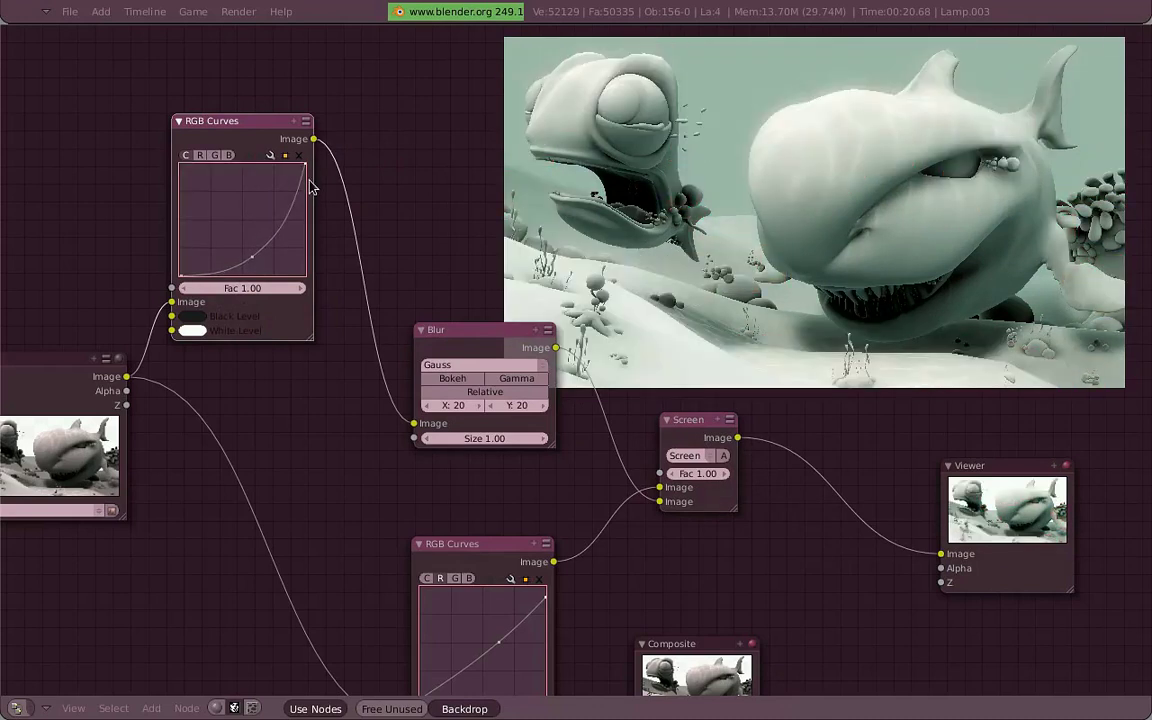
{"action": "left_click_drag", "start_coordinate": [273, 236], "coordinate": [295, 240]}
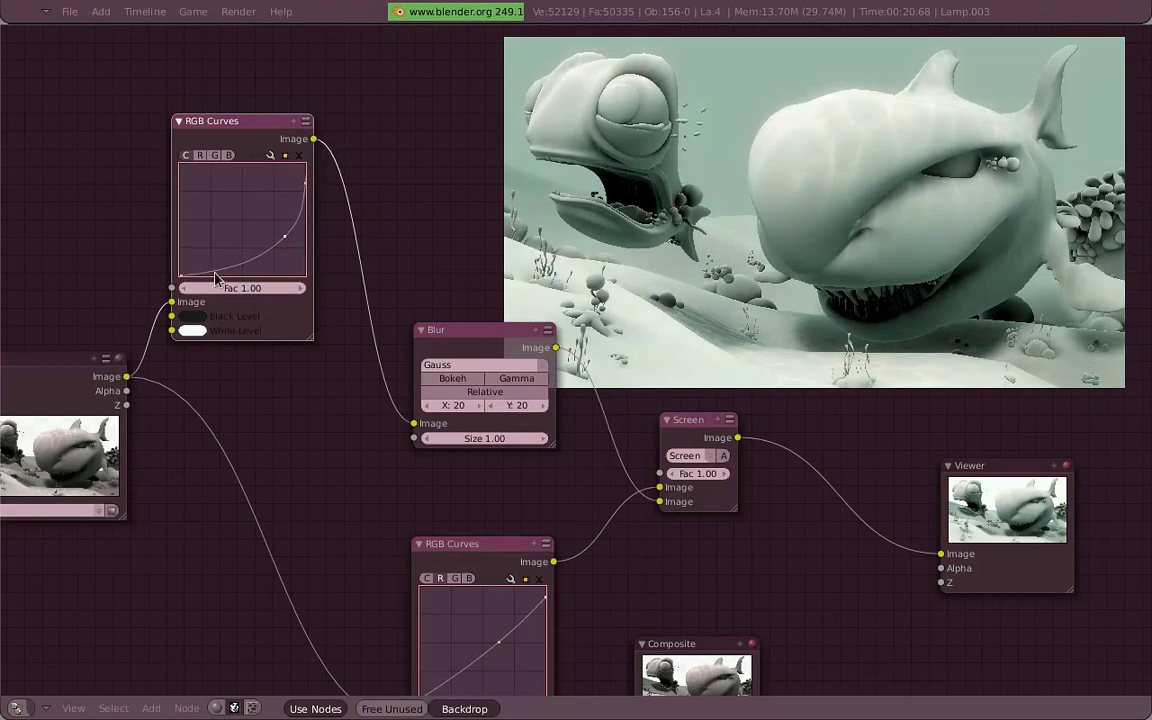
{"action": "left_click_drag", "start_coordinate": [198, 285], "coordinate": [217, 293]}
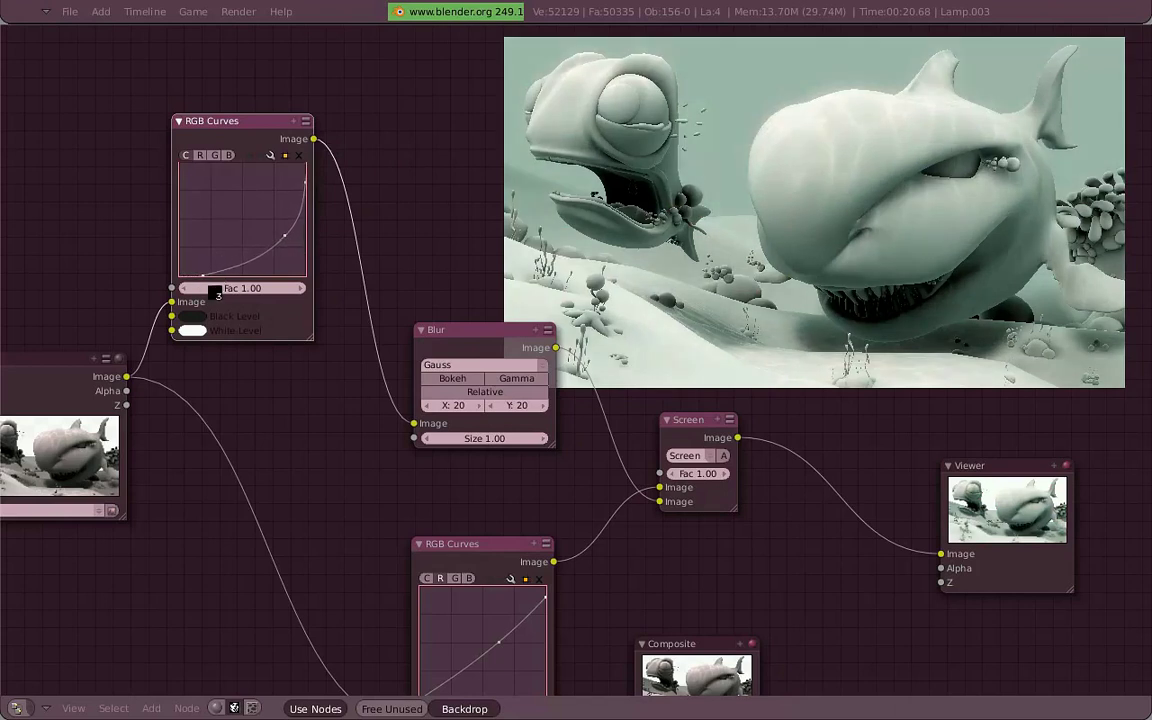
{"action": "left_click", "coordinate": [272, 133], "text": "ctrl+shift"}
{"action": "left_click", "coordinate": [461, 333], "text": "ctrl+shift"}
{"action": "left_click", "coordinate": [700, 437], "text": "ctrl+shift"}
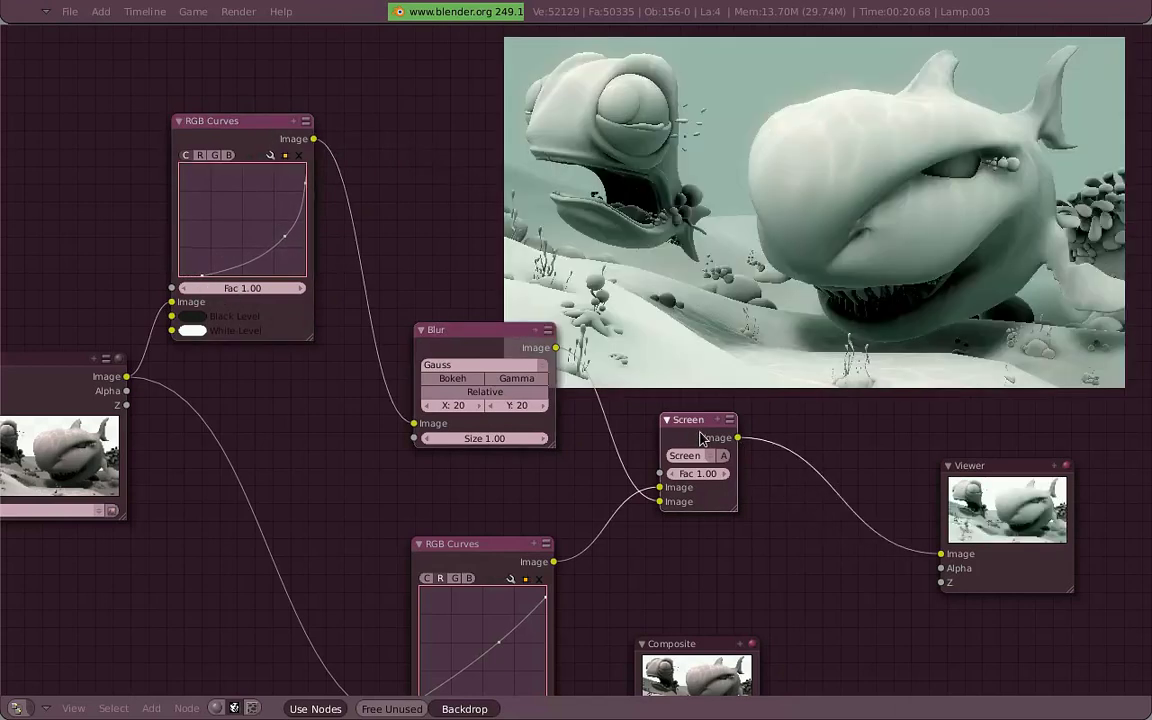
- Preview the lower curves, raw render layer and Screen mix in the Viewer
{"action": "scroll", "coordinate": [835, 401], "scroll_direction": "down", "scroll_amount": 1}
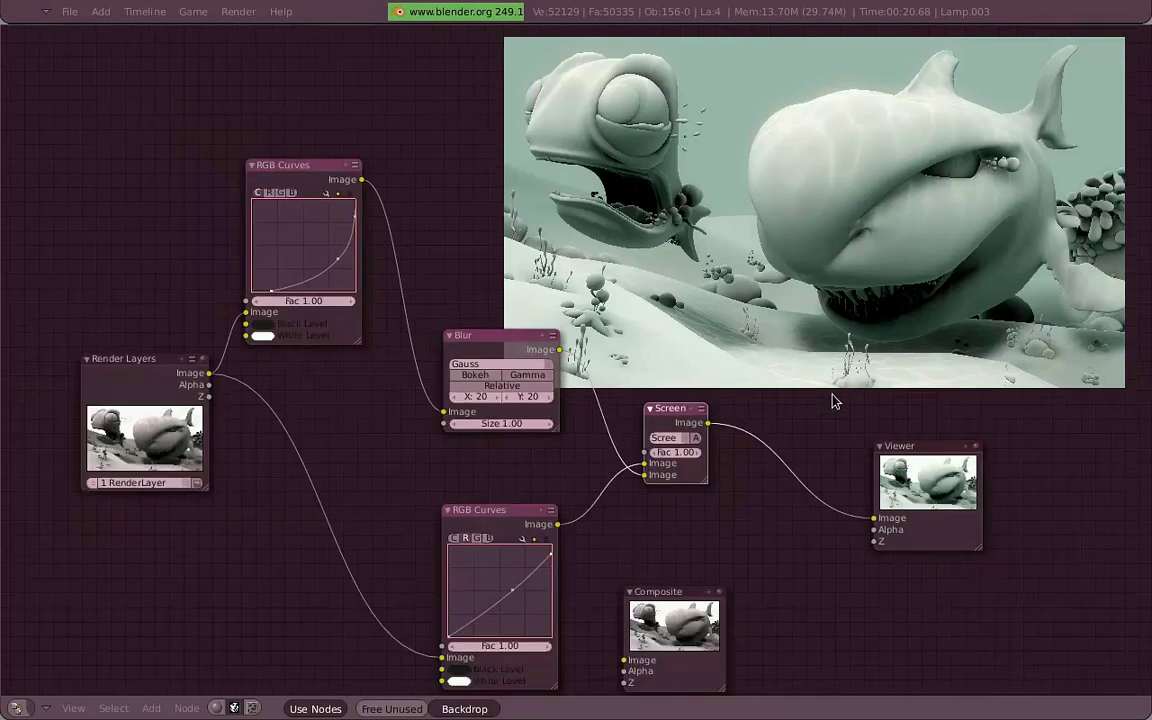
{"action": "middle_click_drag", "start_coordinate": [830, 398], "coordinate": [776, 368]}
{"action": "left_click", "coordinate": [476, 504], "text": "ctrl+shift"}
{"action": "left_click", "coordinate": [125, 408], "text": "ctrl+shift"}
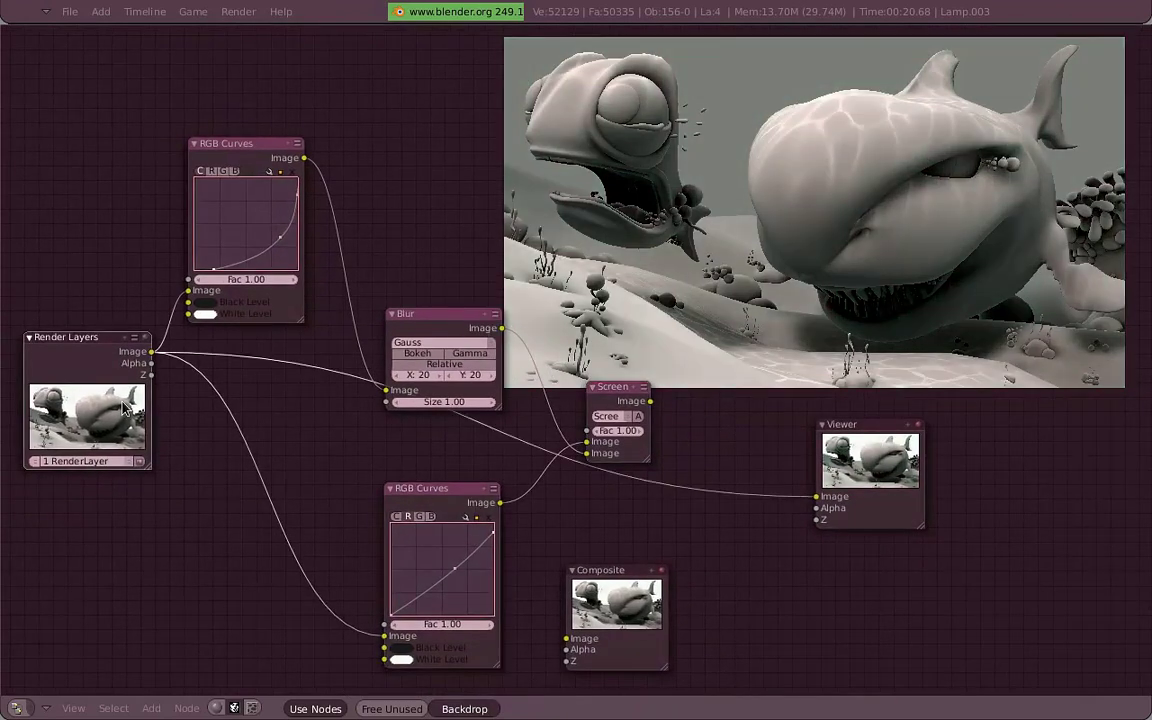
{"action": "left_click", "coordinate": [452, 502], "text": "ctrl+shift"}
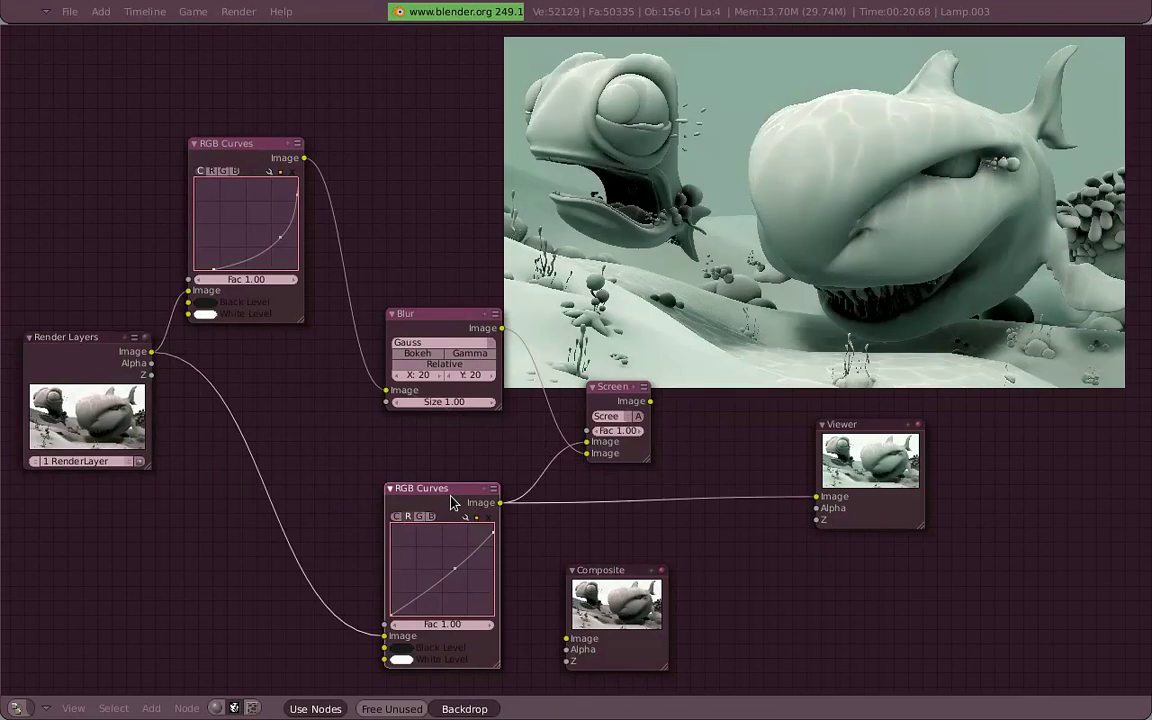
{"action": "left_click", "coordinate": [627, 404], "text": "ctrl+shift"}
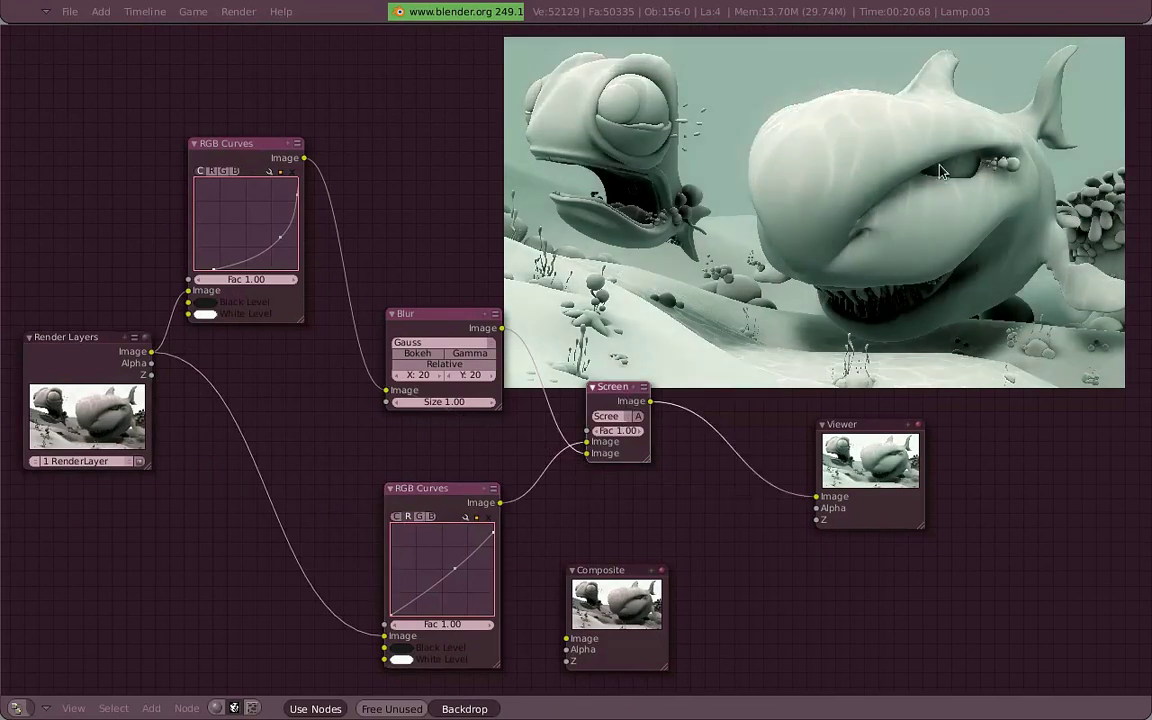
- Raise the Screen glow factor to 1.50 and bring up the Add node menu
{"action": "scroll", "coordinate": [647, 433], "scroll_direction": "up", "scroll_amount": 6, "text": "ctrl"}
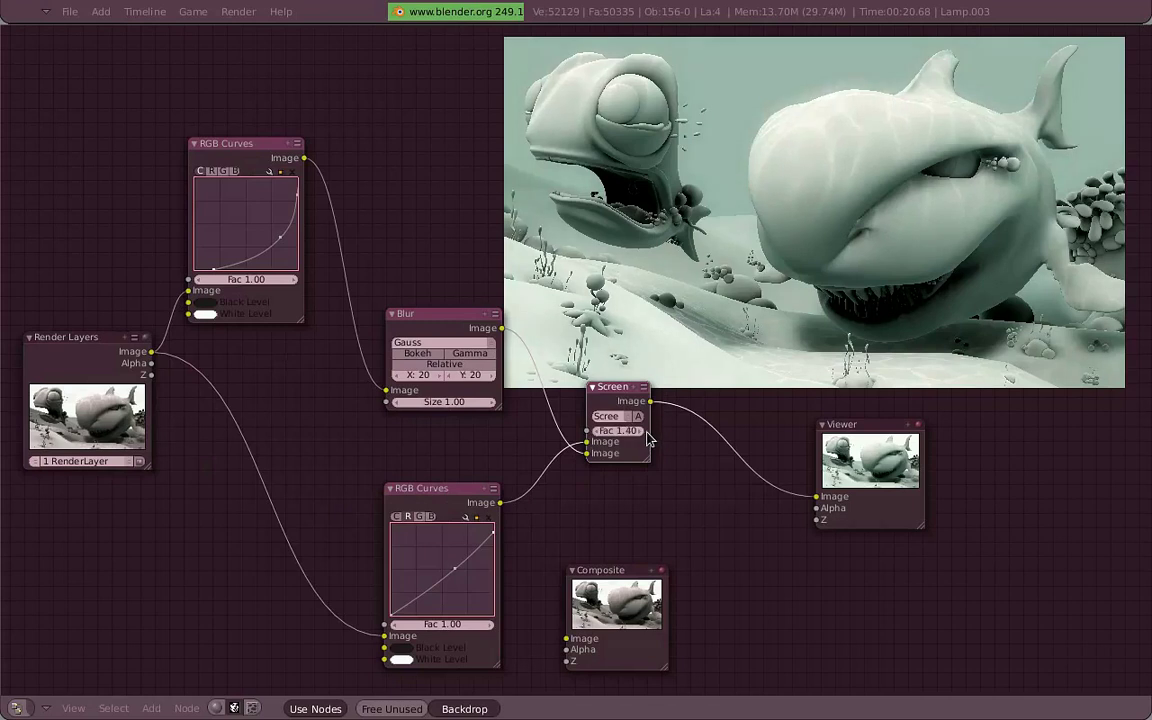
{"action": "scroll", "coordinate": [615, 432], "scroll_direction": "down", "scroll_amount": 4, "text": "ctrl"}
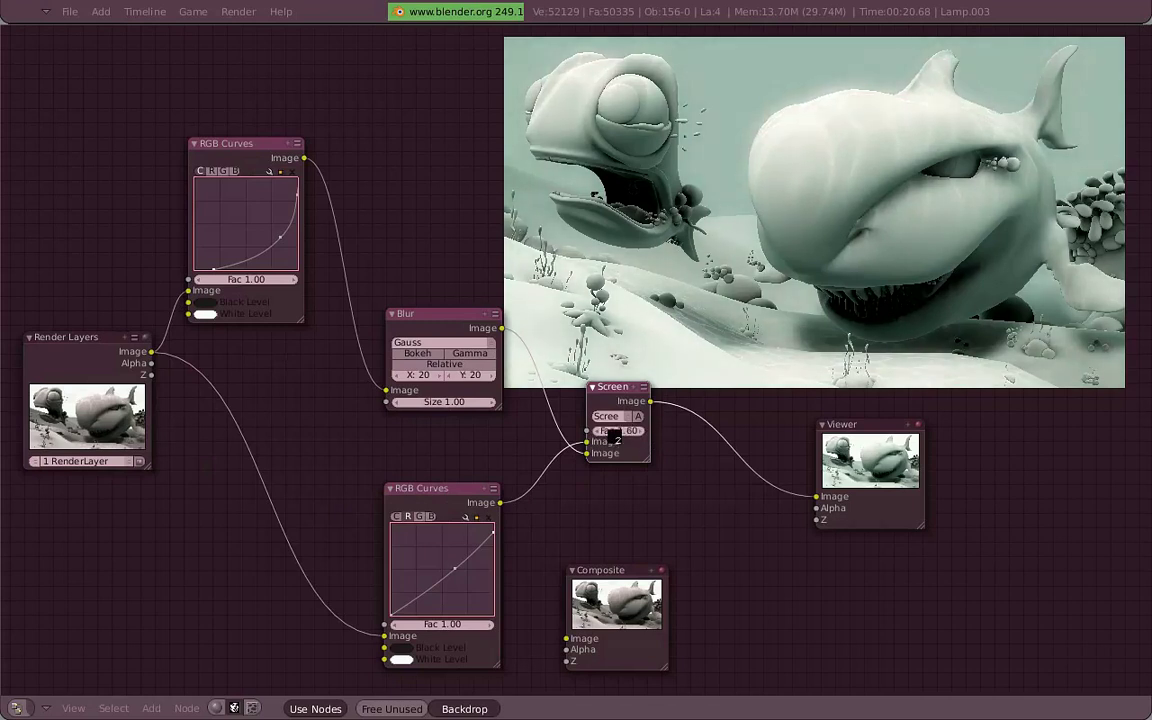
{"action": "left_click_drag", "start_coordinate": [288, 240], "coordinate": [287, 242]}
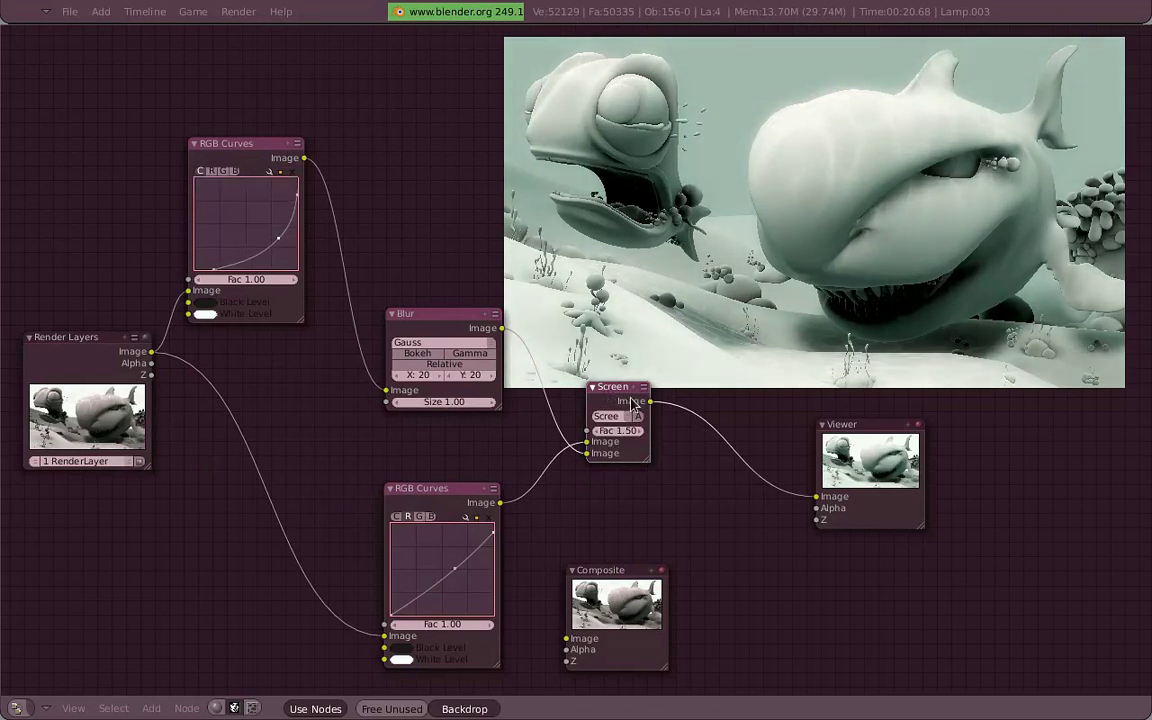
{"action": "middle_click_drag", "start_coordinate": [643, 404], "coordinate": [632, 393]}
{"action": "key", "text": "space"}
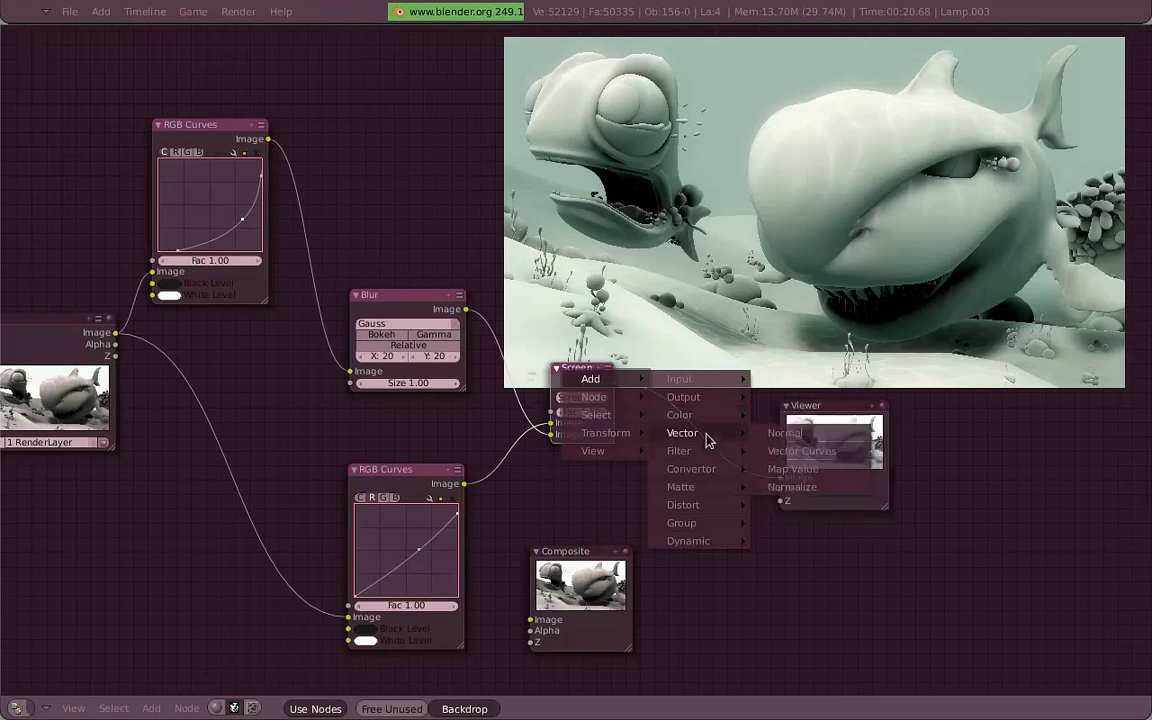
{"action": "mouse_move", "coordinate": [679, 451]}
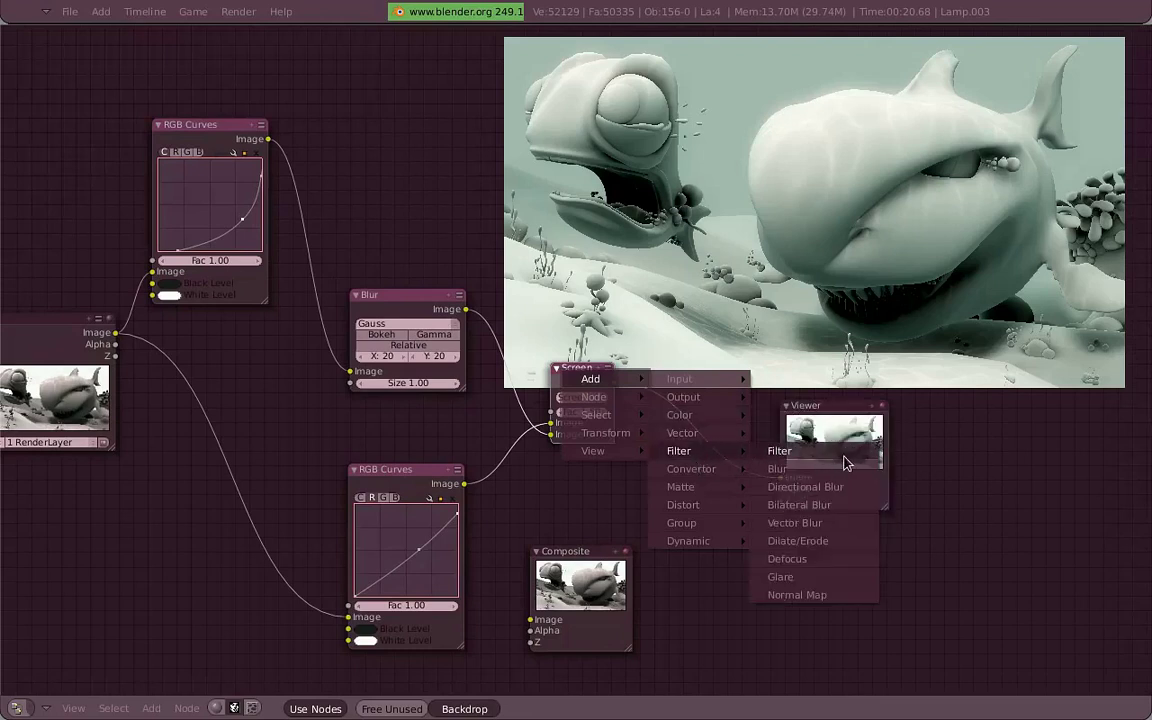
- Insert a Filter node set to Sharpen between the Screen node and the Viewer
{"action": "left_click", "coordinate": [845, 455]}
{"action": "left_click_drag", "start_coordinate": [830, 405], "coordinate": [980, 398]}
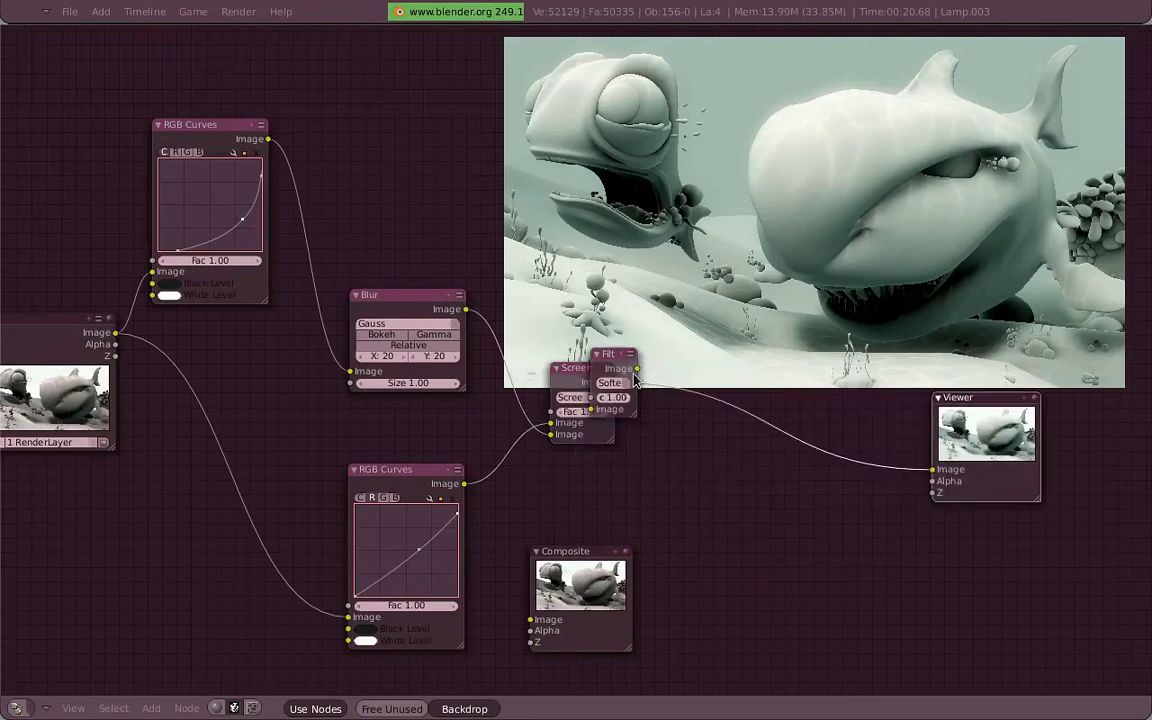
{"action": "left_click", "coordinate": [772, 425]}
{"action": "left_click", "coordinate": [740, 428]}
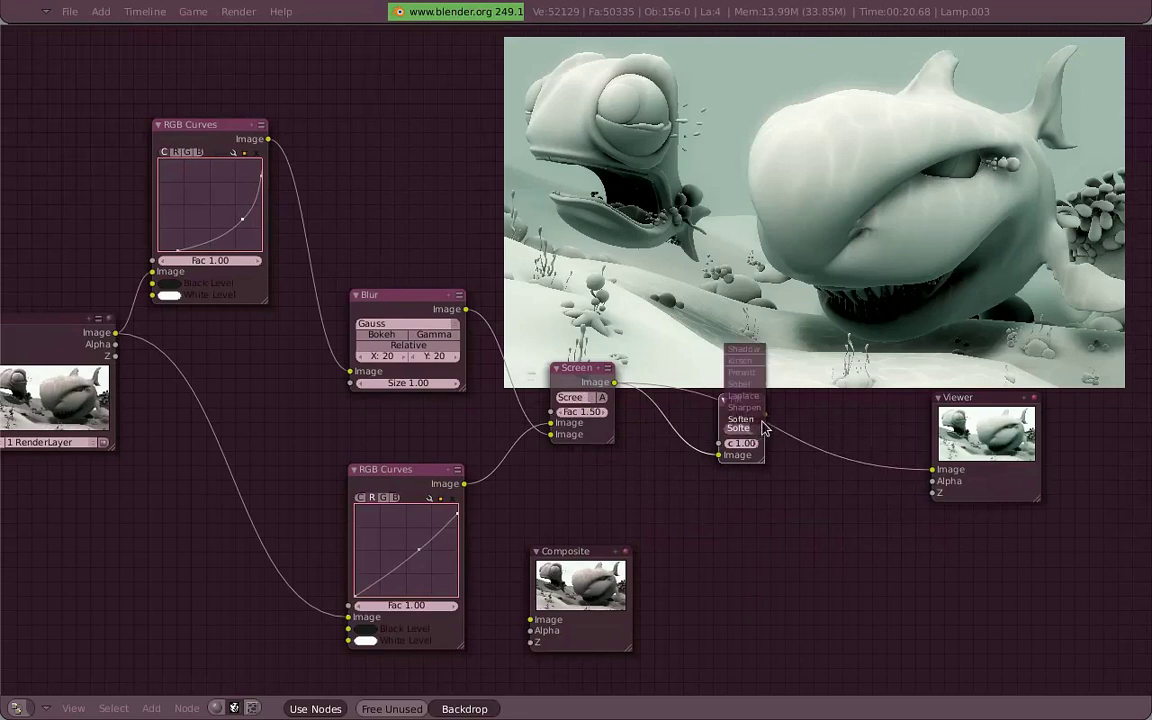
{"action": "left_click", "coordinate": [744, 407]}
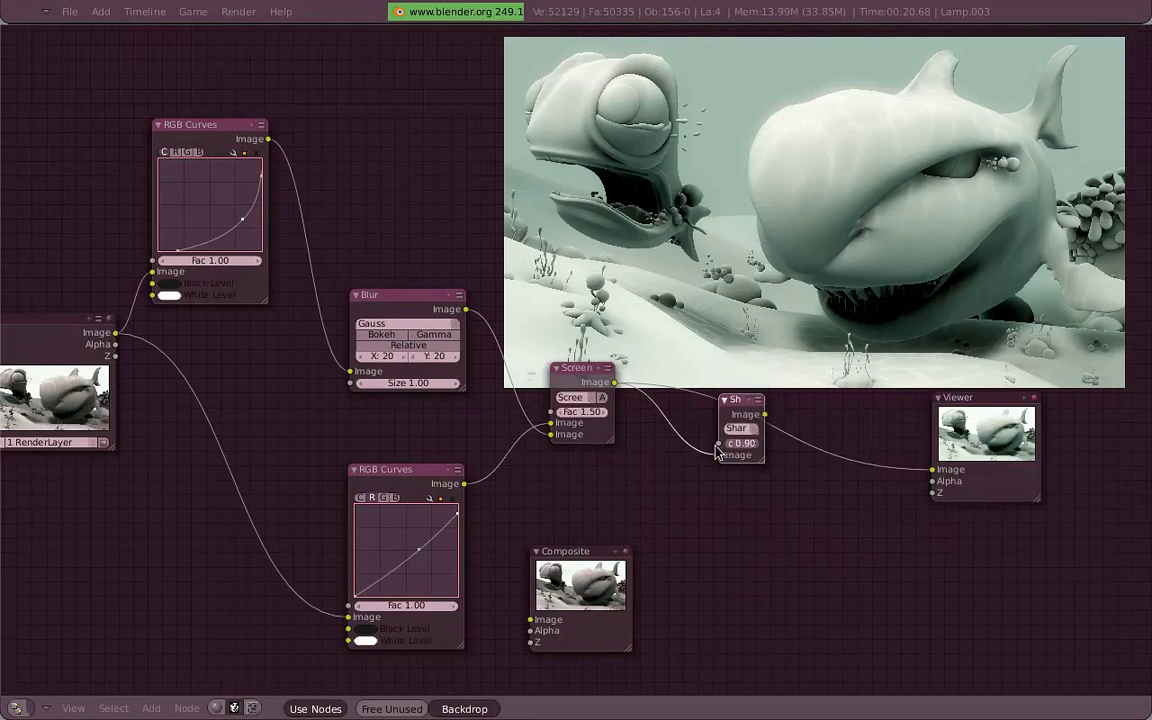
- Tune the Sharpen filter factor down to 0.06
{"action": "mouse_move", "coordinate": [735, 445]}
{"action": "left_mouse_down"}
{"action": "mouse_move", "coordinate": [623, 450]}
{"action": "mouse_move", "coordinate": [432, 429]}
{"action": "left_mouse_up"}
{"action": "left_click_drag", "start_coordinate": [765, 462], "coordinate": [820, 463]}
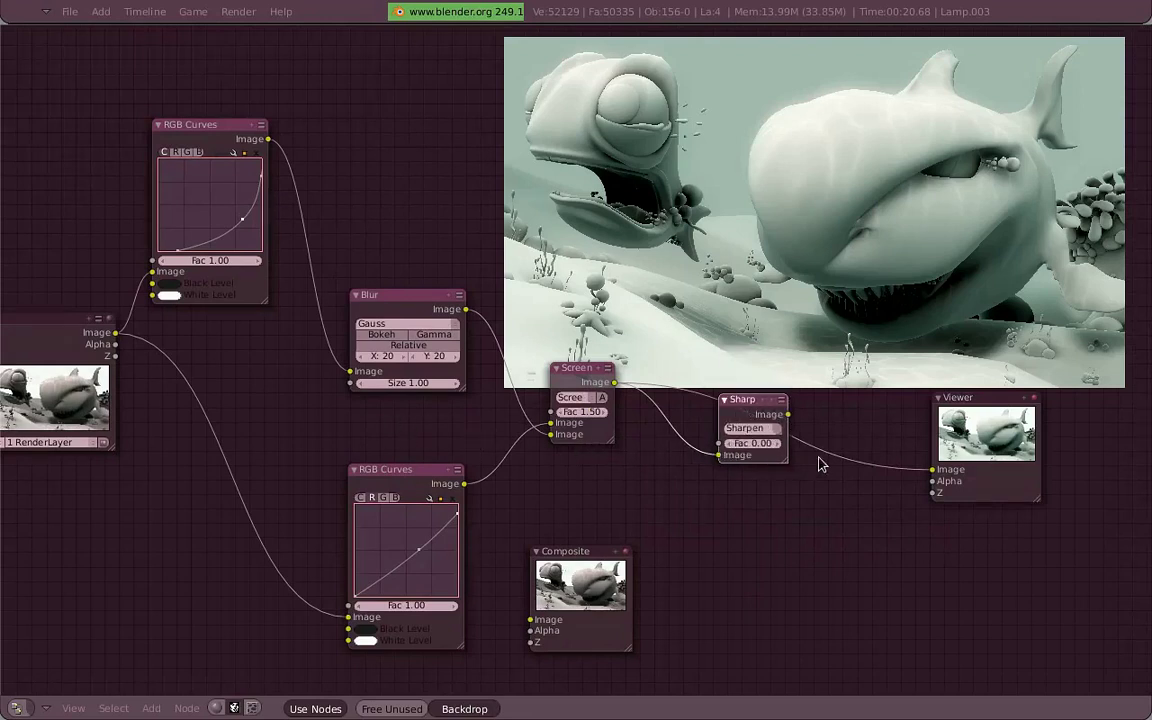
{"action": "left_click", "coordinate": [779, 444]}
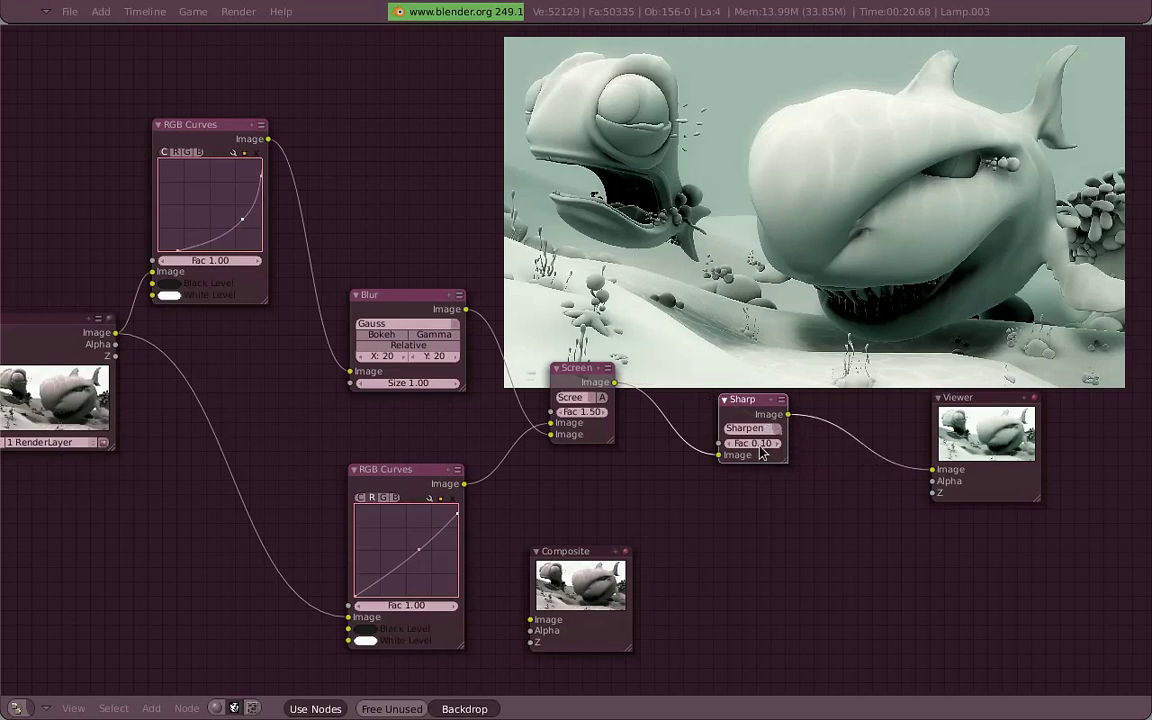
{"action": "mouse_move", "coordinate": [760, 452]}
{"action": "left_mouse_down"}
{"action": "mouse_move", "coordinate": [787, 452]}
{"action": "mouse_move", "coordinate": [742, 456]}
{"action": "mouse_move", "coordinate": [778, 418]}
{"action": "mouse_move", "coordinate": [680, 410]}
{"action": "left_mouse_up"}
- Restore the split layout and set antialiasing to the Mitch filter at size 1.20
{"action": "key", "text": "ctrl+Down"}
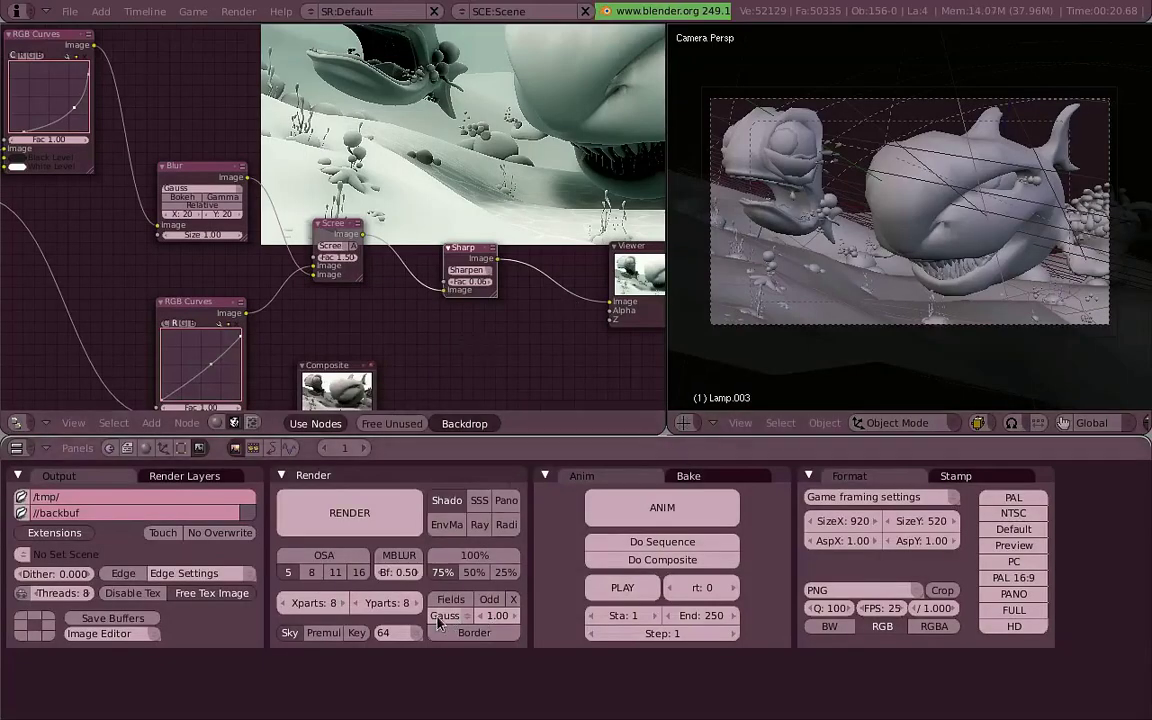
{"action": "left_click", "coordinate": [468, 615]}
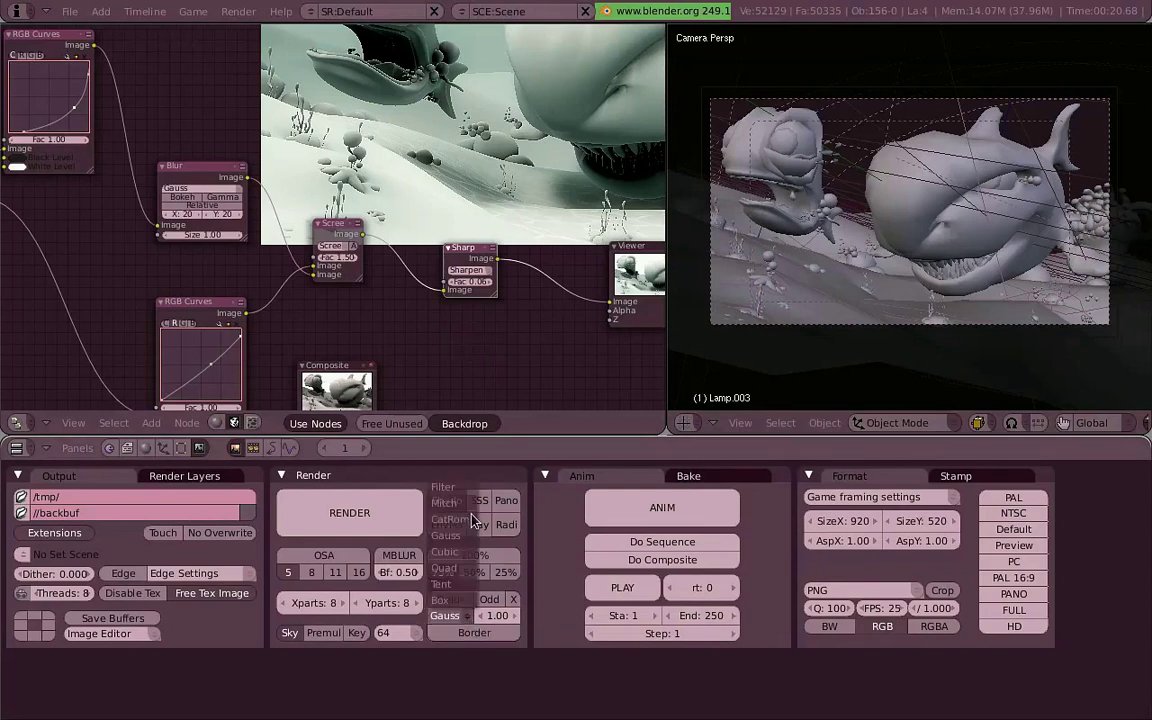
{"action": "left_click", "coordinate": [410, 466]}
{"action": "left_click", "coordinate": [515, 616]}
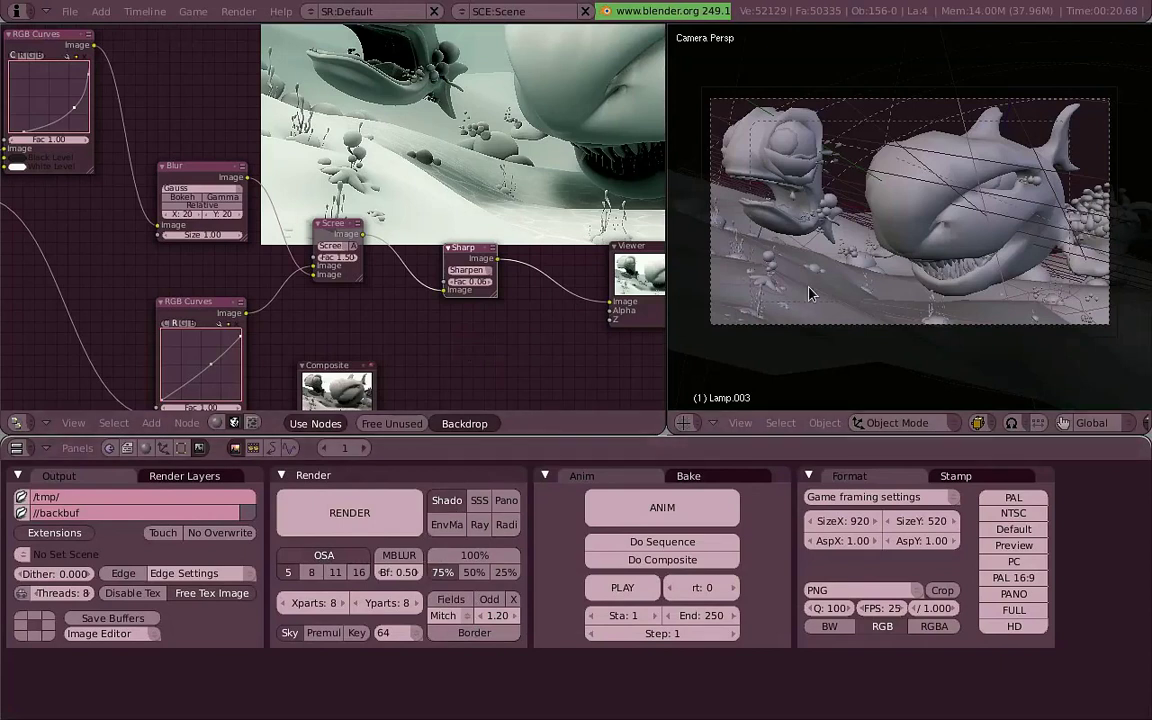
- Run a test render, stop it early, and return to the compositing tree
{"action": "key", "text": "F12"}
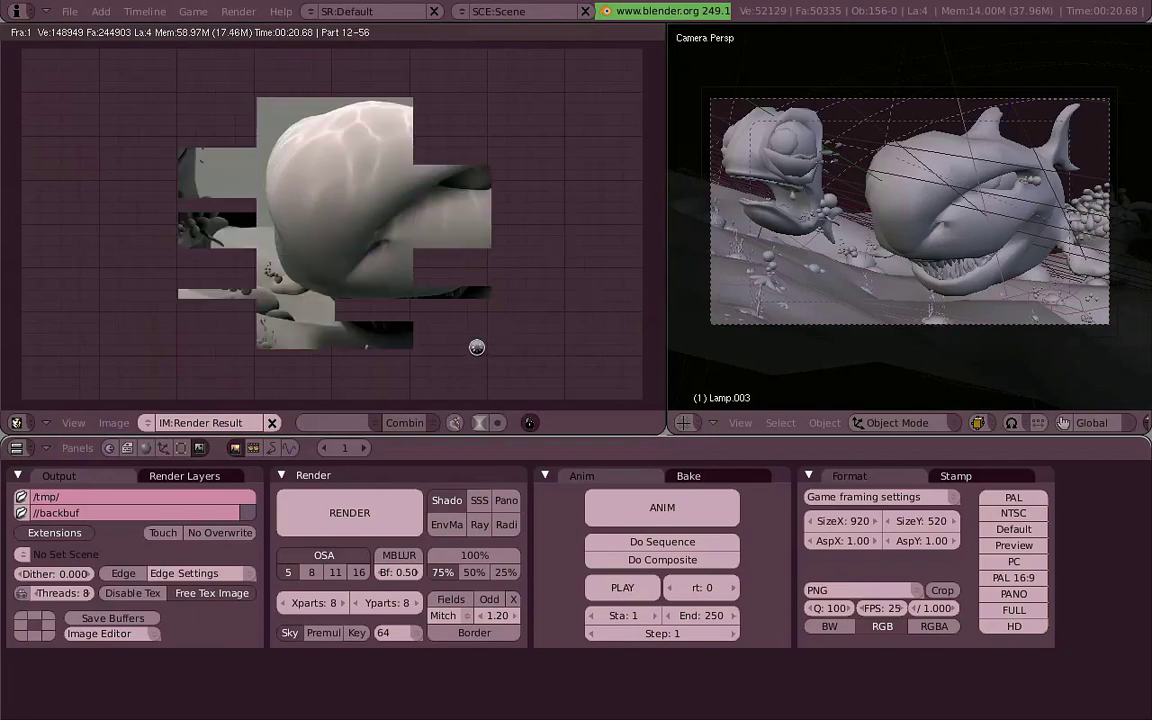
{"action": "key", "text": "Escape"}
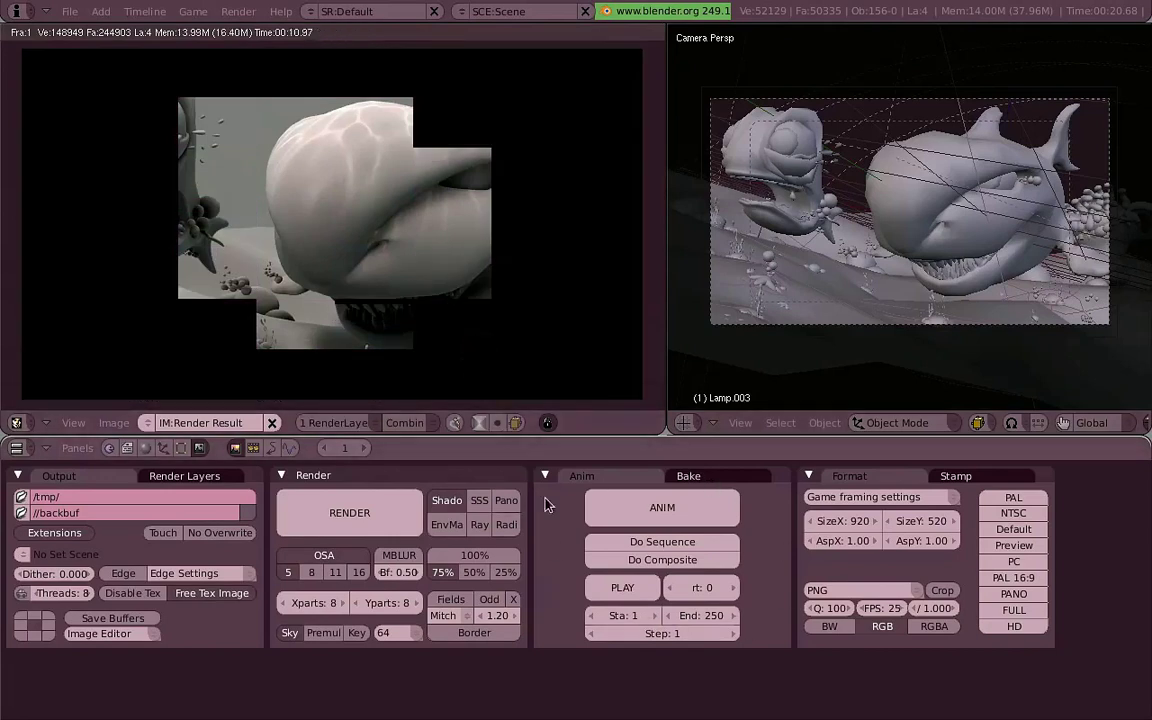
{"action": "key", "text": "shift+F3"}
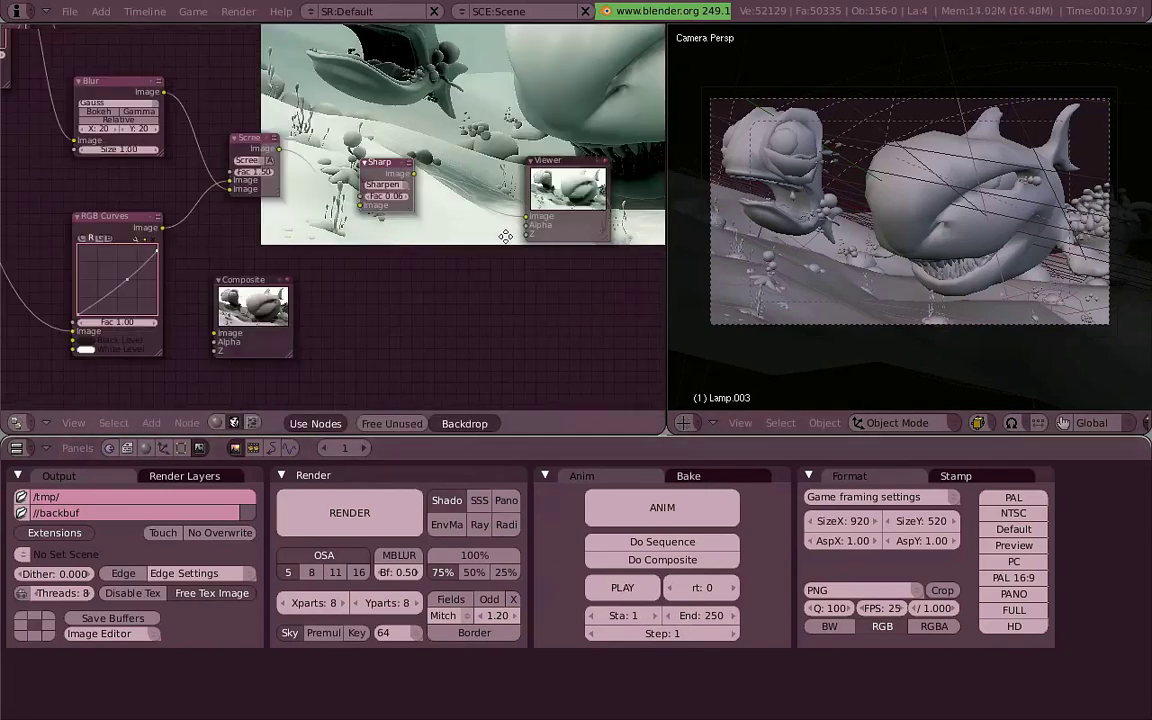
- Link Sharpen to Composite, enable Do Composite, and run a test render
{"action": "left_click_drag", "start_coordinate": [551, 326], "coordinate": [602, 303]}
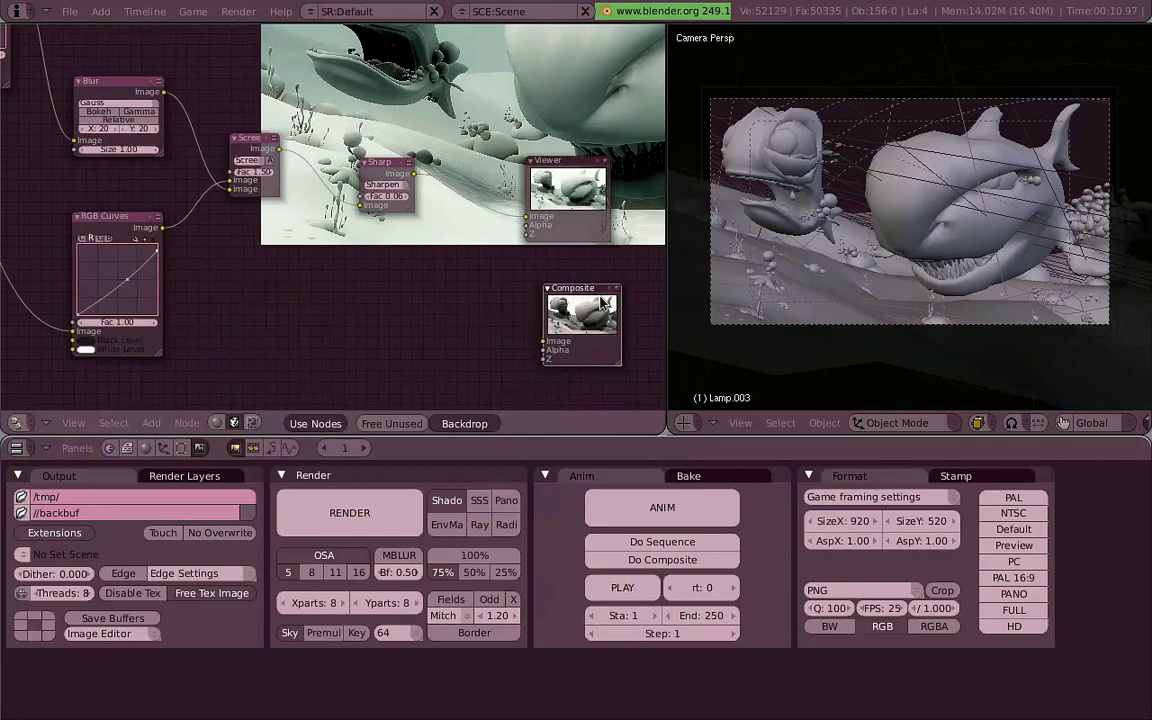
{"action": "mouse_move", "coordinate": [413, 173]}
{"action": "left_mouse_down"}
{"action": "mouse_move", "coordinate": [545, 341]}
{"action": "mouse_move", "coordinate": [580, 333]}
{"action": "left_mouse_up"}
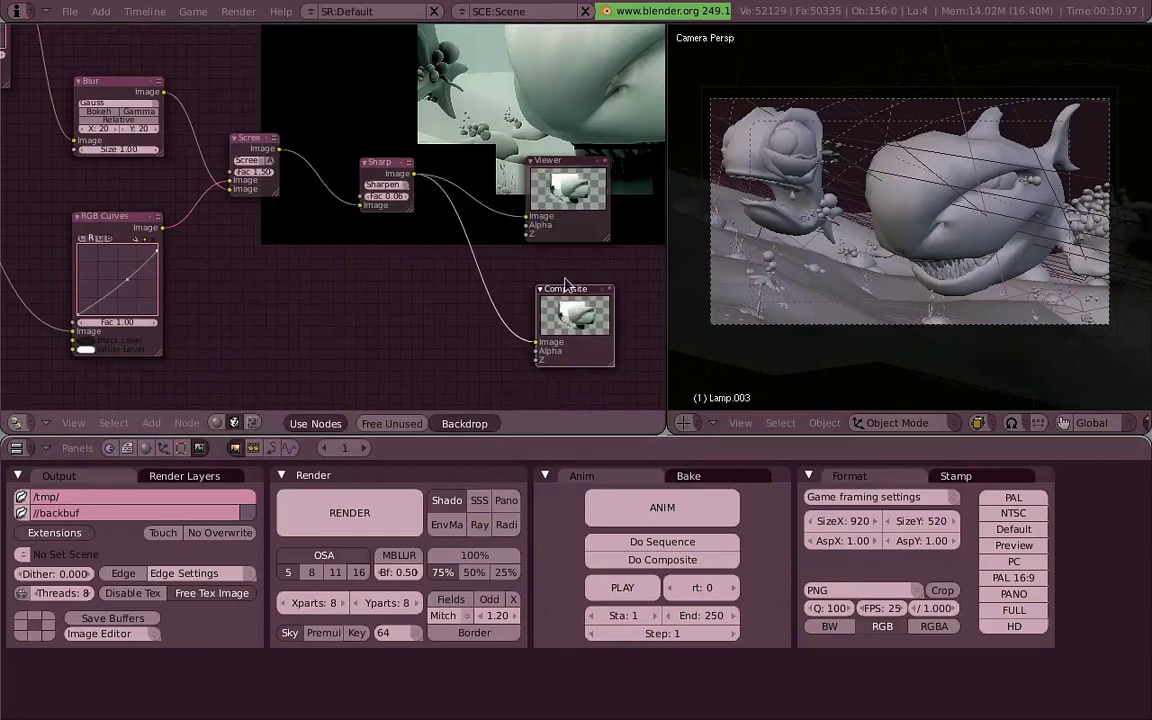
{"action": "left_click", "coordinate": [686, 566]}
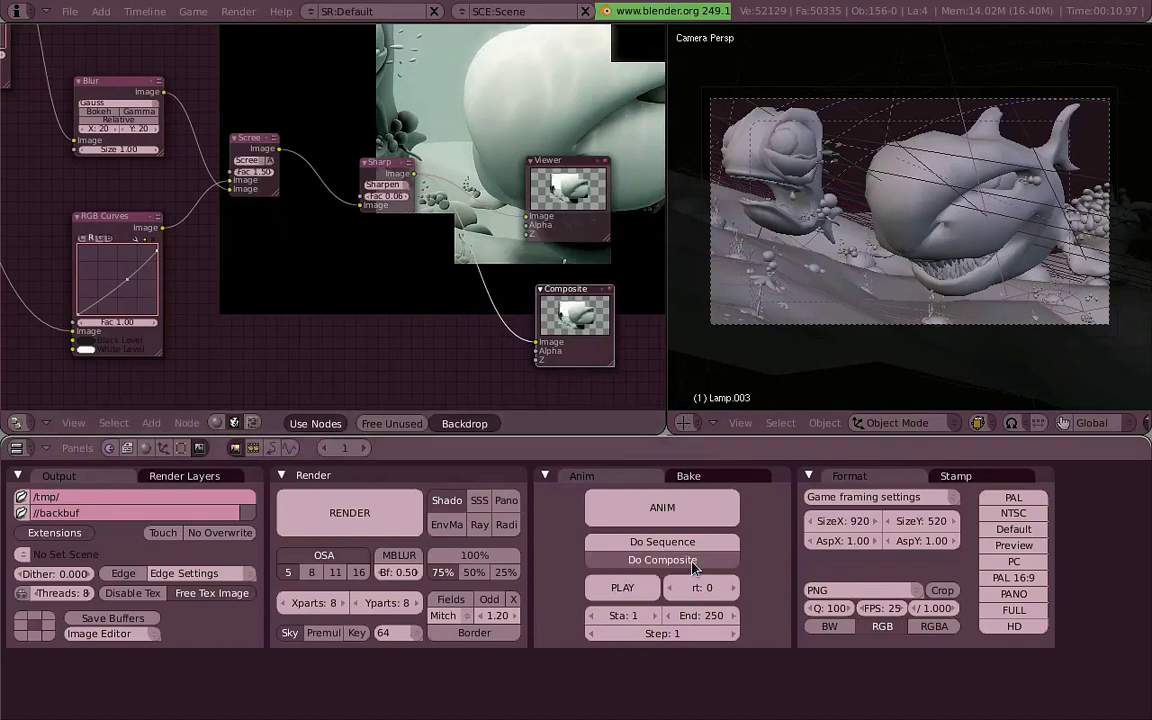
{"action": "left_click_drag", "start_coordinate": [483, 358], "coordinate": [483, 358]}
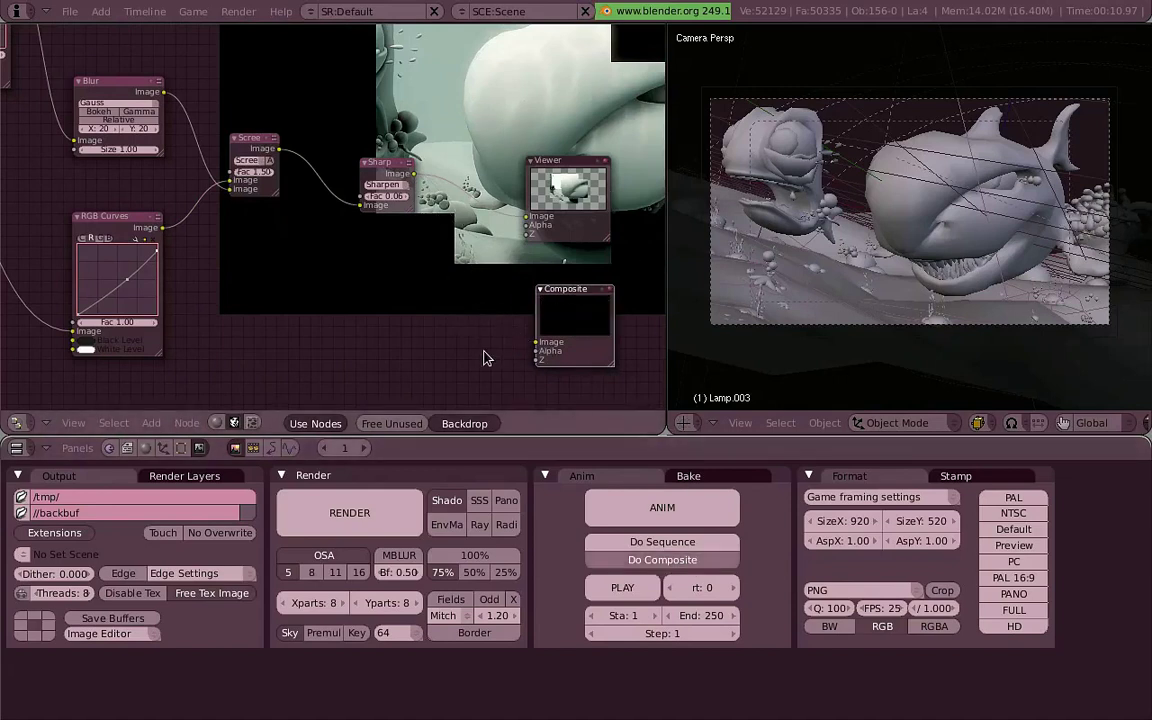
{"action": "key", "text": "F12"}
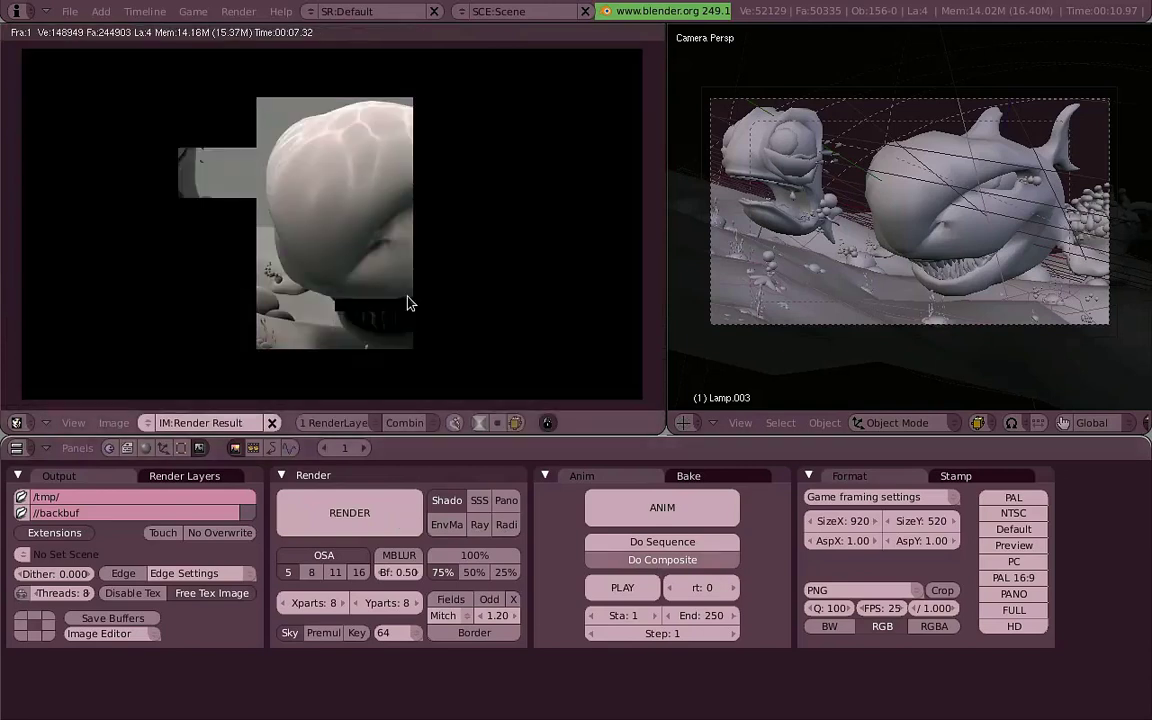
{"action": "key", "text": "Escape"}
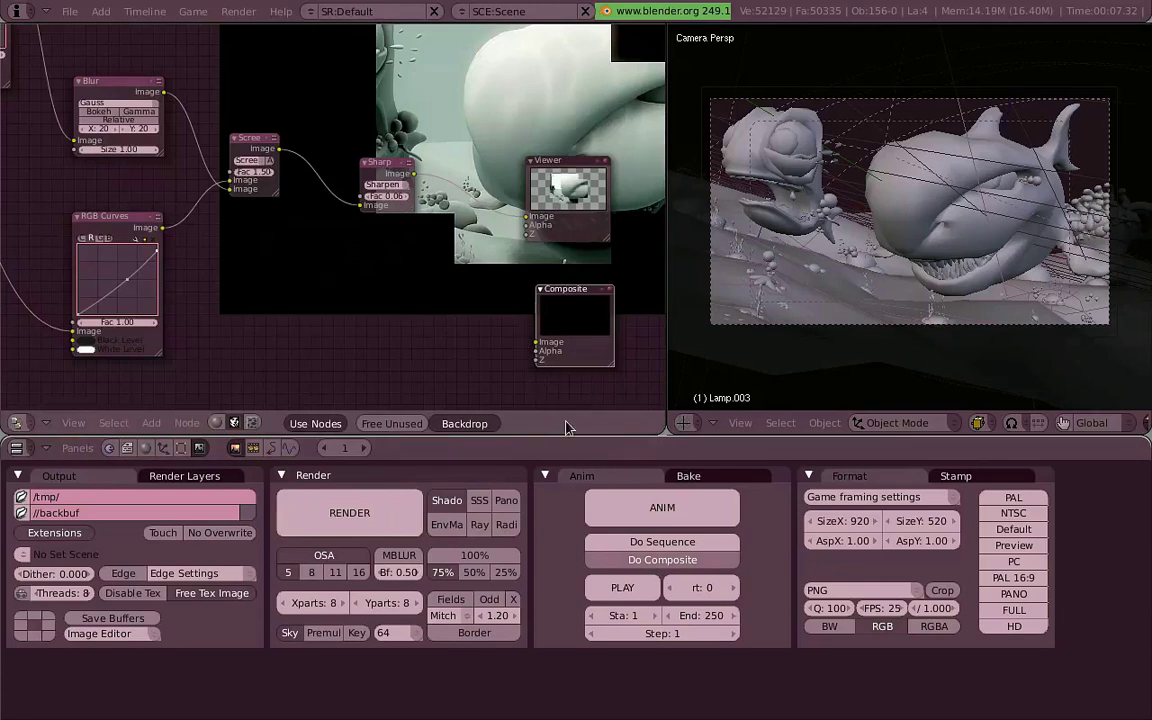
- Reconnect Sharpen to Composite, then delete the Composite node via the Node menu
{"action": "mouse_move", "coordinate": [413, 173]}
{"action": "left_mouse_down"}
{"action": "mouse_move", "coordinate": [535, 342]}
{"action": "mouse_move", "coordinate": [473, 327]}
{"action": "left_mouse_up"}
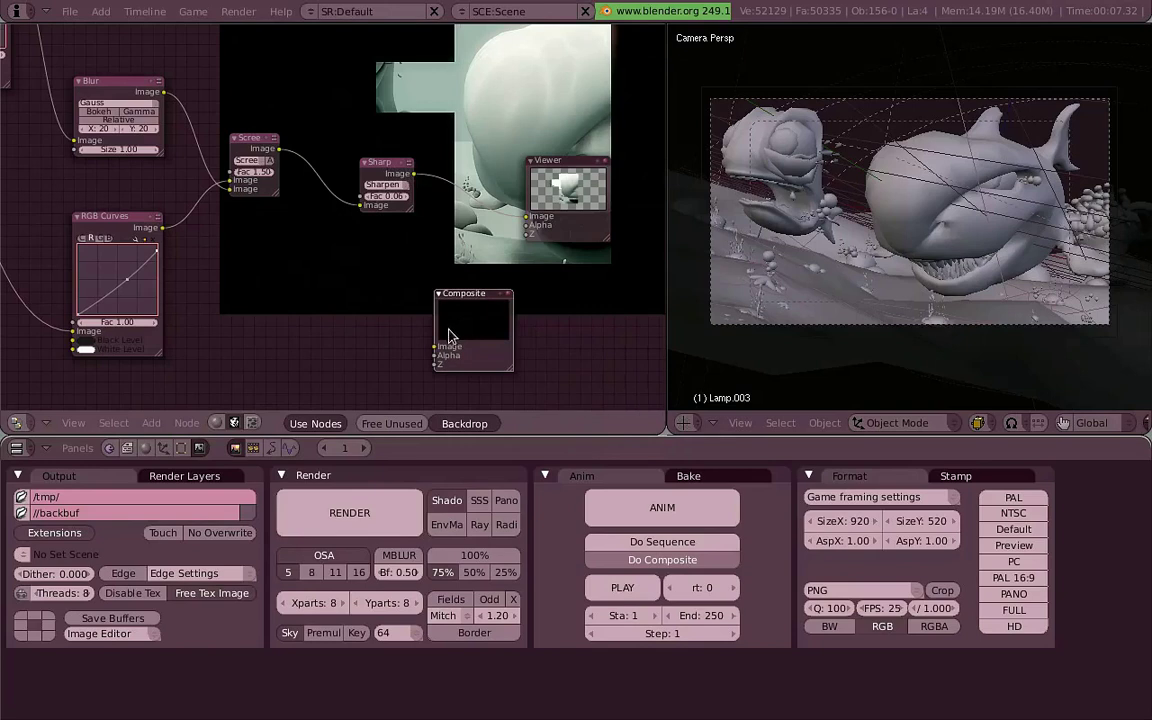
{"action": "left_click", "coordinate": [187, 423]}
{"action": "left_click", "coordinate": [243, 372]}
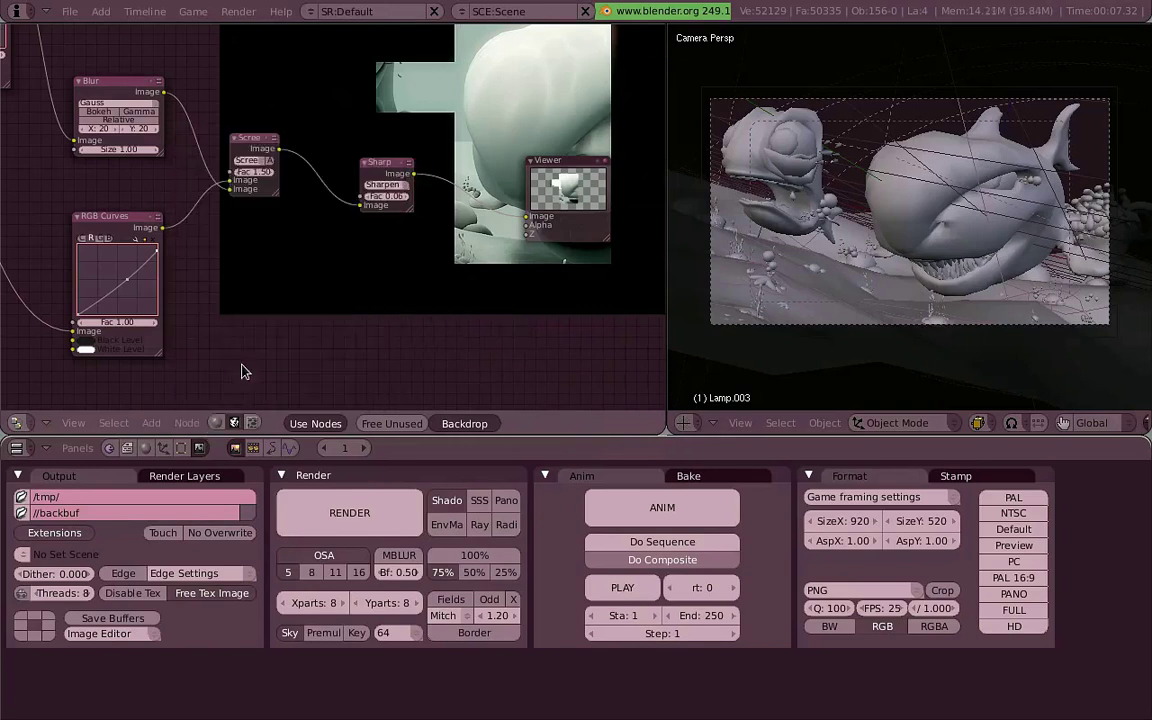
{"action": "left_click", "coordinate": [352, 508]}
- Place a new Composite output beside the Sharpen node and render the final image
{"action": "key", "text": "space"}
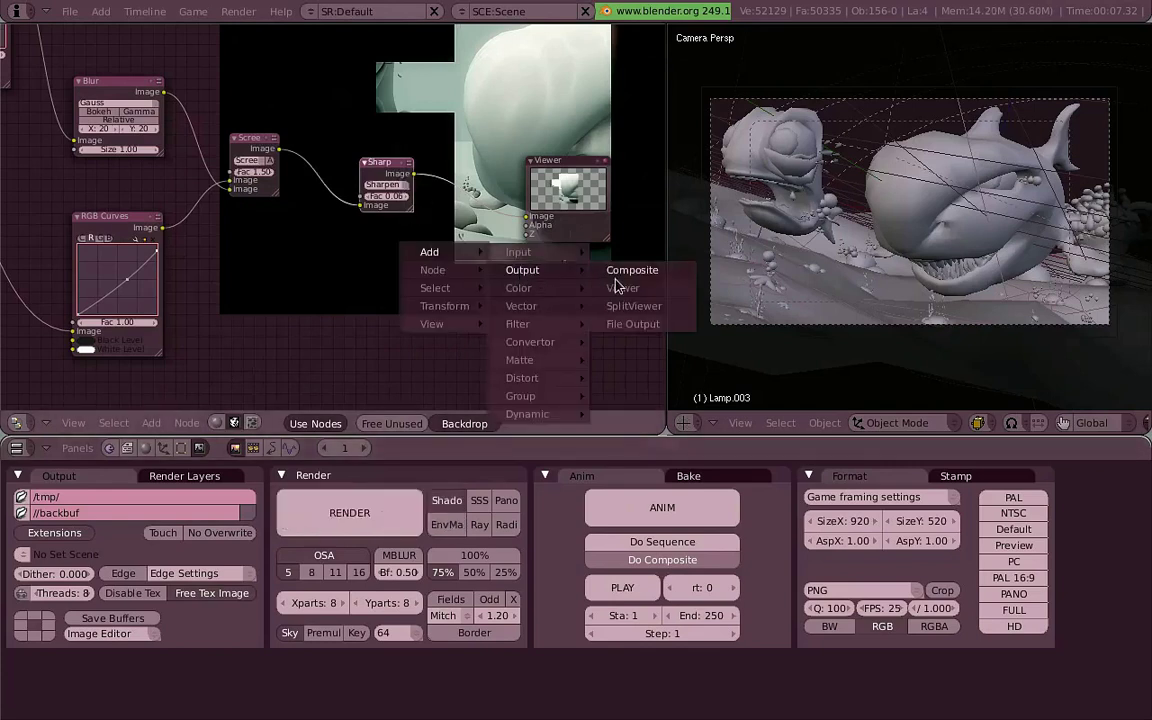
{"action": "left_click", "coordinate": [617, 290]}
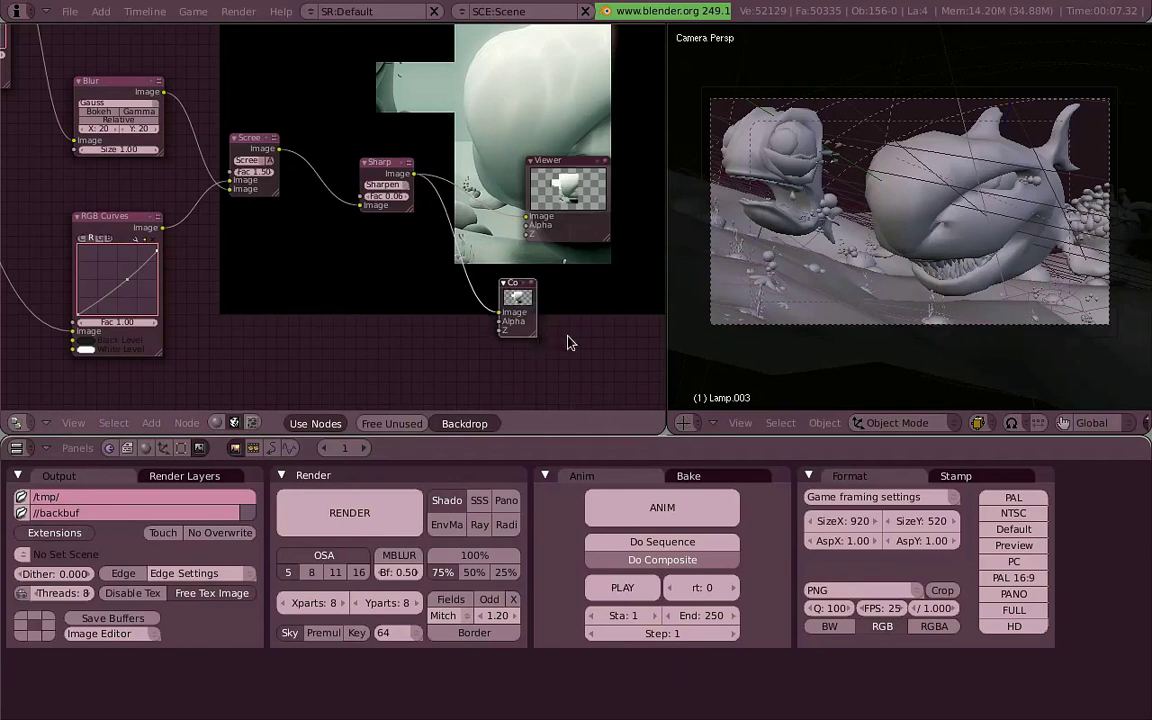
{"action": "left_click_drag", "start_coordinate": [512, 300], "coordinate": [540, 304]}
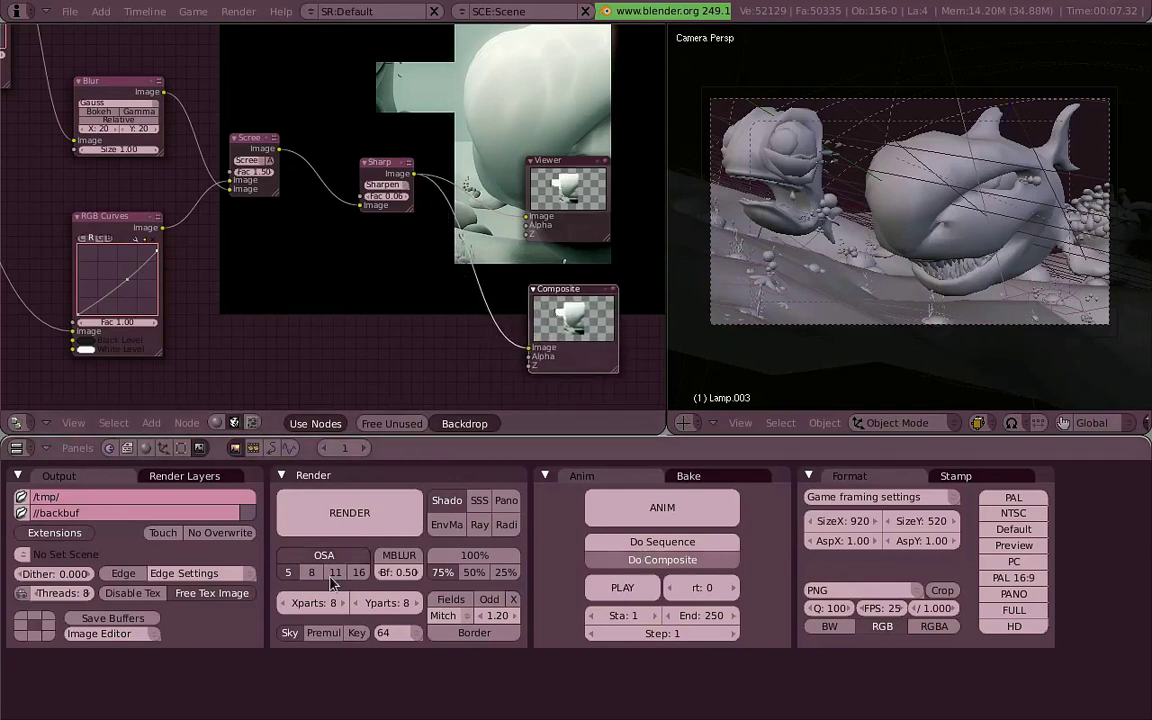
{"action": "key", "text": "F12"}
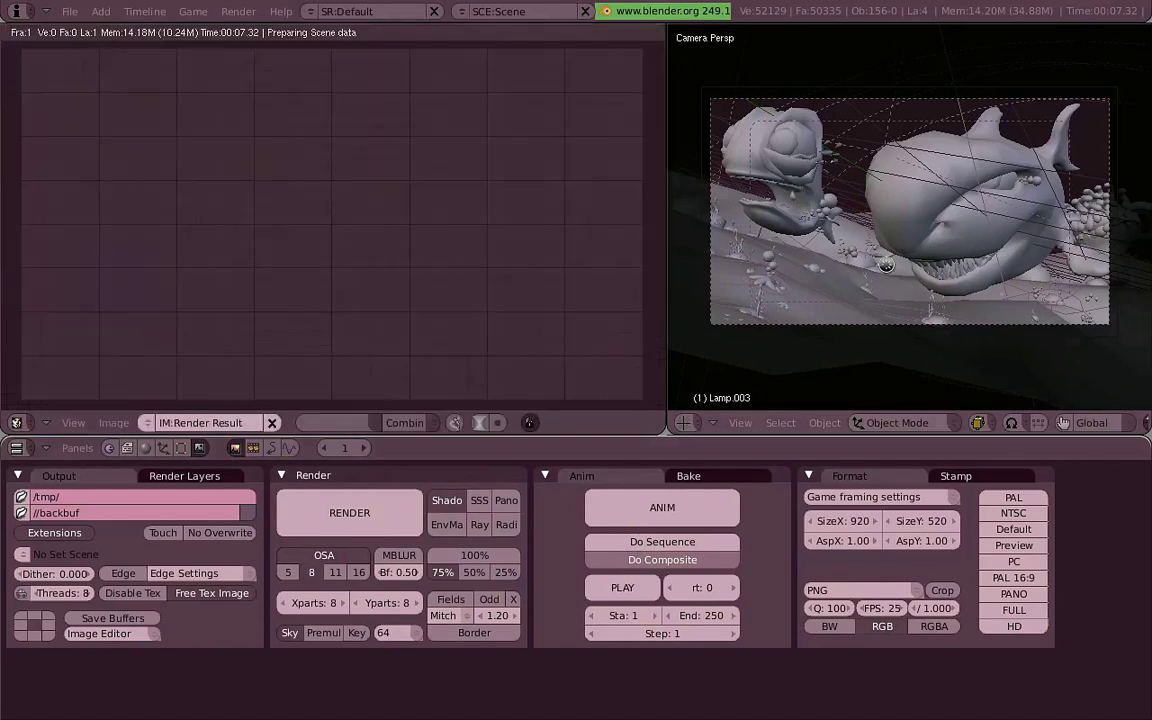